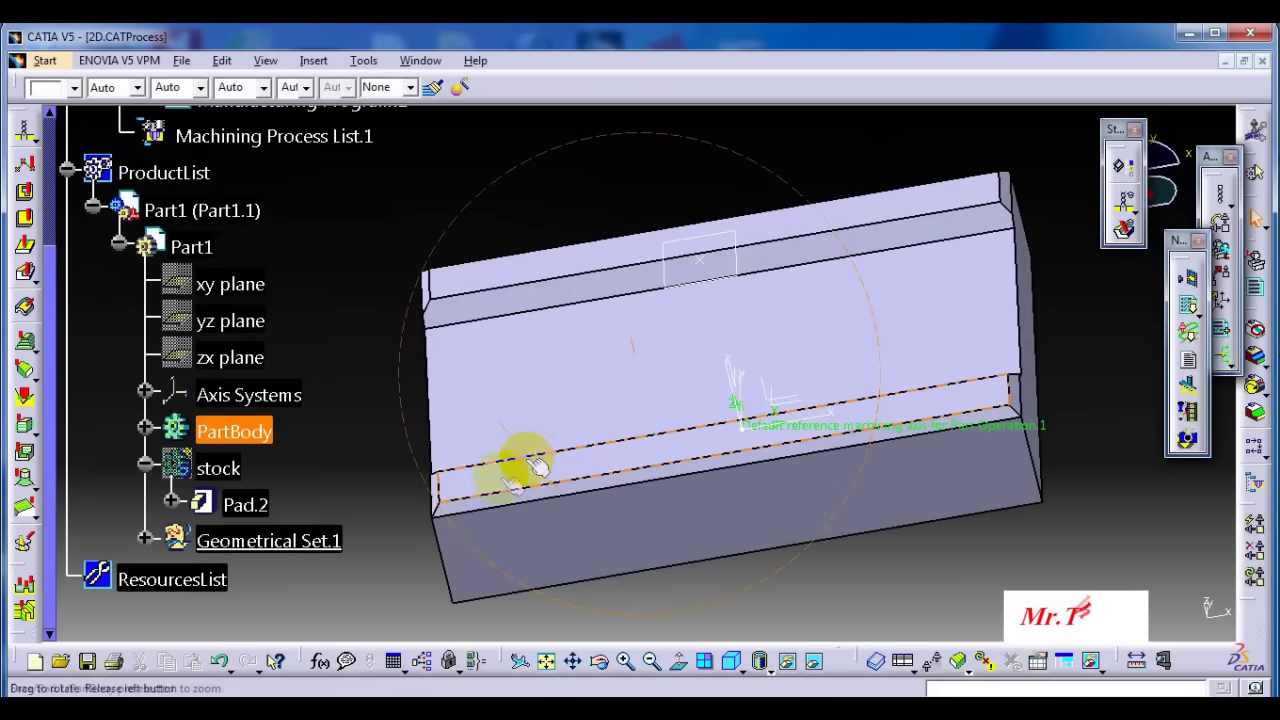
- Rename the default reference machining axis of Part Operation.1 to W
{"action": "scroll", "coordinate": [250, 388], "scroll_direction": "up", "scroll_amount": 1}
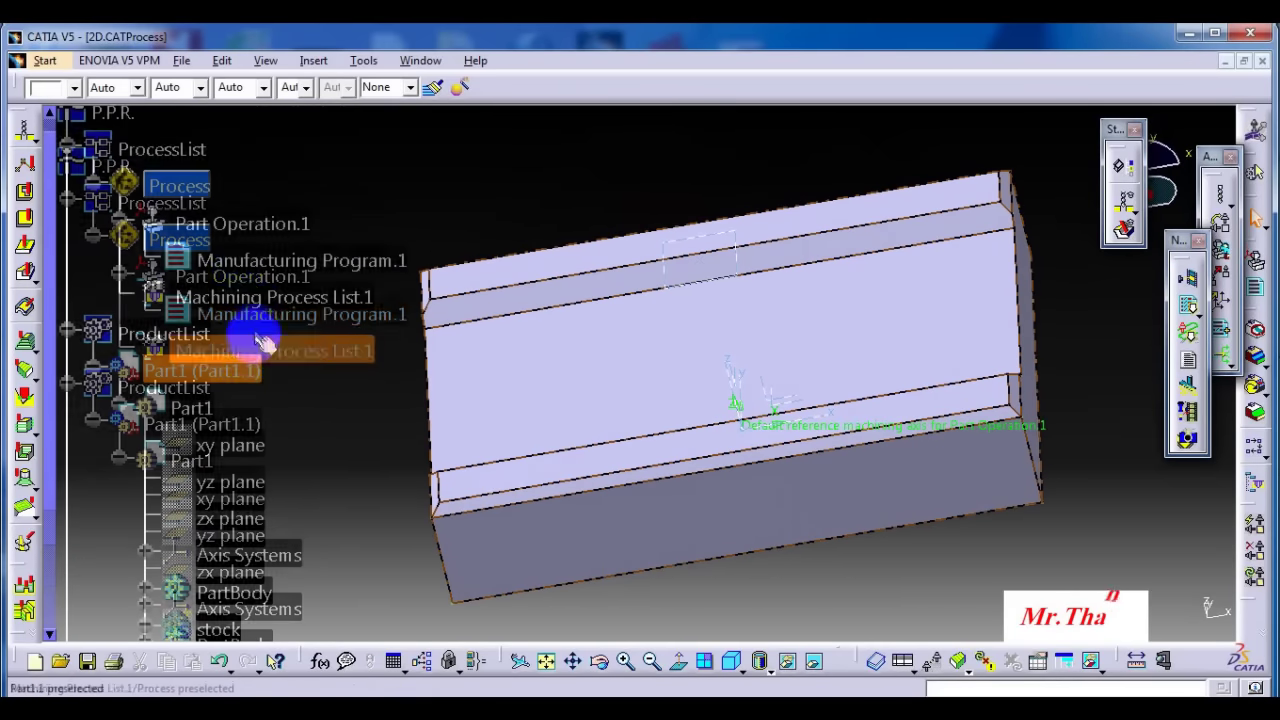
{"action": "double_click", "coordinate": [205, 277]}
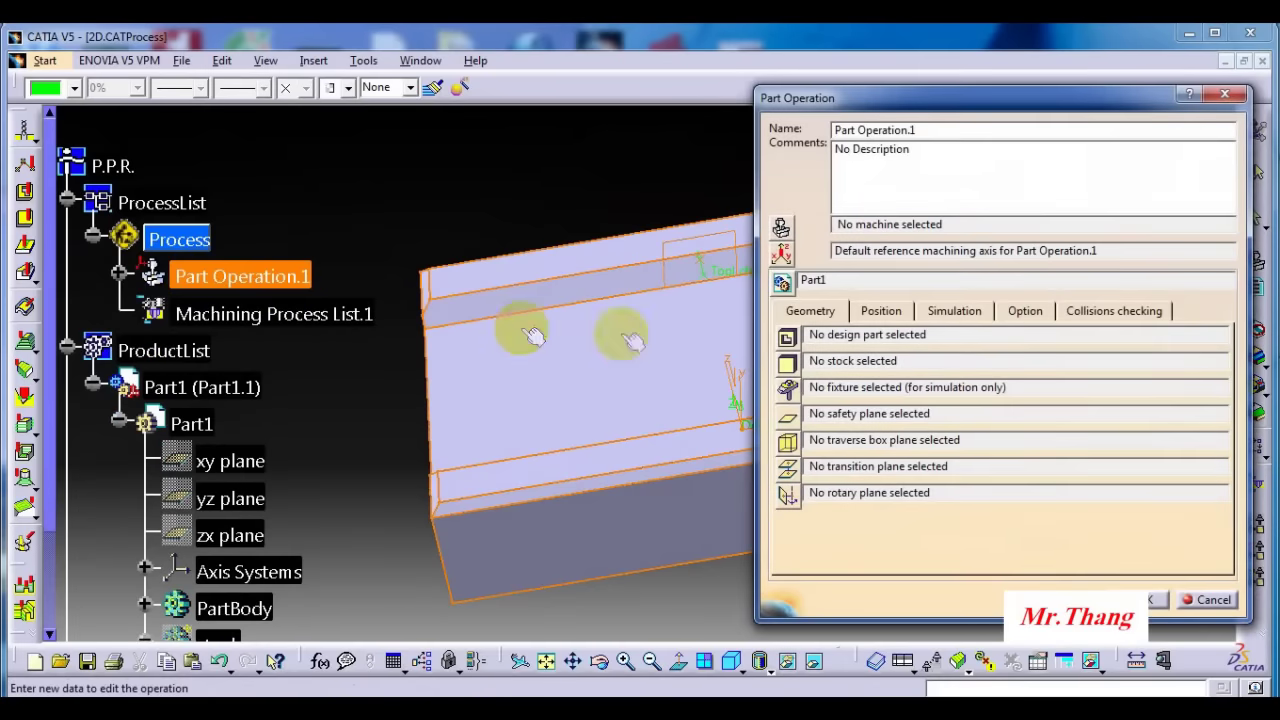
{"action": "middle_click_drag", "start_coordinate": [622, 325], "coordinate": [446, 331]}
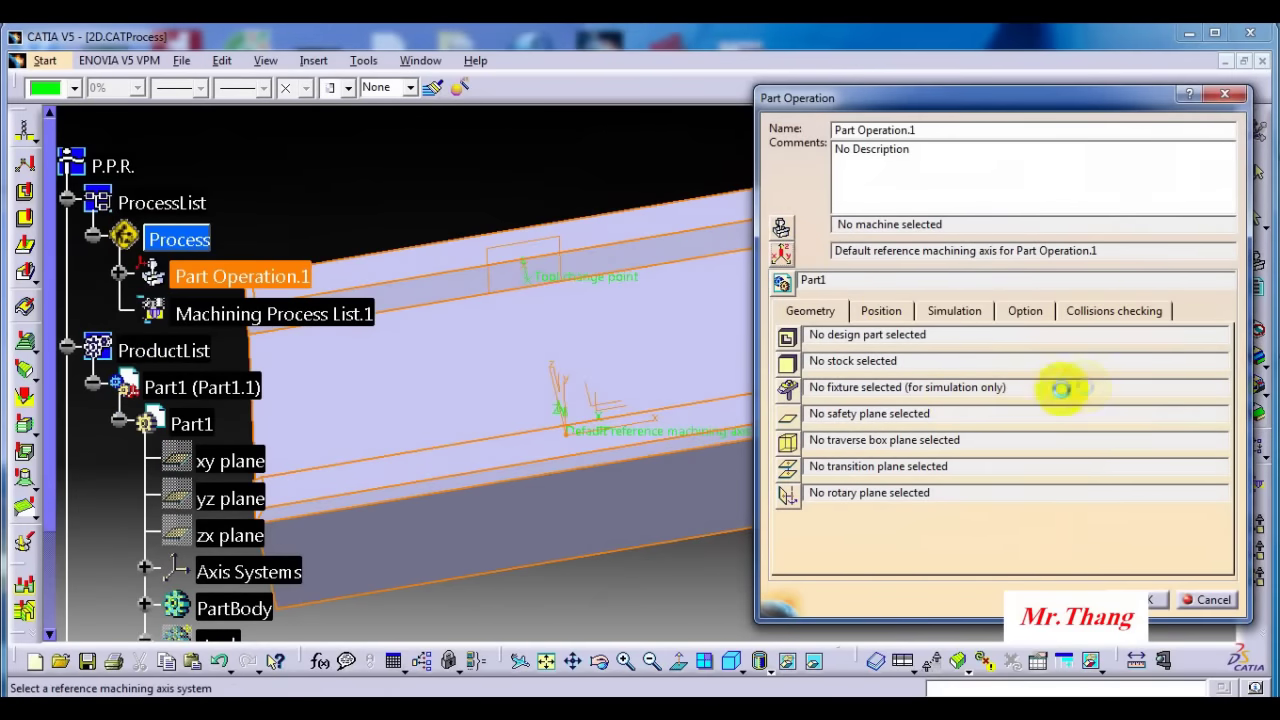
{"action": "left_click", "coordinate": [945, 251]}
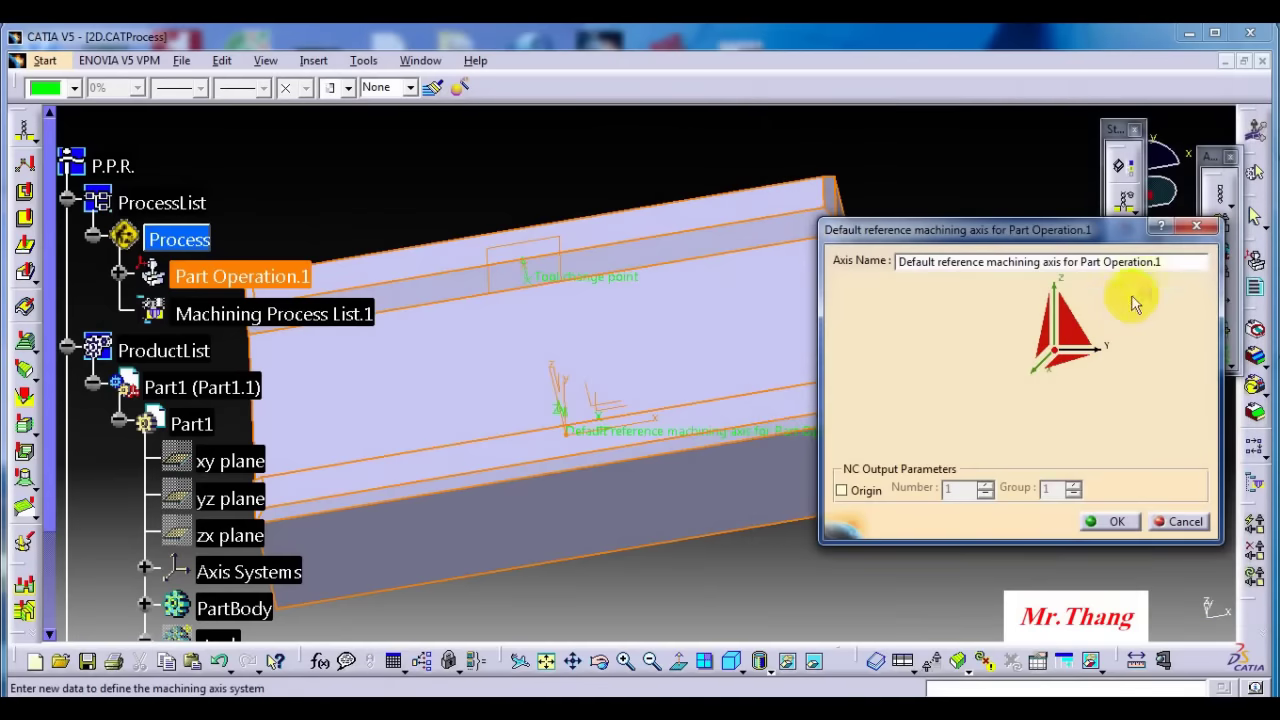
{"action": "left_click_drag", "start_coordinate": [1171, 262], "coordinate": [632, 265]}
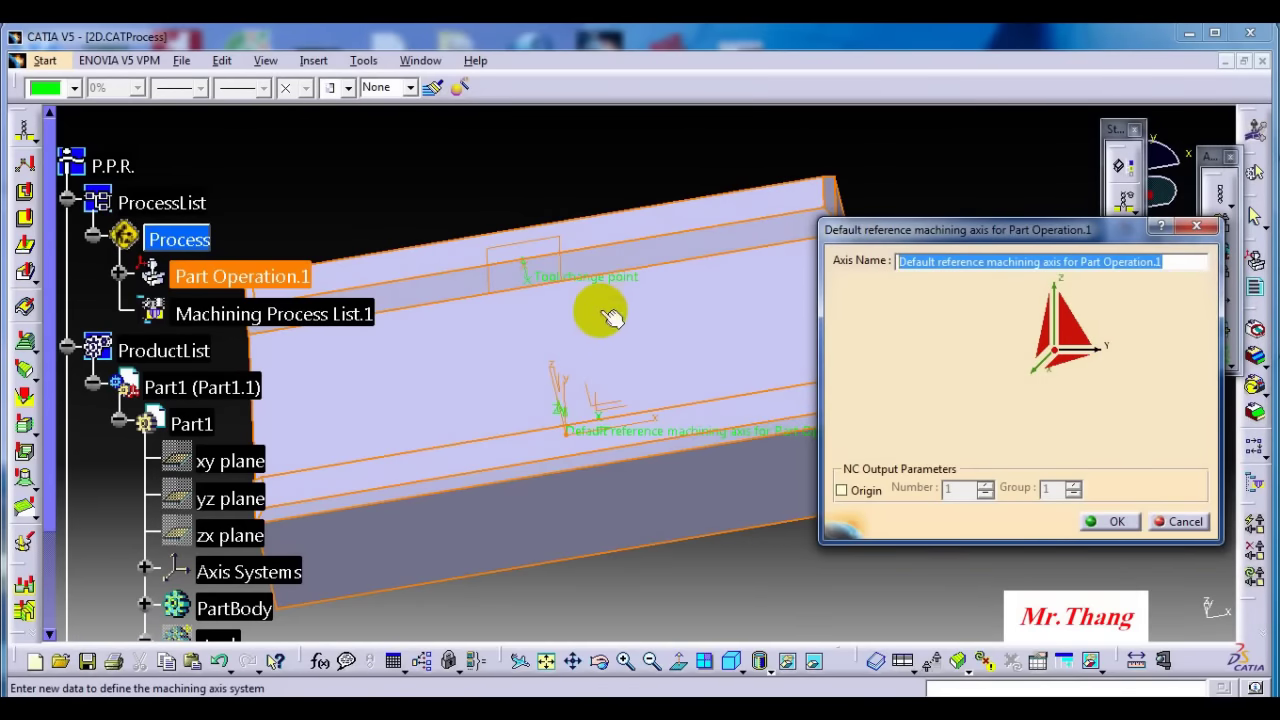
{"action": "type", "text": "W"}
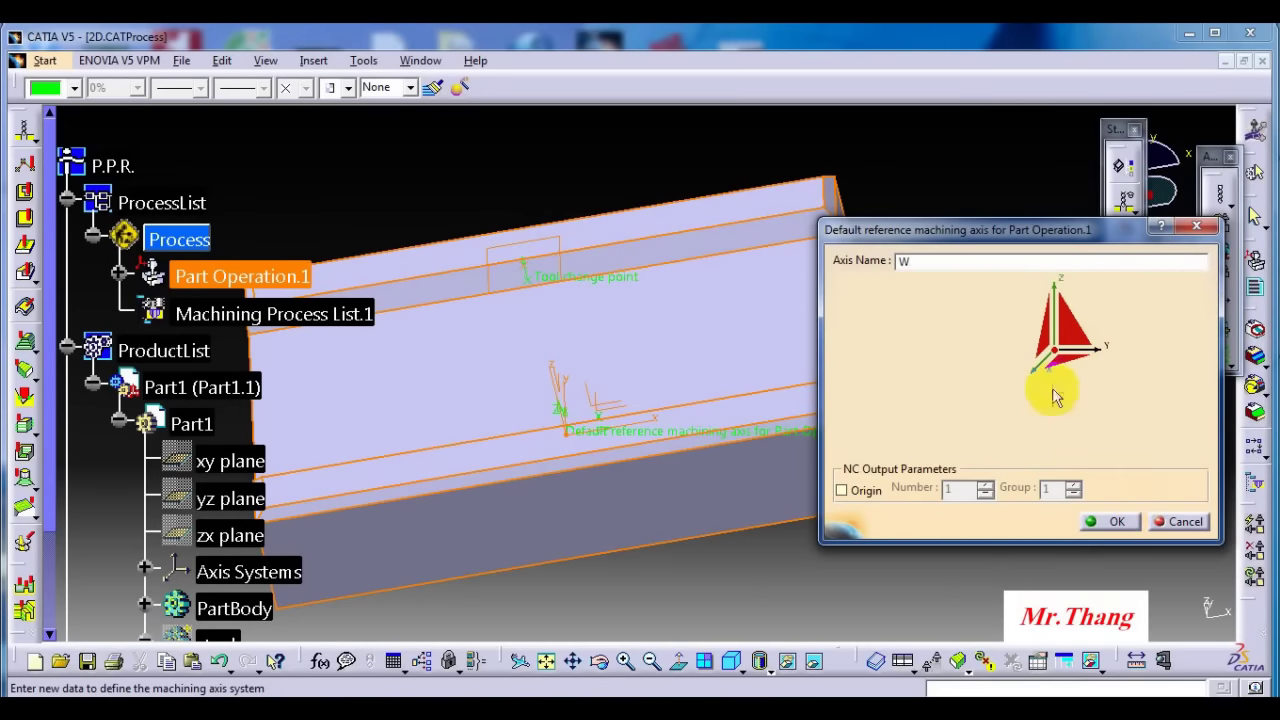
{"action": "left_click", "coordinate": [1114, 530]}
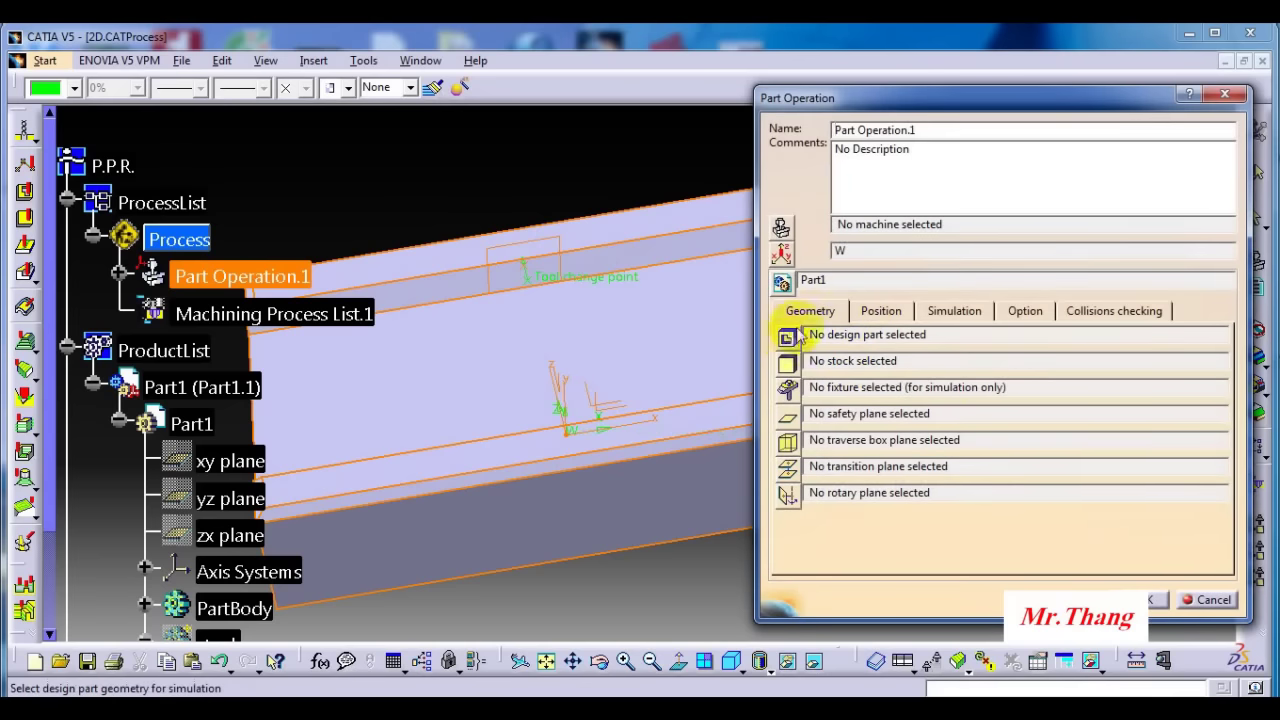
- Assign PartBody as the design part of the part operation
{"action": "left_click", "coordinate": [800, 335]}
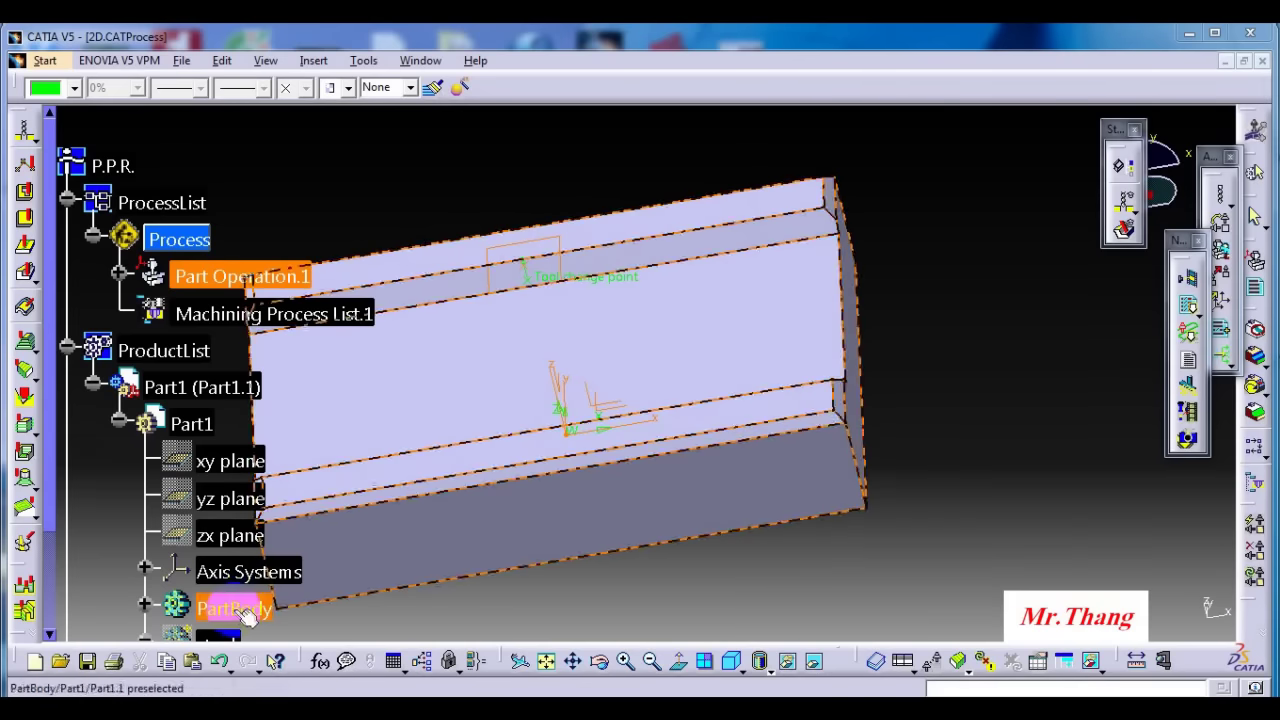
{"action": "left_click", "coordinate": [245, 615]}
{"action": "double_click", "coordinate": [483, 479]}
{"action": "middle_click_drag", "start_coordinate": [483, 478], "coordinate": [583, 412]}
- Assign the stock body as the operation's stock and the small plane above the part as its safety plane
{"action": "scroll", "coordinate": [371, 503], "scroll_direction": "down", "scroll_amount": 2}
{"action": "left_click", "coordinate": [788, 368]}
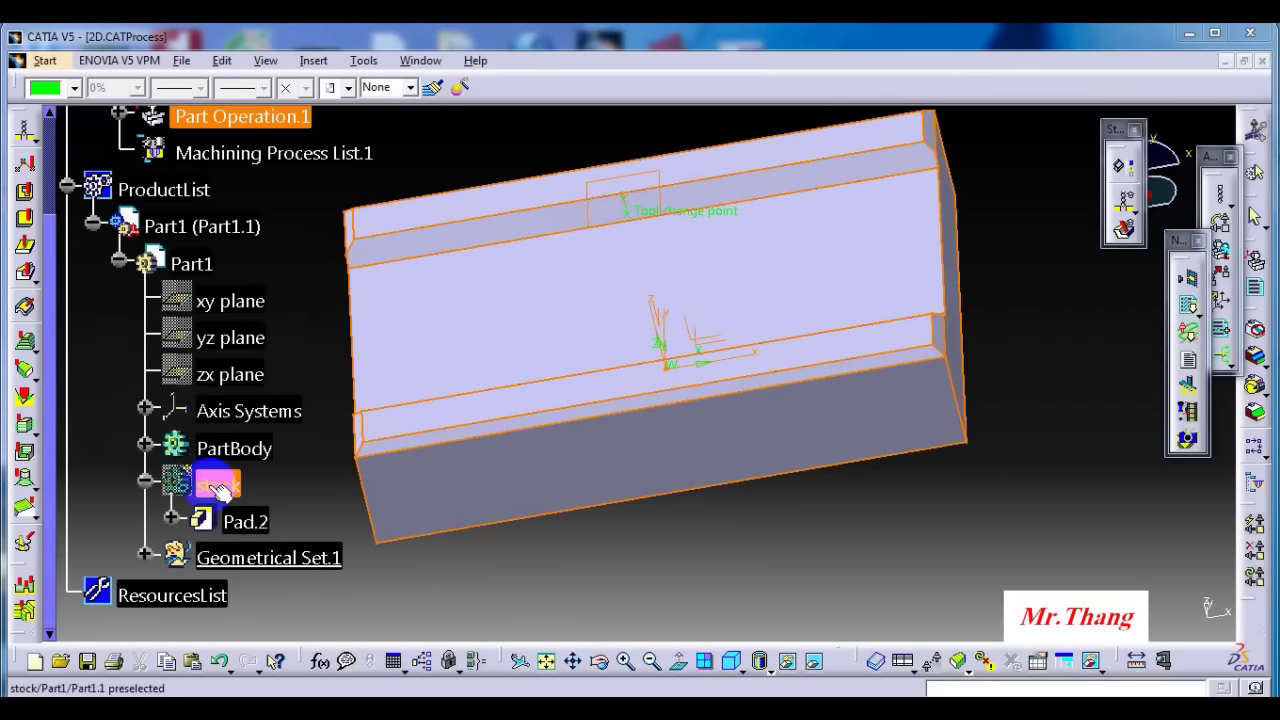
{"action": "left_click", "coordinate": [218, 487]}
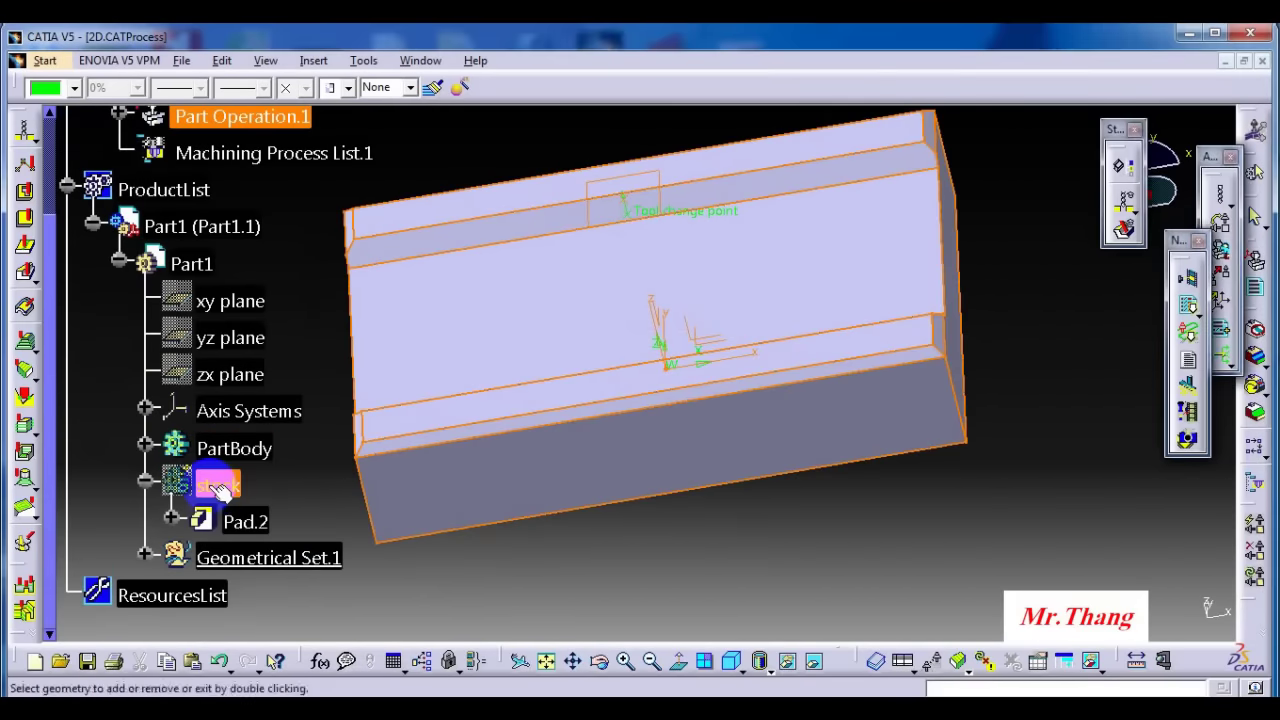
{"action": "double_click", "coordinate": [625, 567]}
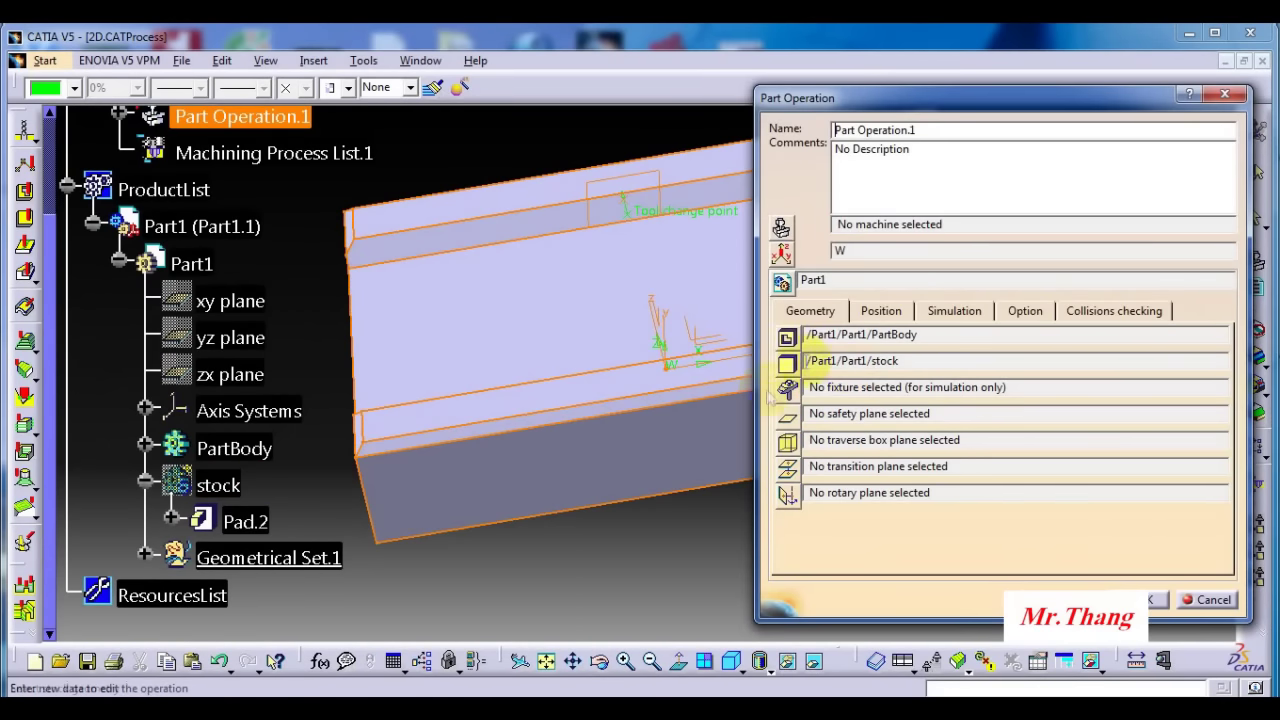
{"action": "left_click", "coordinate": [788, 420]}
{"action": "left_click", "coordinate": [655, 172]}
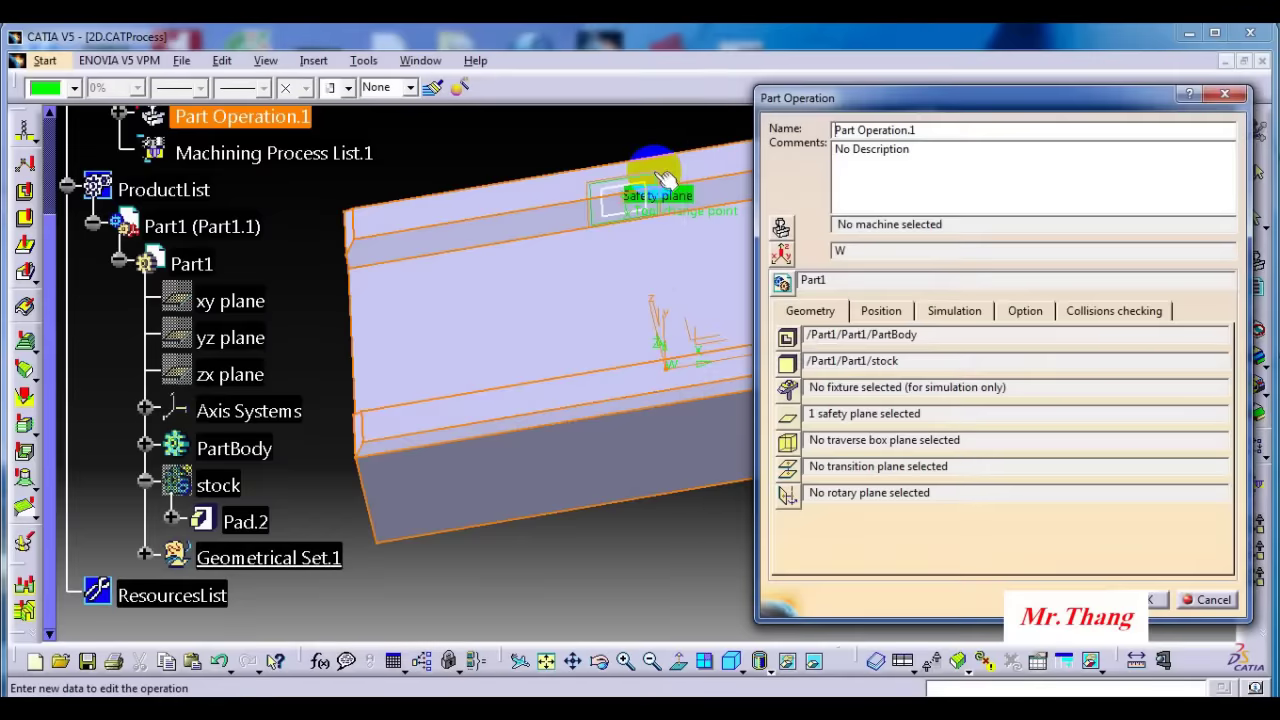
- Set the tool change point's Z coordinate to 110 mm and accept the part operation
{"action": "middle_click_drag", "start_coordinate": [651, 271], "coordinate": [518, 305]}
{"action": "left_click", "coordinate": [883, 310]}
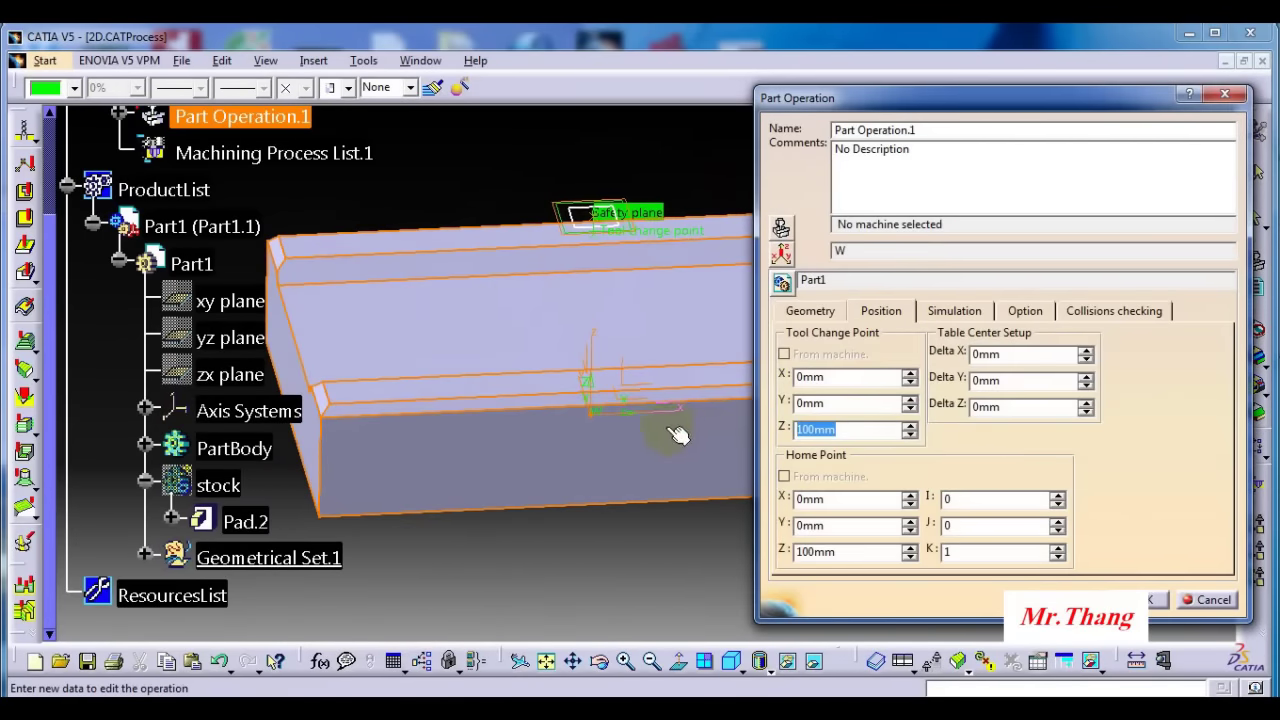
{"action": "left_click", "coordinate": [825, 400]}
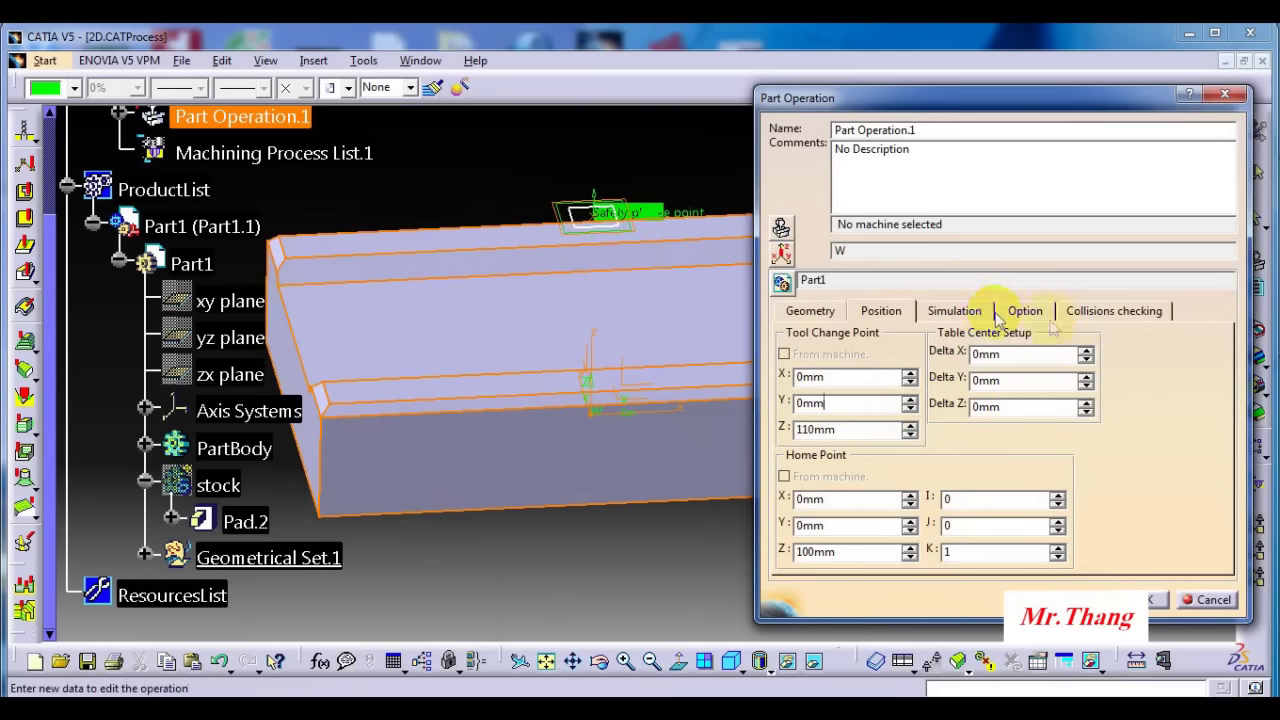
{"action": "left_click", "coordinate": [1152, 599]}
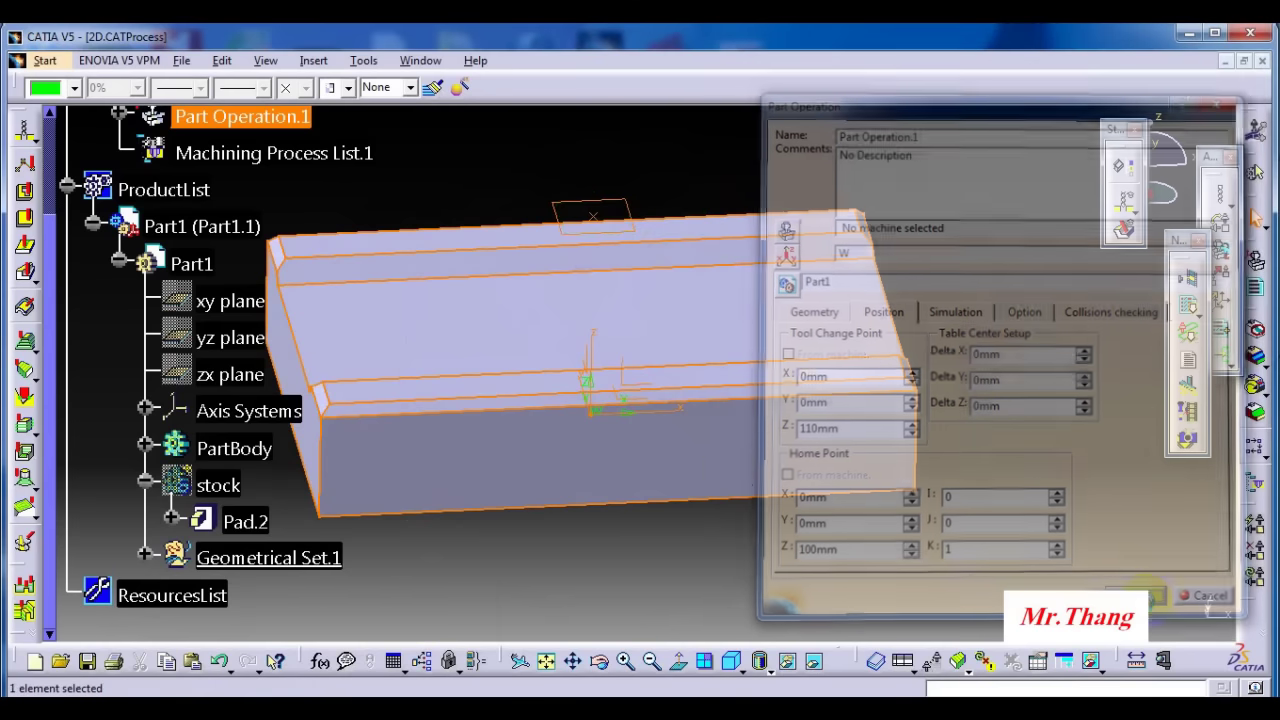
{"action": "left_click", "coordinate": [703, 537]}
{"action": "middle_click_drag", "start_coordinate": [508, 442], "coordinate": [620, 470]}
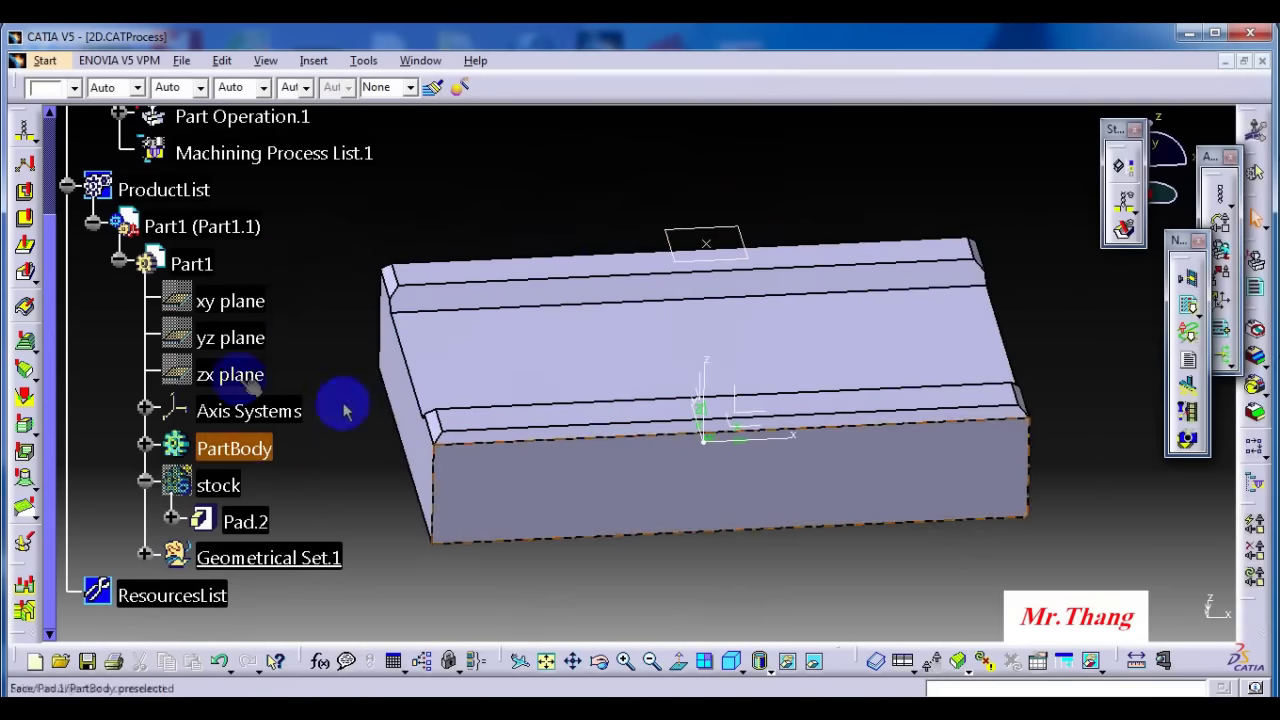
- Reopen Part Operation.1 and choose a 5-axis machine for it
{"action": "scroll", "coordinate": [200, 300], "scroll_direction": "up", "scroll_amount": 2}
{"action": "left_click", "coordinate": [121, 221]}
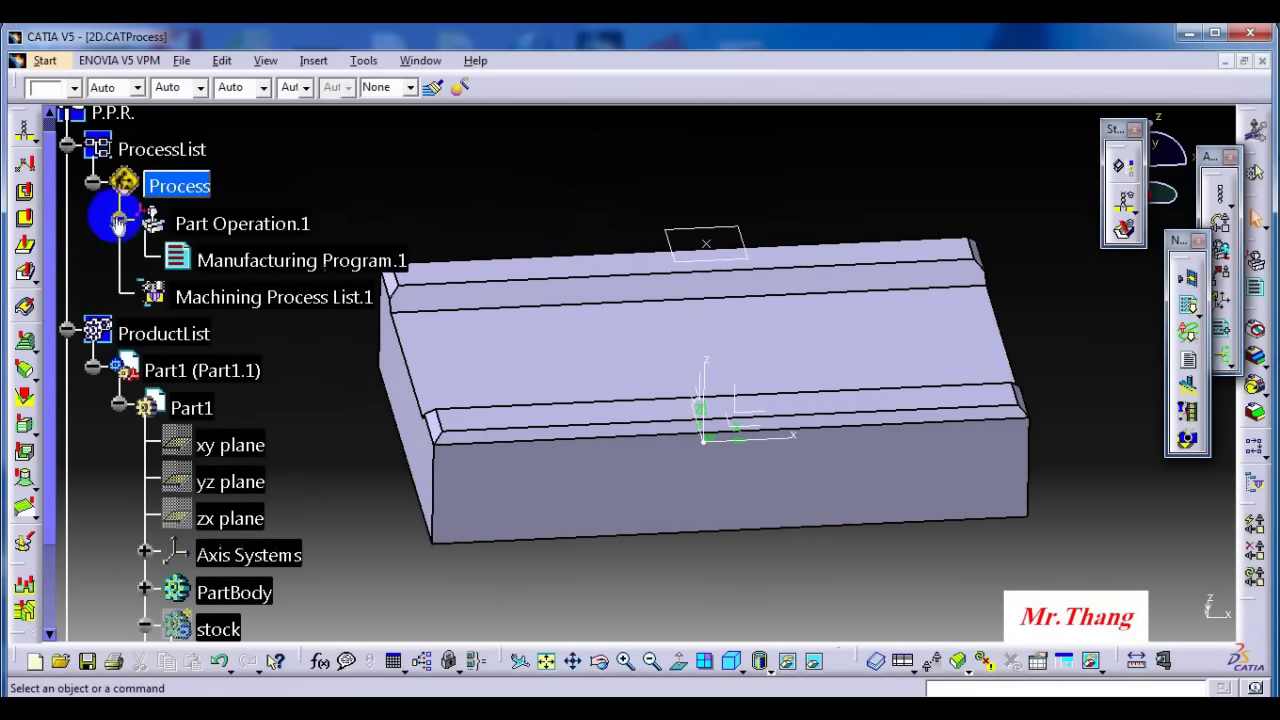
{"action": "double_click", "coordinate": [237, 224]}
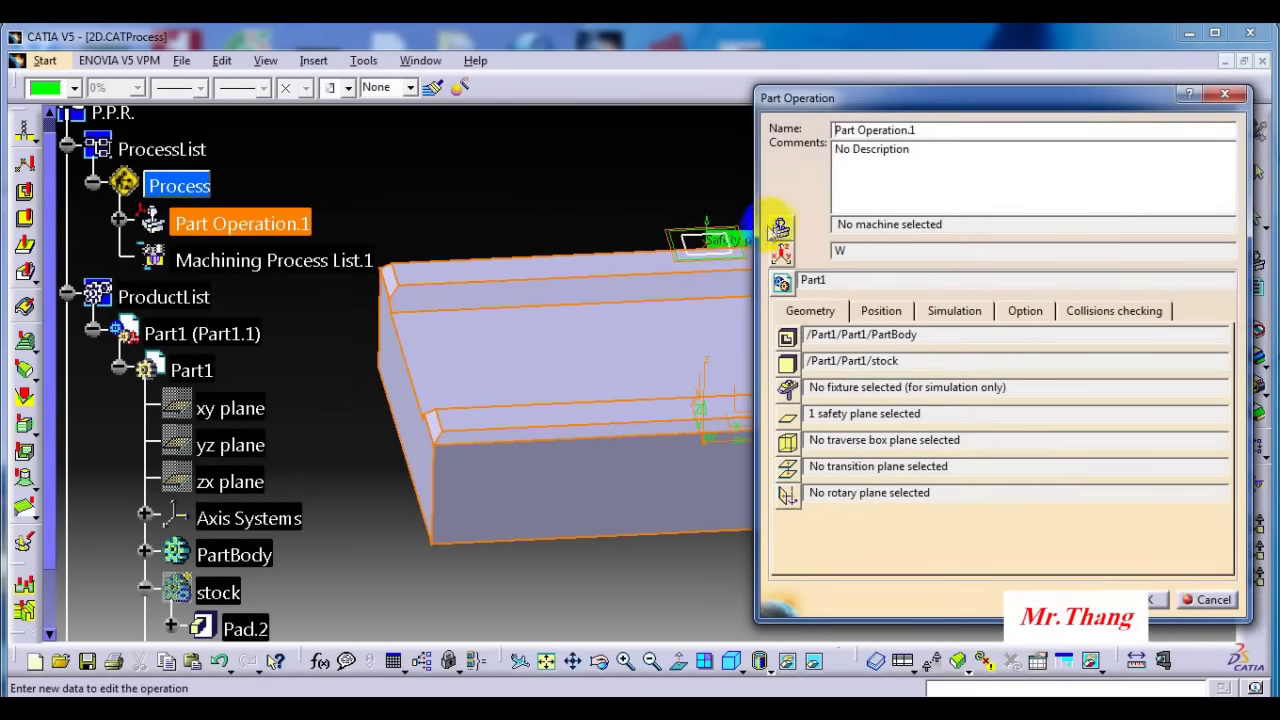
{"action": "left_click", "coordinate": [781, 226]}
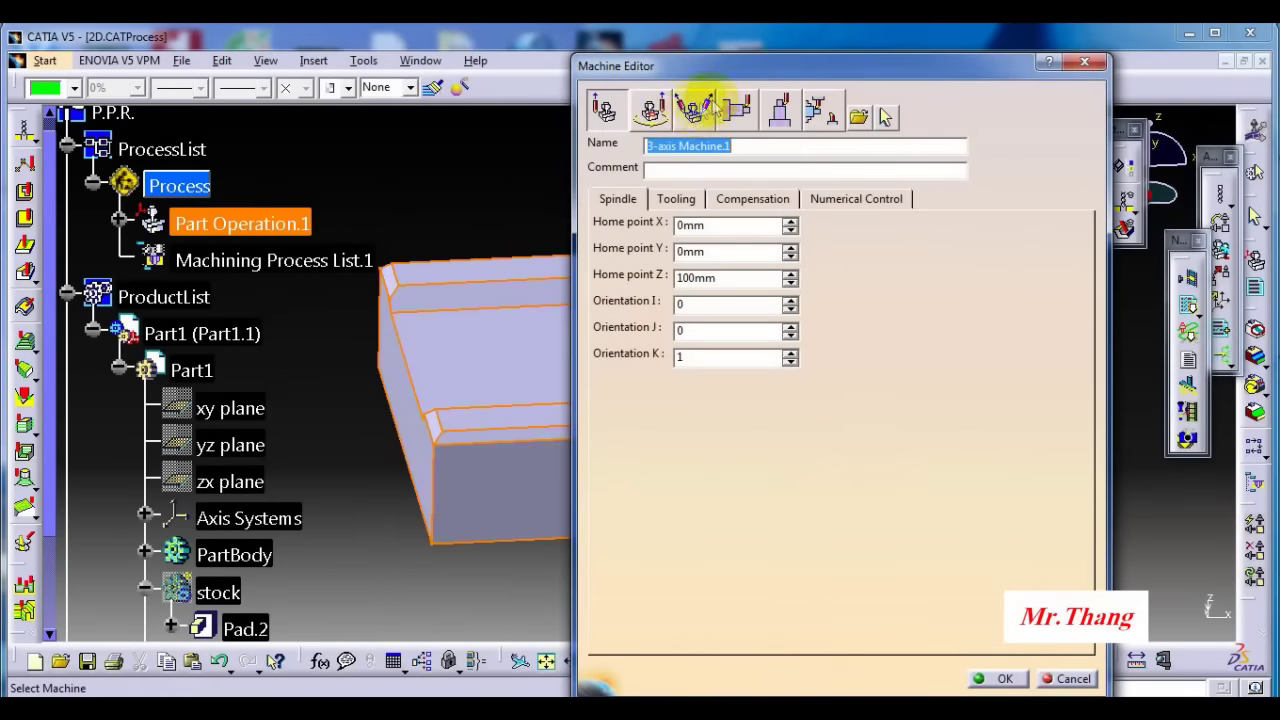
{"action": "left_click", "coordinate": [695, 110]}
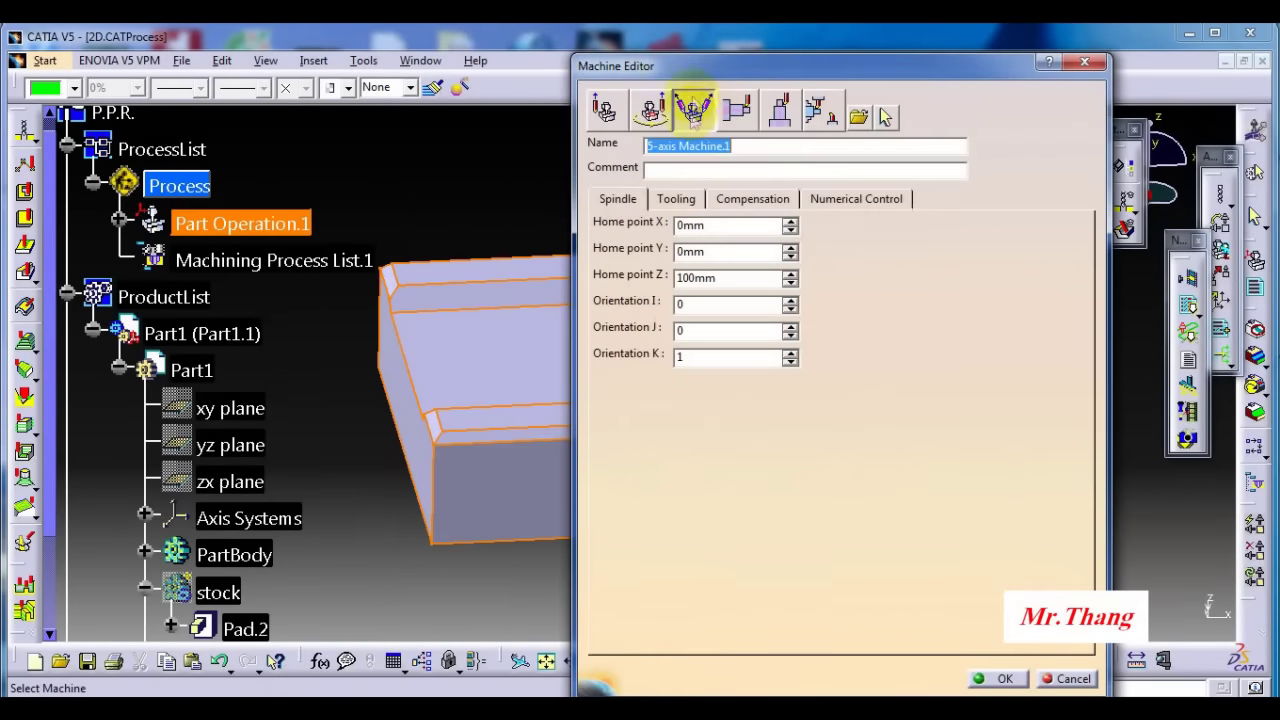
- Set the machine's post processor words table to IMS.pptable and accept the machine and part operation
{"action": "left_click", "coordinate": [856, 201]}
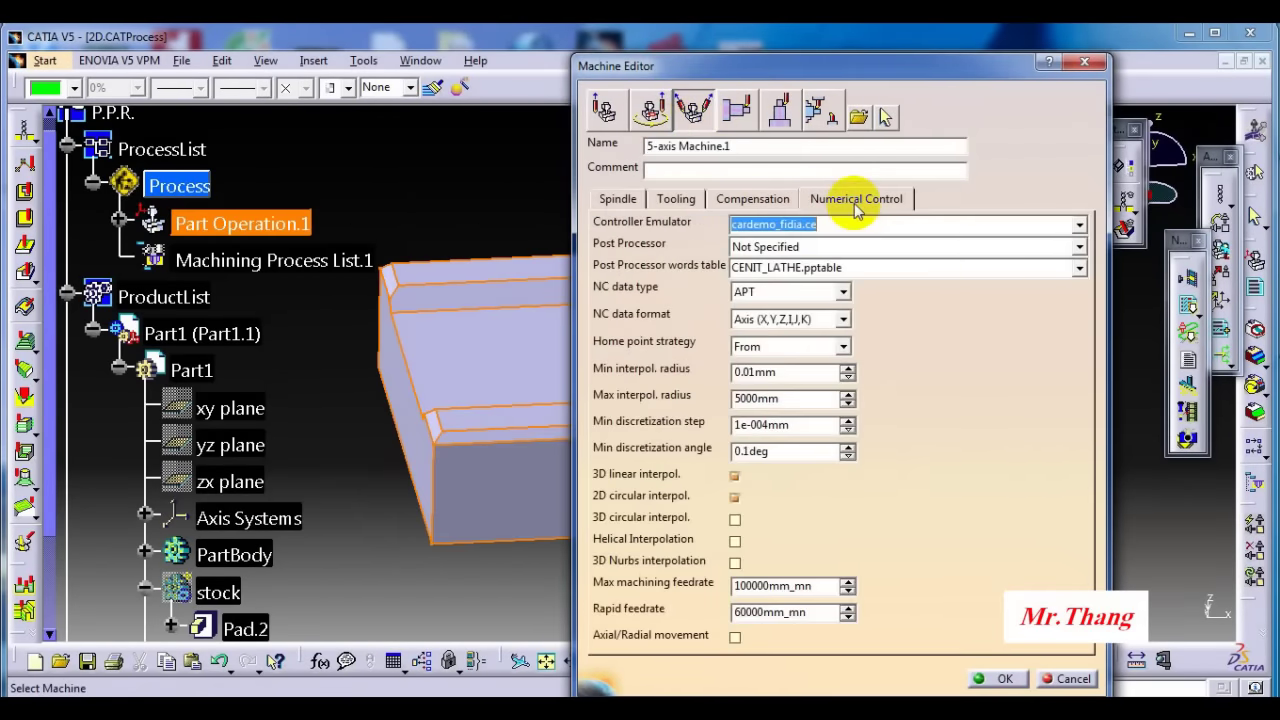
{"action": "left_click", "coordinate": [1079, 267]}
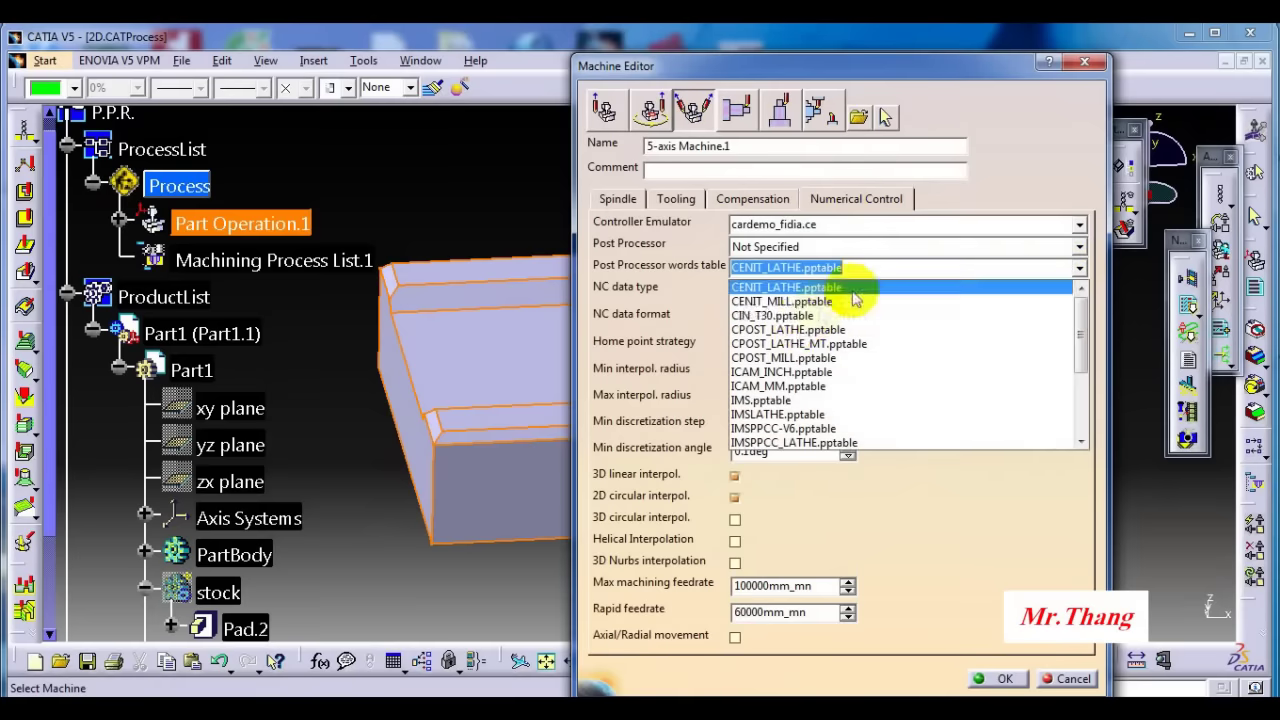
{"action": "left_click", "coordinate": [760, 400]}
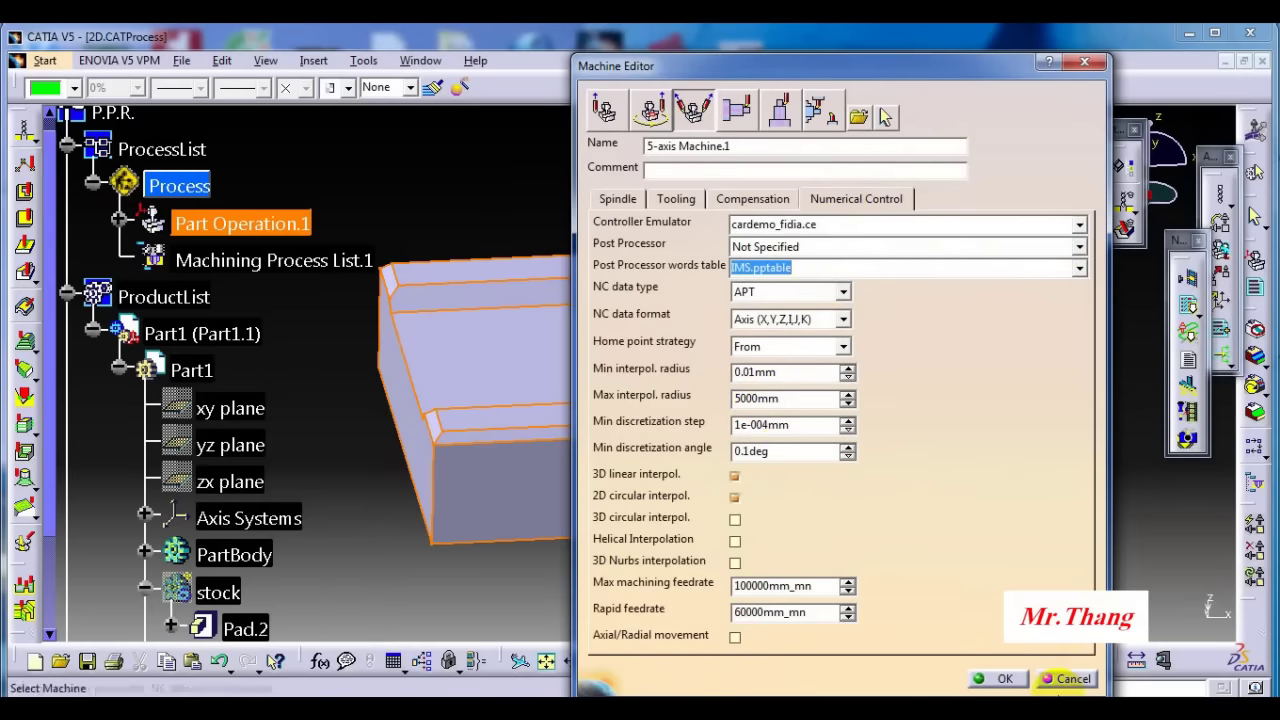
{"action": "left_click", "coordinate": [1004, 678]}
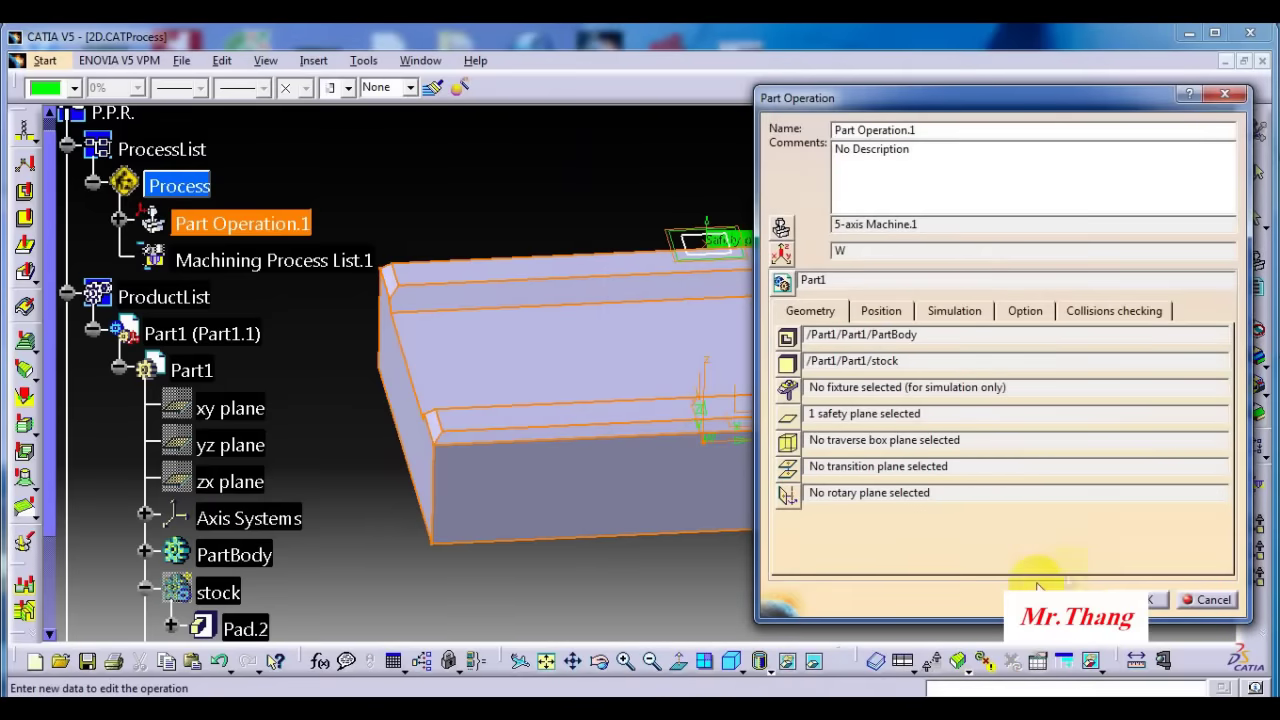
{"action": "left_click", "coordinate": [1145, 596]}
- Rename the manufacturing program under Part Operation.1 to 1112
{"action": "middle_click_drag", "start_coordinate": [645, 460], "coordinate": [618, 486]}
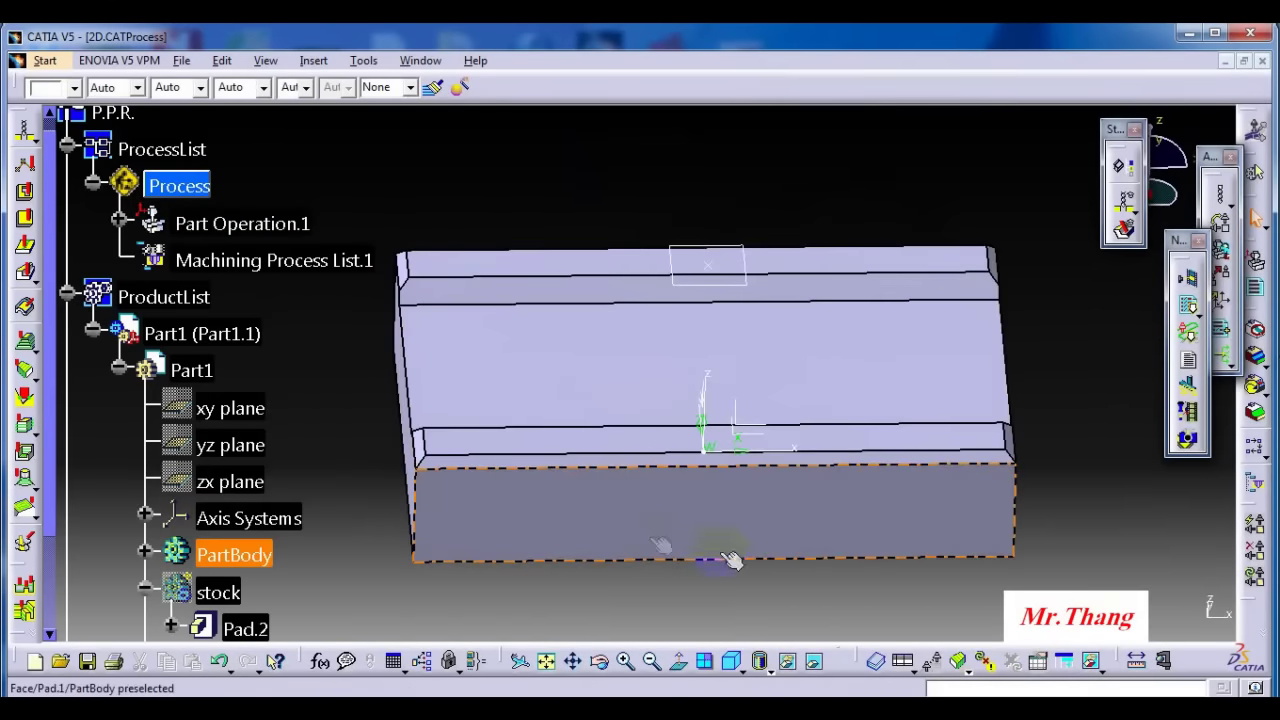
{"action": "left_click", "coordinate": [119, 219]}
{"action": "double_click", "coordinate": [262, 262]}
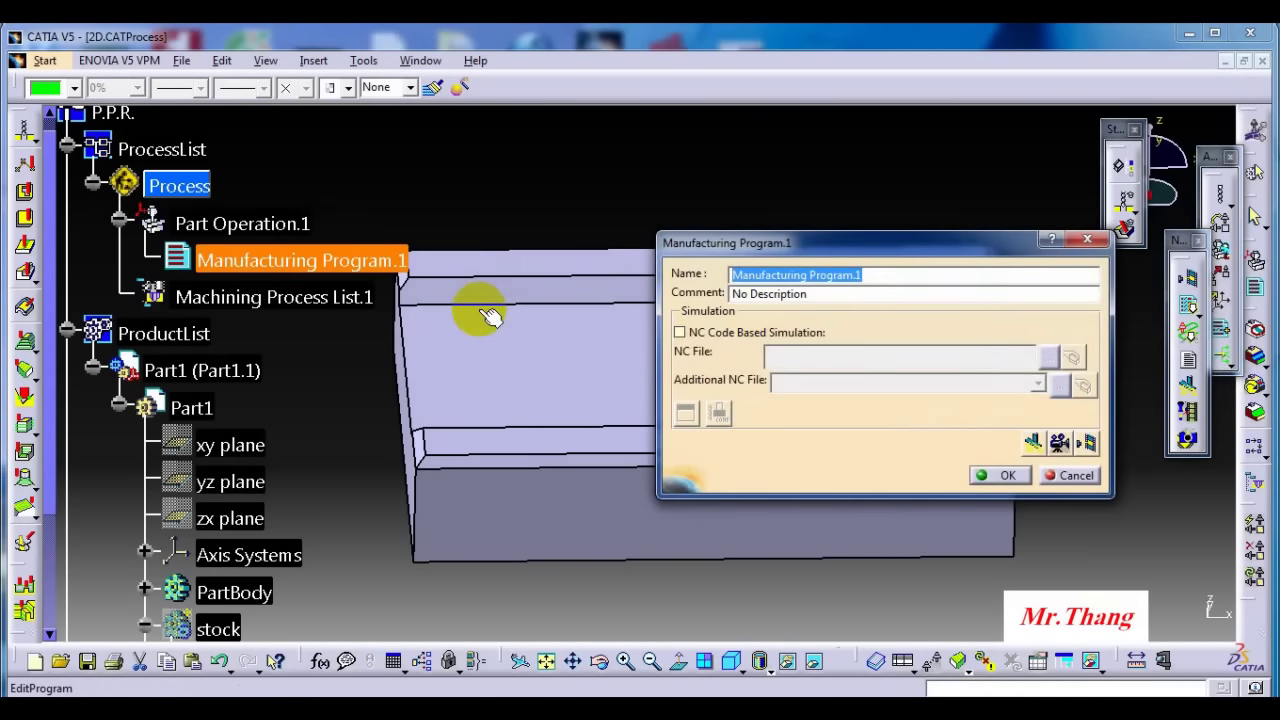
{"action": "type", "text": "1112"}
{"action": "left_click_drag", "start_coordinate": [779, 274], "coordinate": [672, 277]}
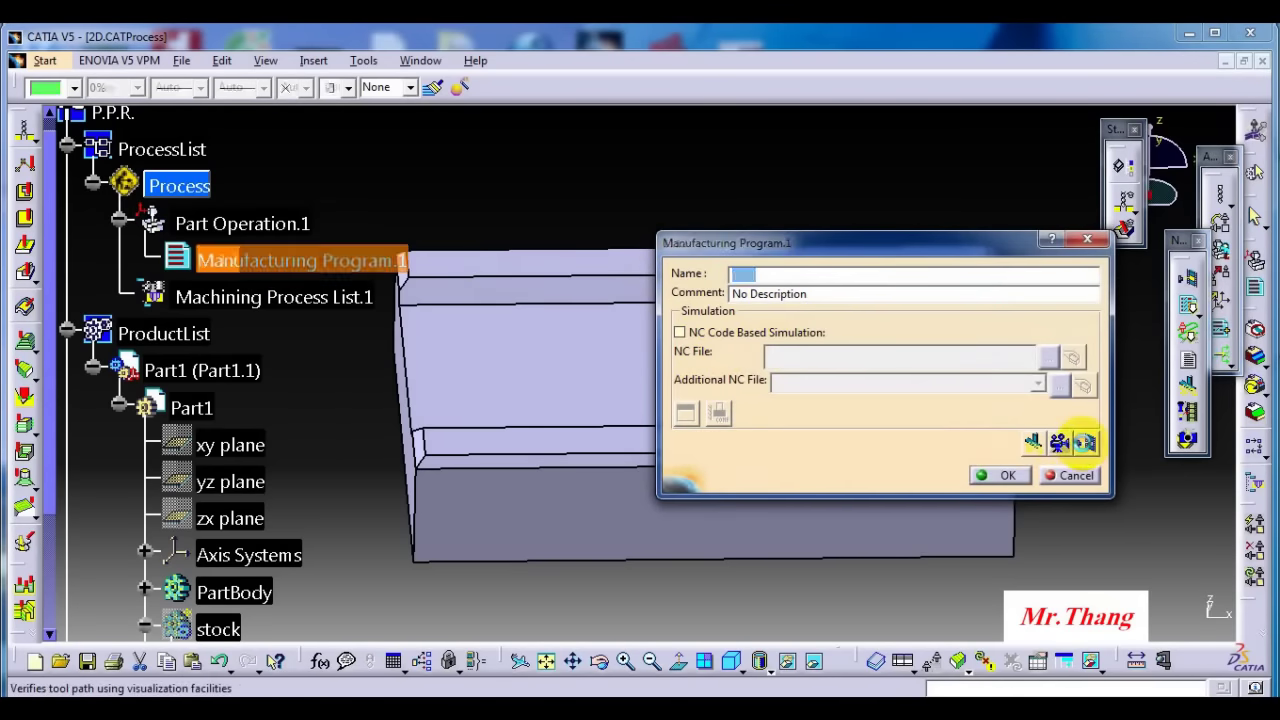
{"action": "left_click", "coordinate": [1085, 442]}
{"action": "left_click", "coordinate": [812, 416]}
{"action": "left_click", "coordinate": [997, 476]}
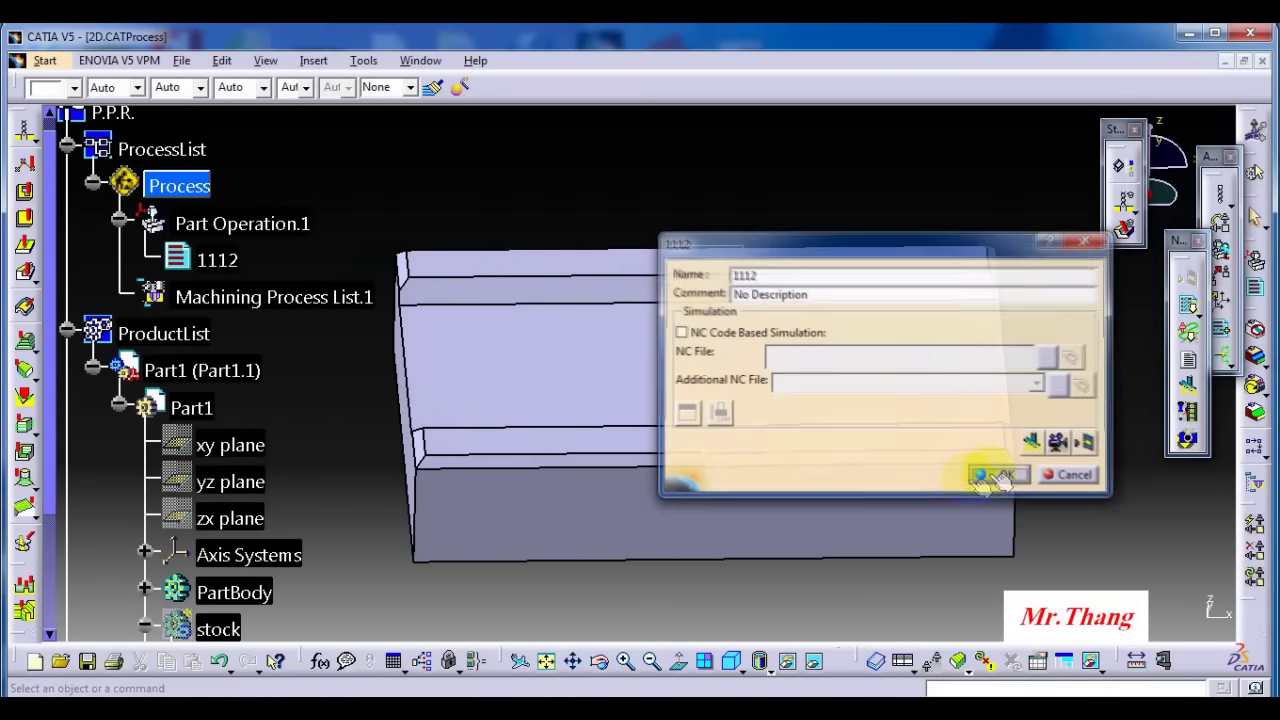
- Insert a Point to Point operation in manufacturing program 1112
{"action": "left_click", "coordinate": [230, 270]}
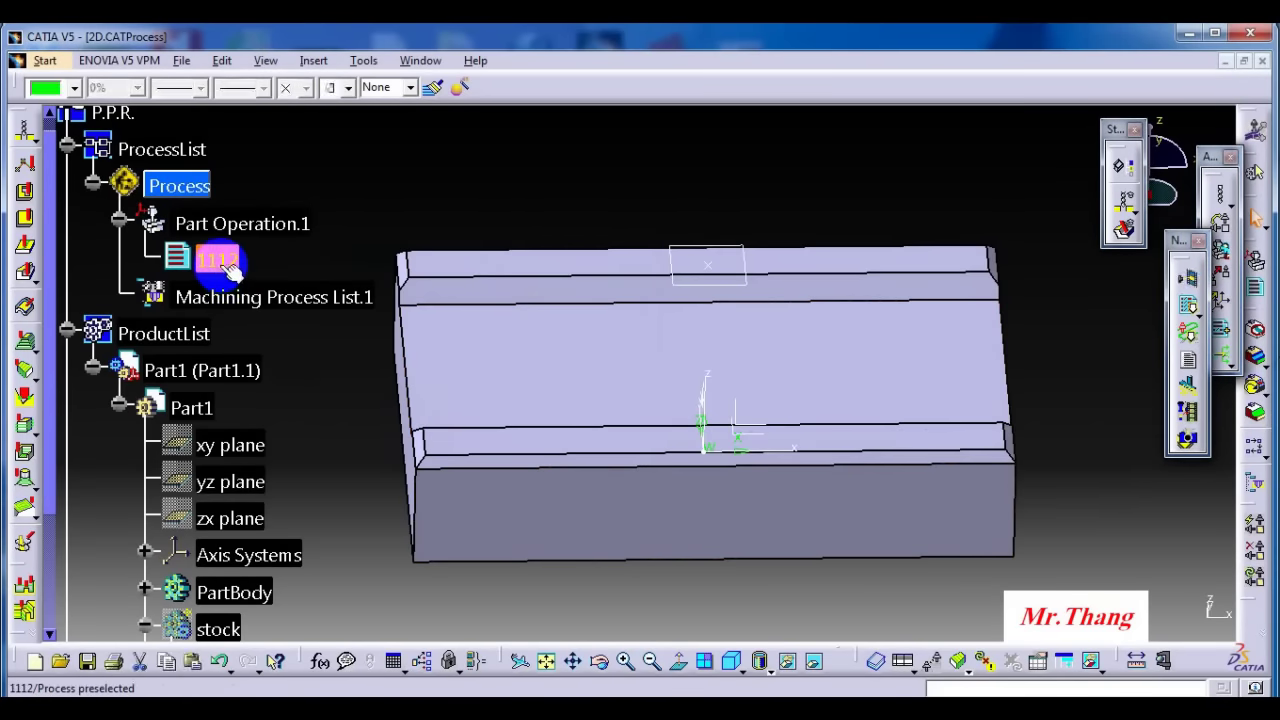
{"action": "middle_click_drag", "start_coordinate": [640, 420], "coordinate": [706, 391]}
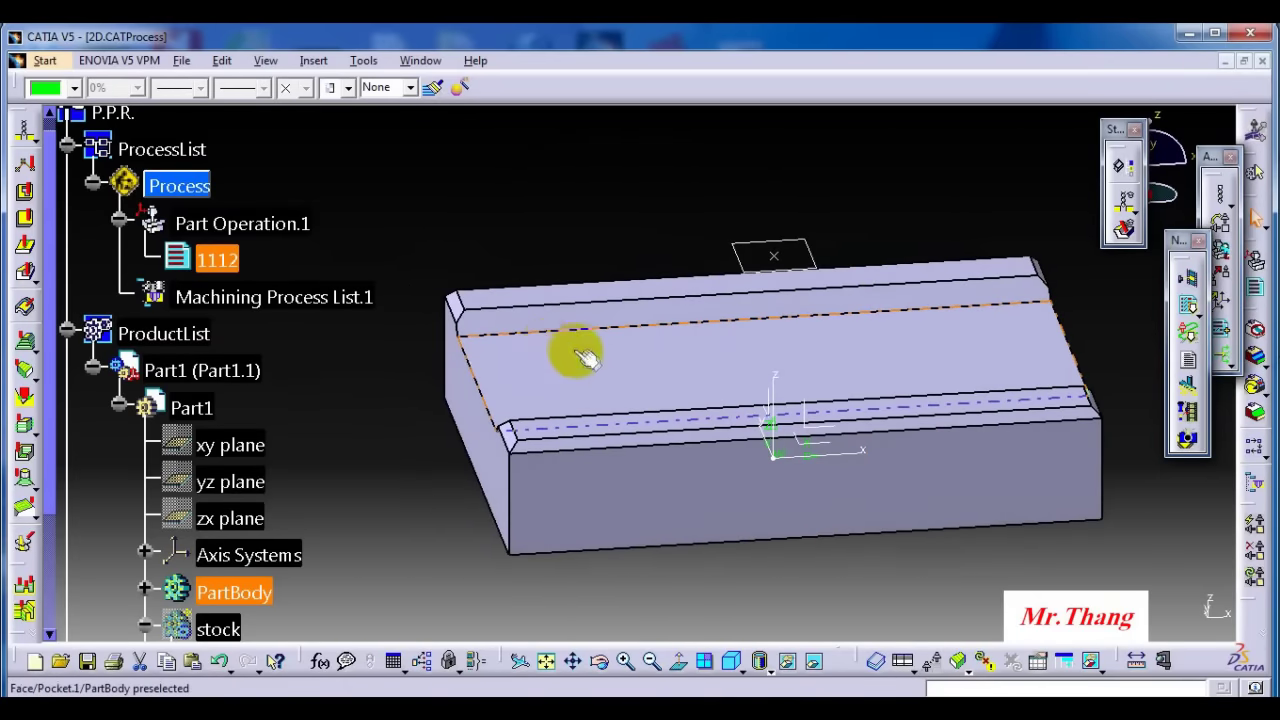
{"action": "middle_click_drag", "start_coordinate": [571, 349], "coordinate": [655, 420]}
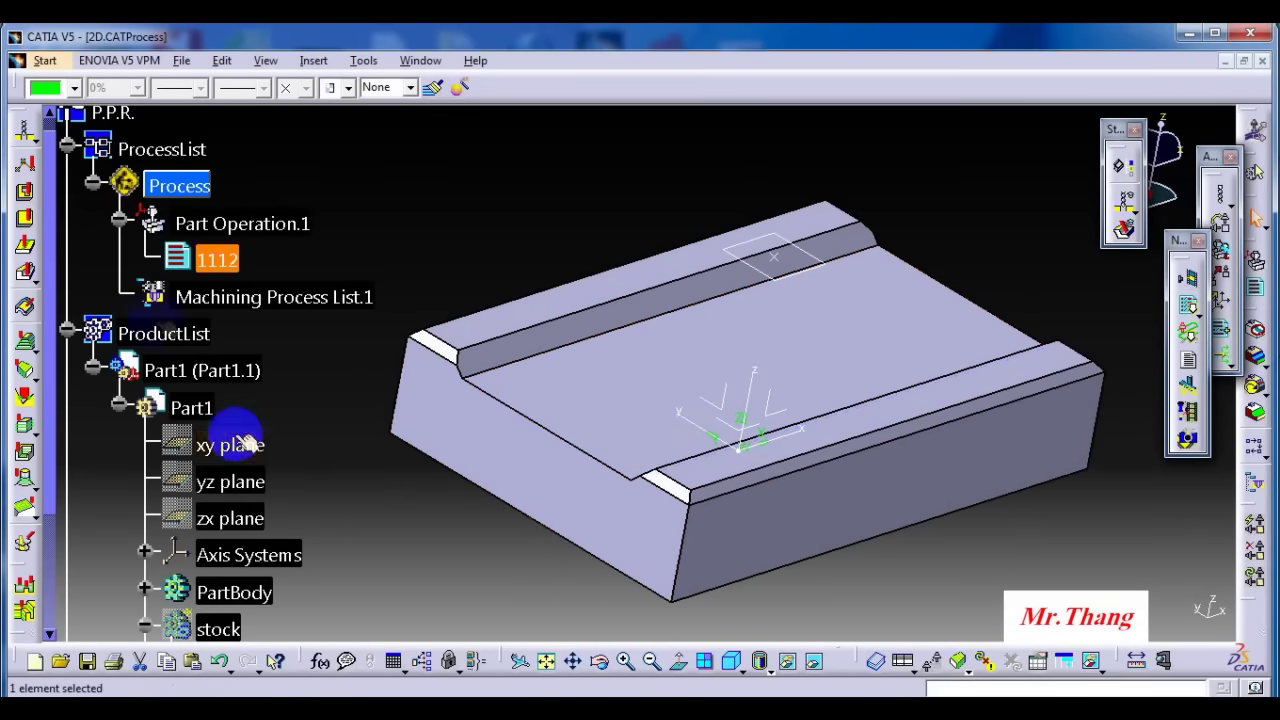
{"action": "left_click", "coordinate": [25, 163]}
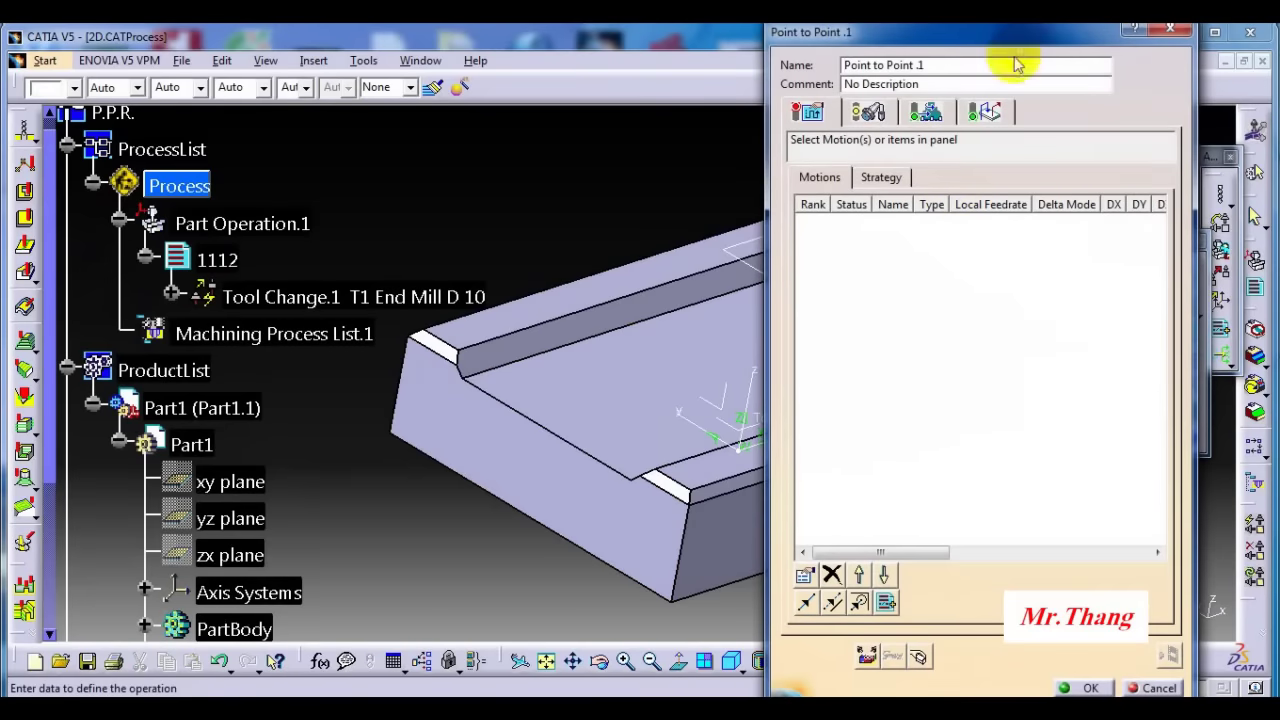
{"action": "left_click_drag", "start_coordinate": [991, 31], "coordinate": [1022, 32]}
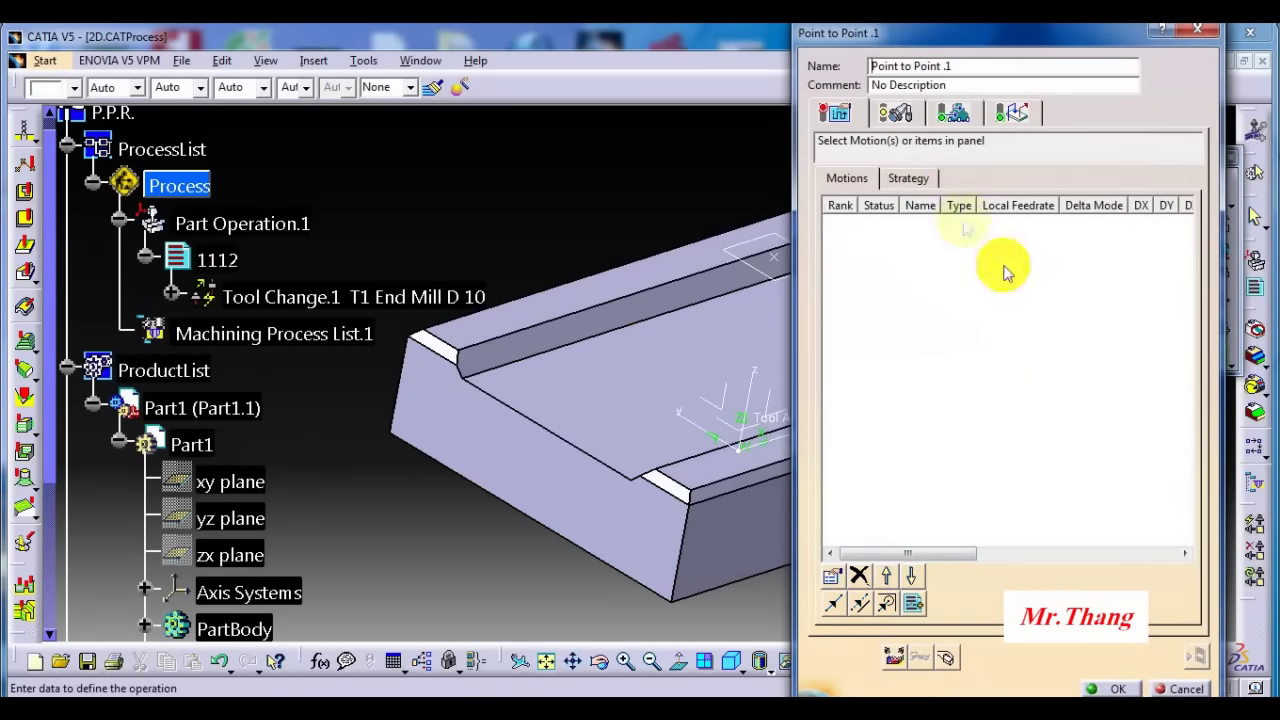
{"action": "middle_click_drag", "start_coordinate": [723, 427], "coordinate": [636, 460]}
{"action": "left_click", "coordinate": [834, 604]}
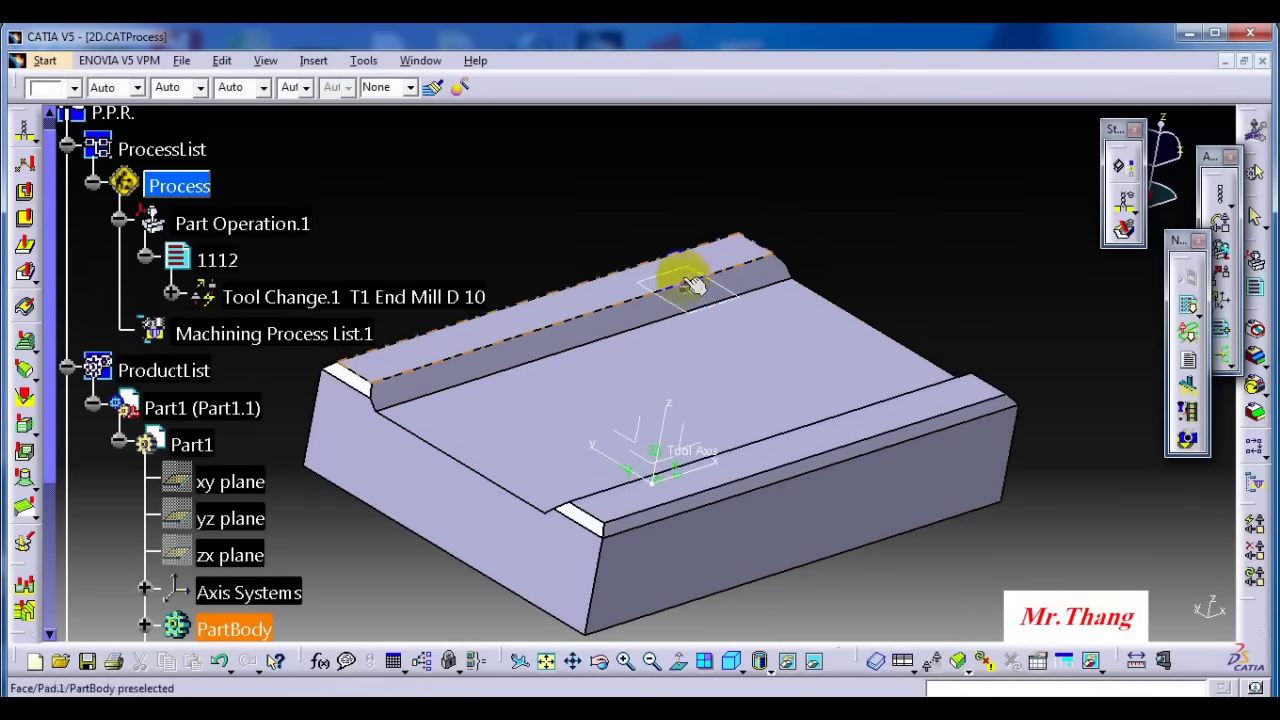
{"action": "left_click", "coordinate": [688, 288]}
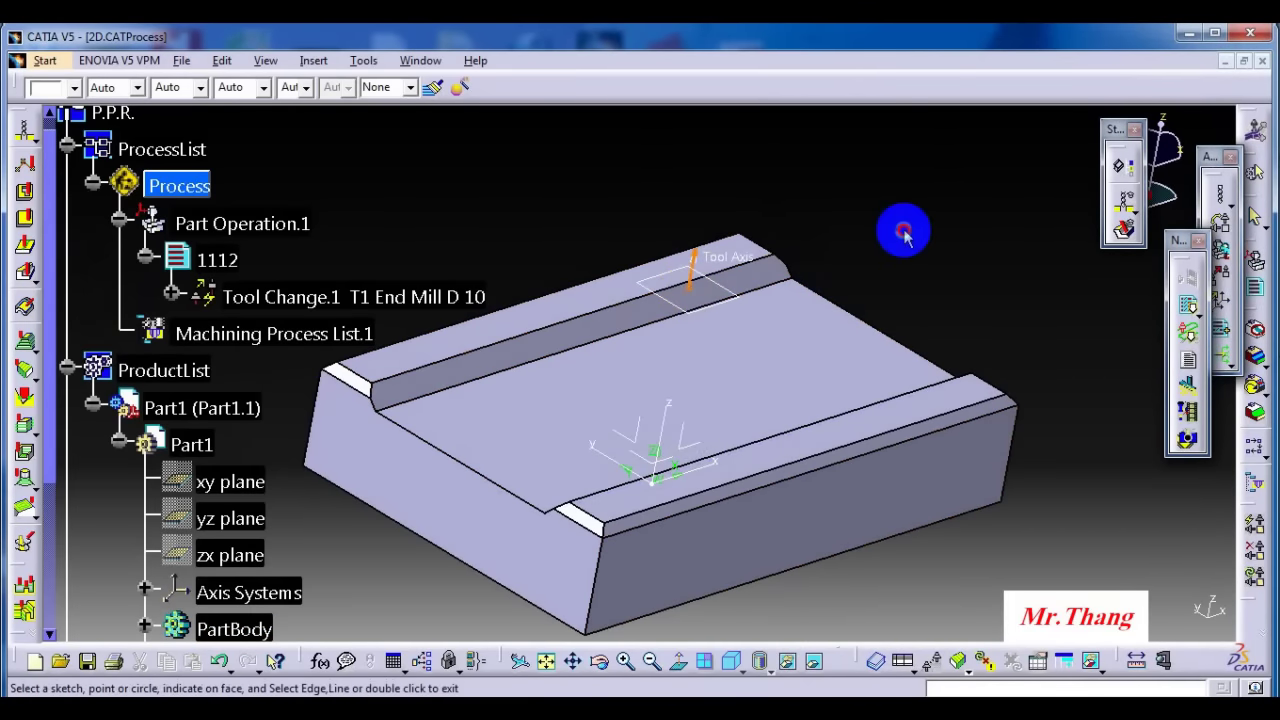
{"action": "left_click", "coordinate": [908, 230]}
{"action": "right_click", "coordinate": [910, 234]}
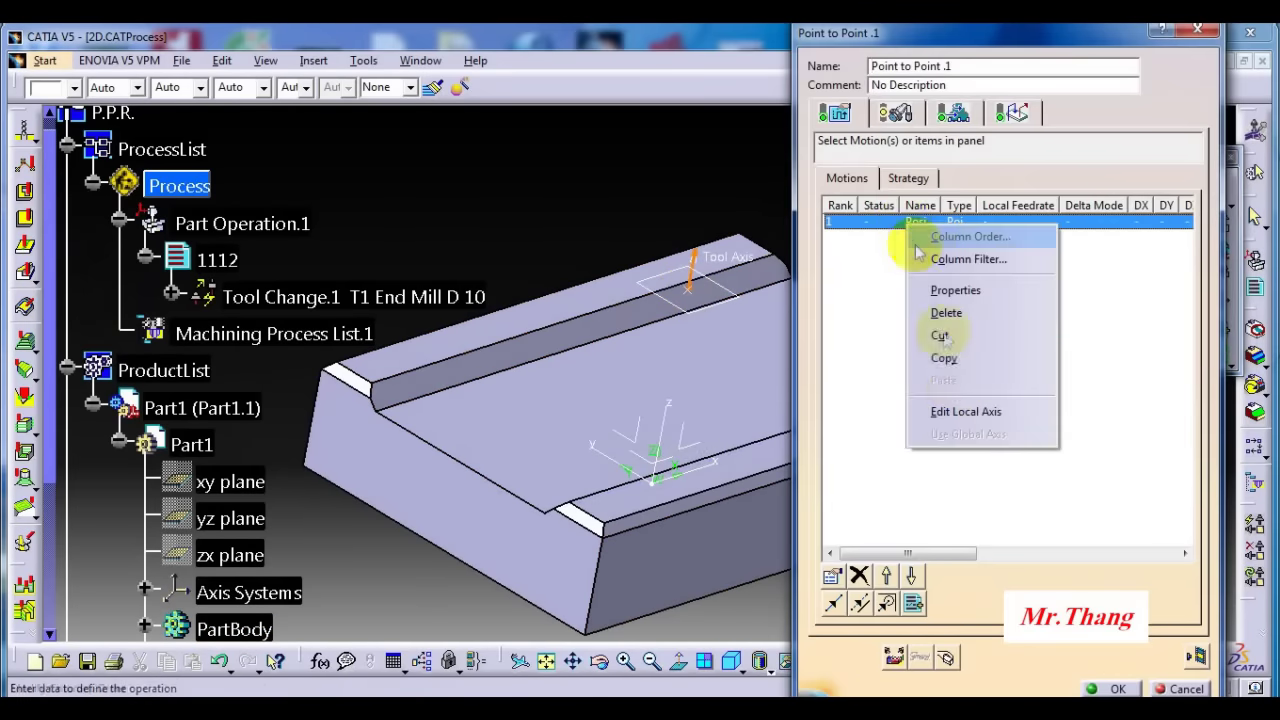
{"action": "left_click", "coordinate": [957, 412]}
{"action": "left_click_drag", "start_coordinate": [997, 353], "coordinate": [1014, 258]}
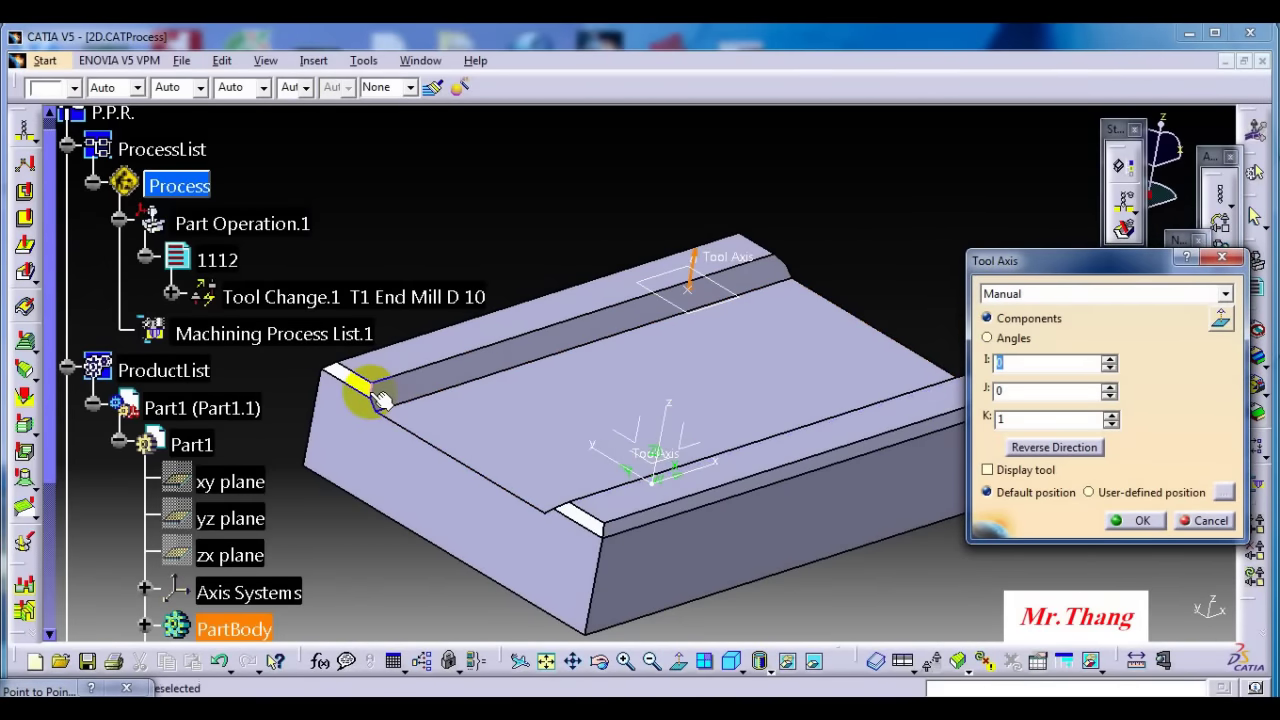
{"action": "middle_click_drag", "start_coordinate": [516, 444], "coordinate": [629, 371]}
{"action": "left_click", "coordinate": [1140, 521]}
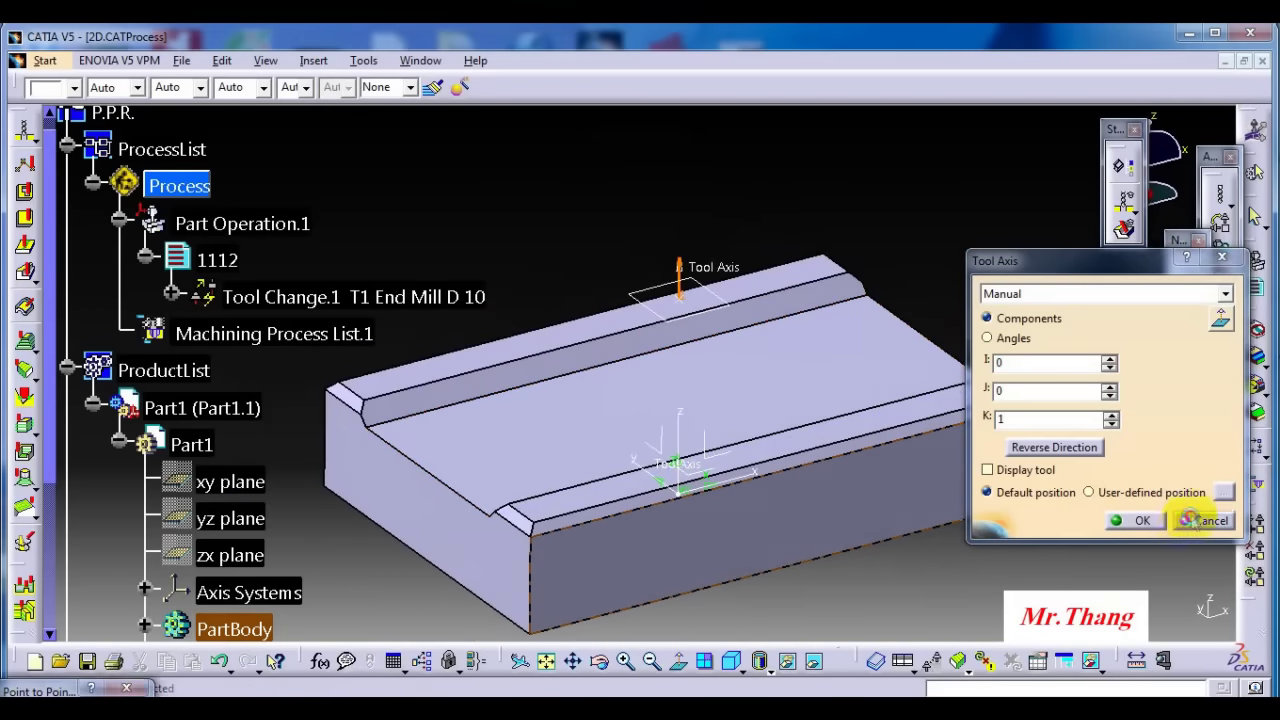
{"action": "left_click", "coordinate": [1203, 519]}
{"action": "left_click", "coordinate": [1183, 675]}
- Switch Tool Change.1 to a face mill and name the tool "T1 face D80-10 insert"
{"action": "middle_click_drag", "start_coordinate": [643, 468], "coordinate": [470, 360]}
{"action": "double_click", "coordinate": [255, 297]}
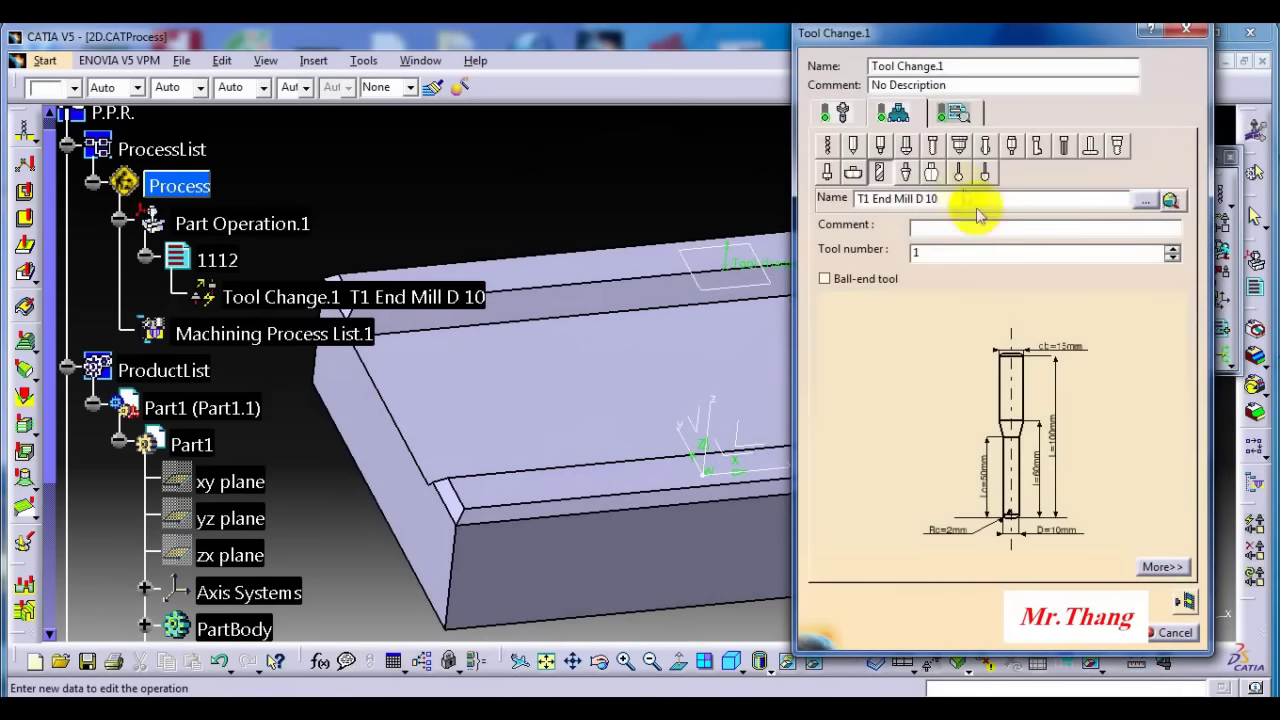
{"action": "left_click", "coordinate": [853, 174]}
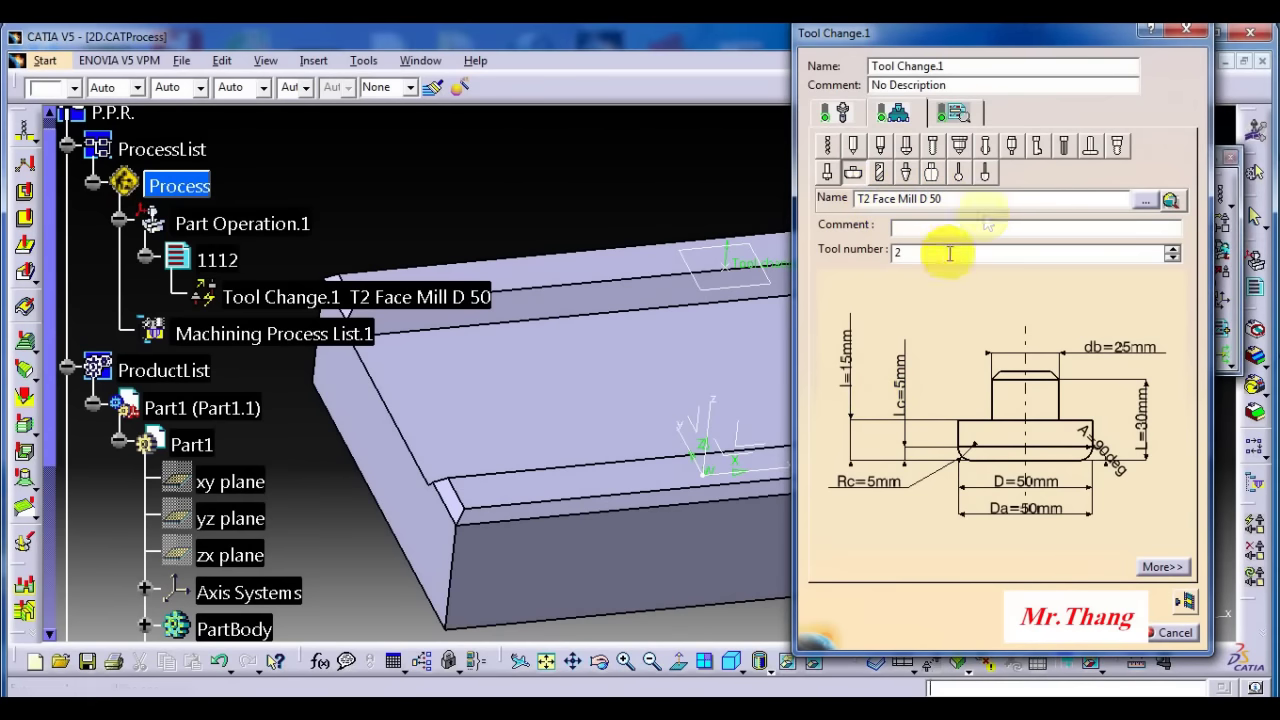
{"action": "left_click_drag", "start_coordinate": [963, 199], "coordinate": [877, 208]}
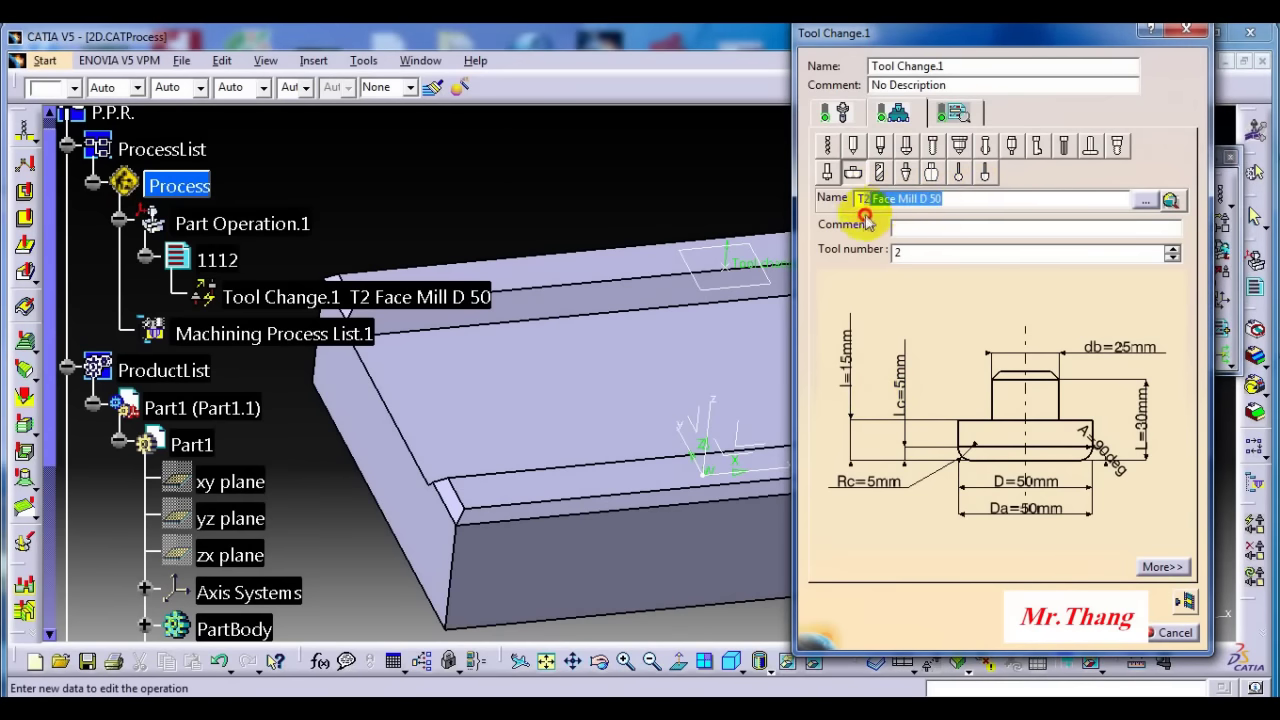
{"action": "type", "text": "T1"}
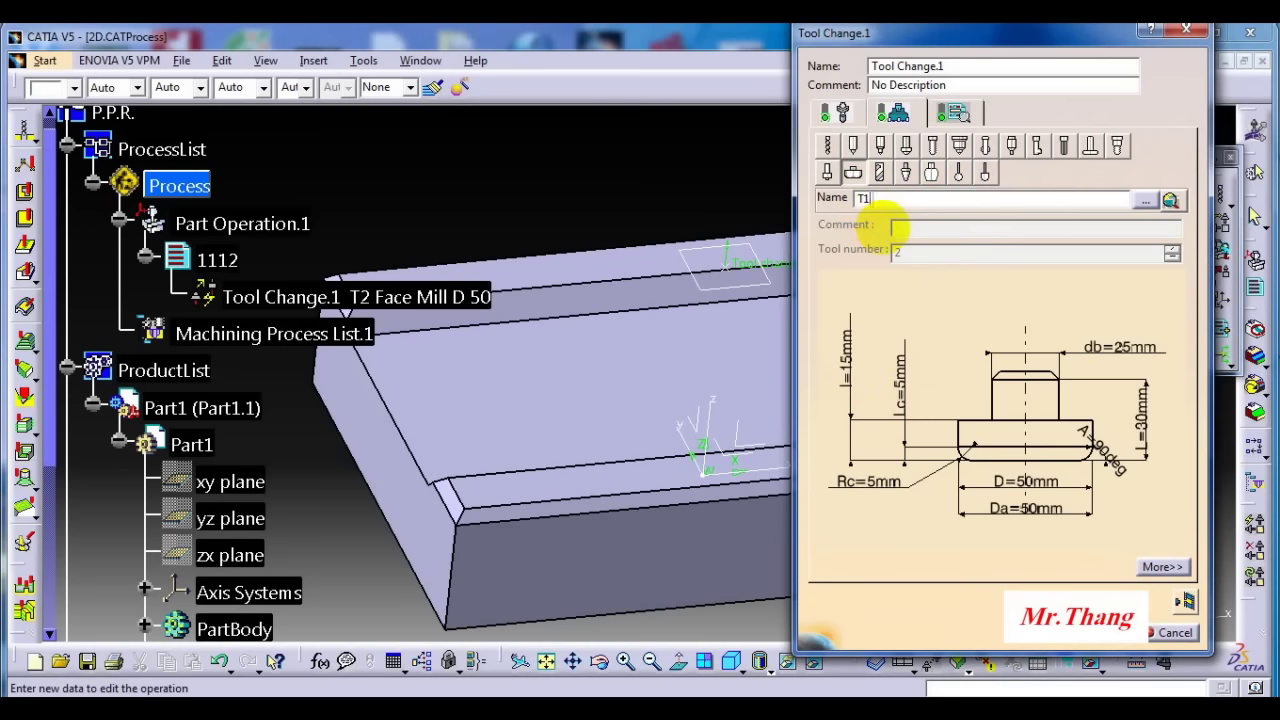
{"action": "type", "text": " face D80"}
{"action": "type", "text": "-10 insert"}
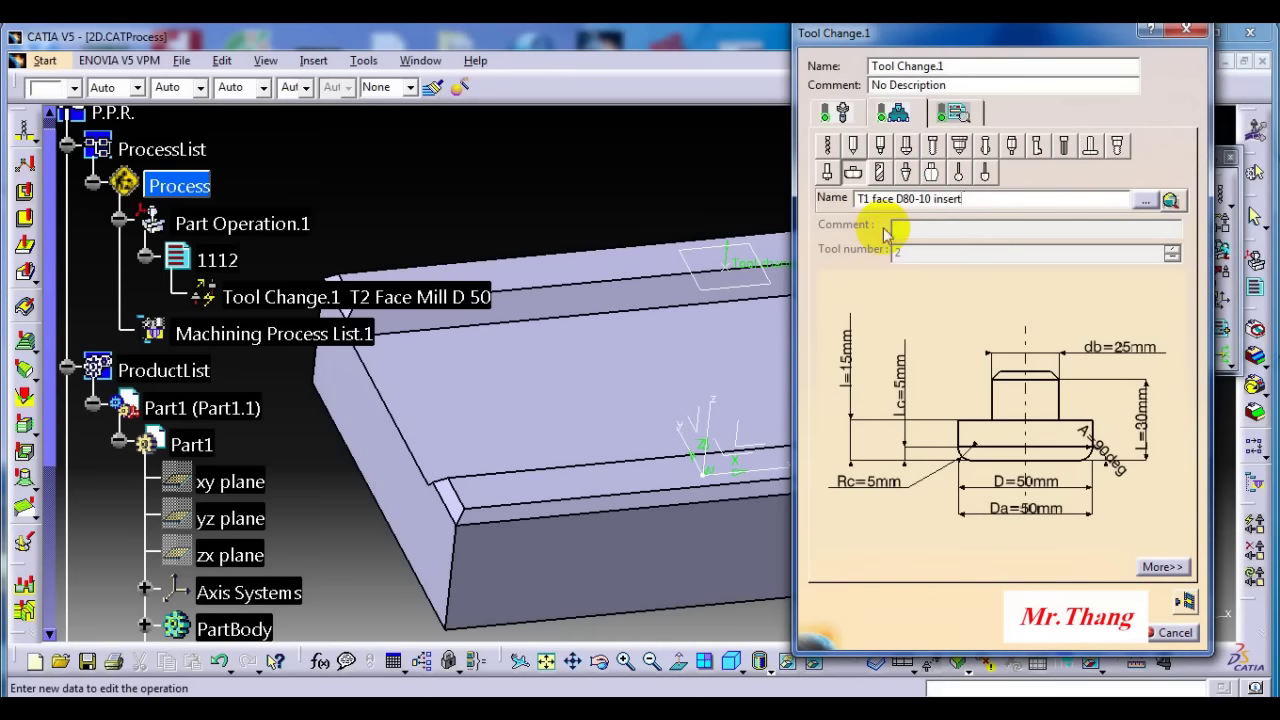
{"action": "left_click_drag", "start_coordinate": [968, 198], "coordinate": [778, 198]}
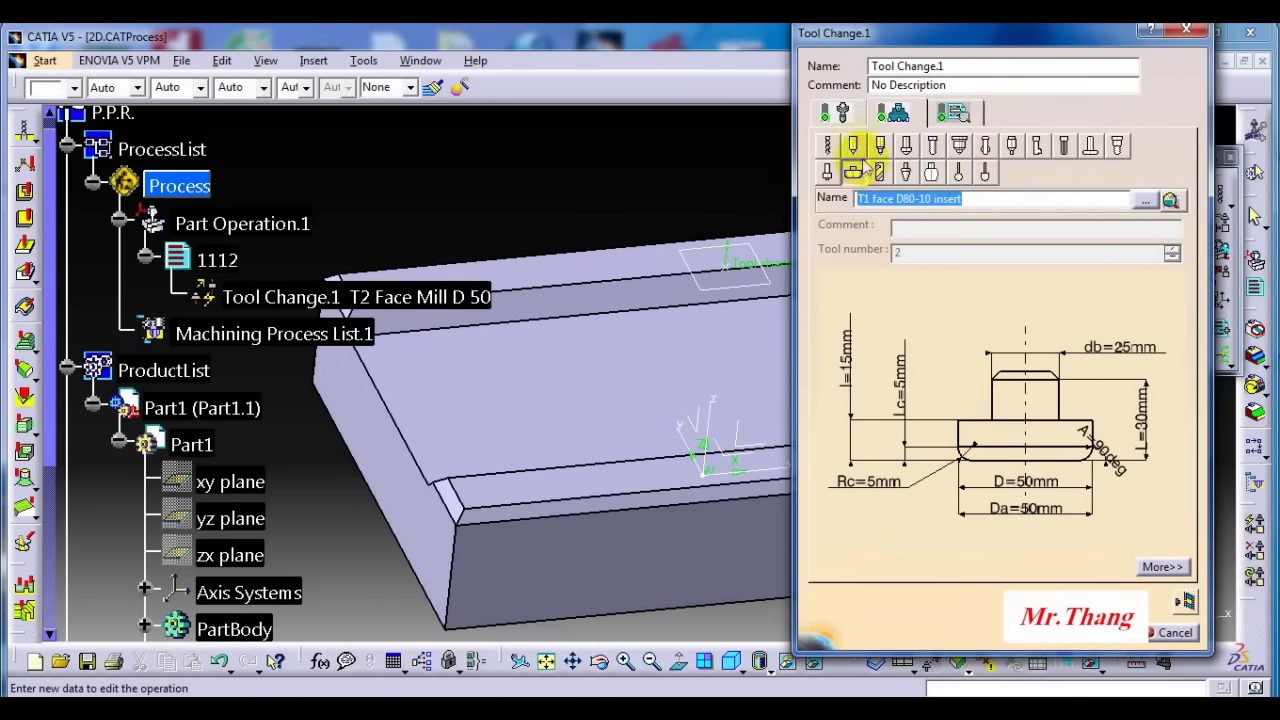
{"action": "key", "text": "Return"}
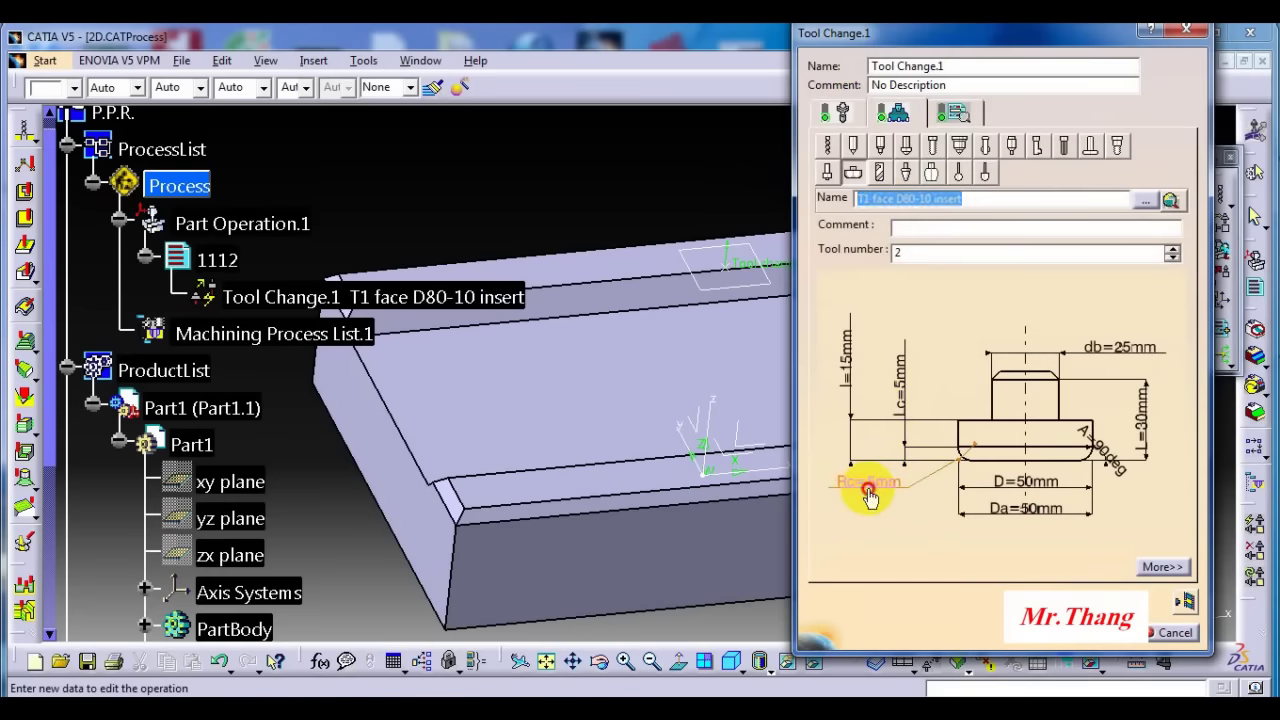
- Set the face mill's corner radius to 0 mm and its cutter diameter to 80 mm
{"action": "double_click", "coordinate": [869, 485]}
{"action": "left_click", "coordinate": [950, 468]}
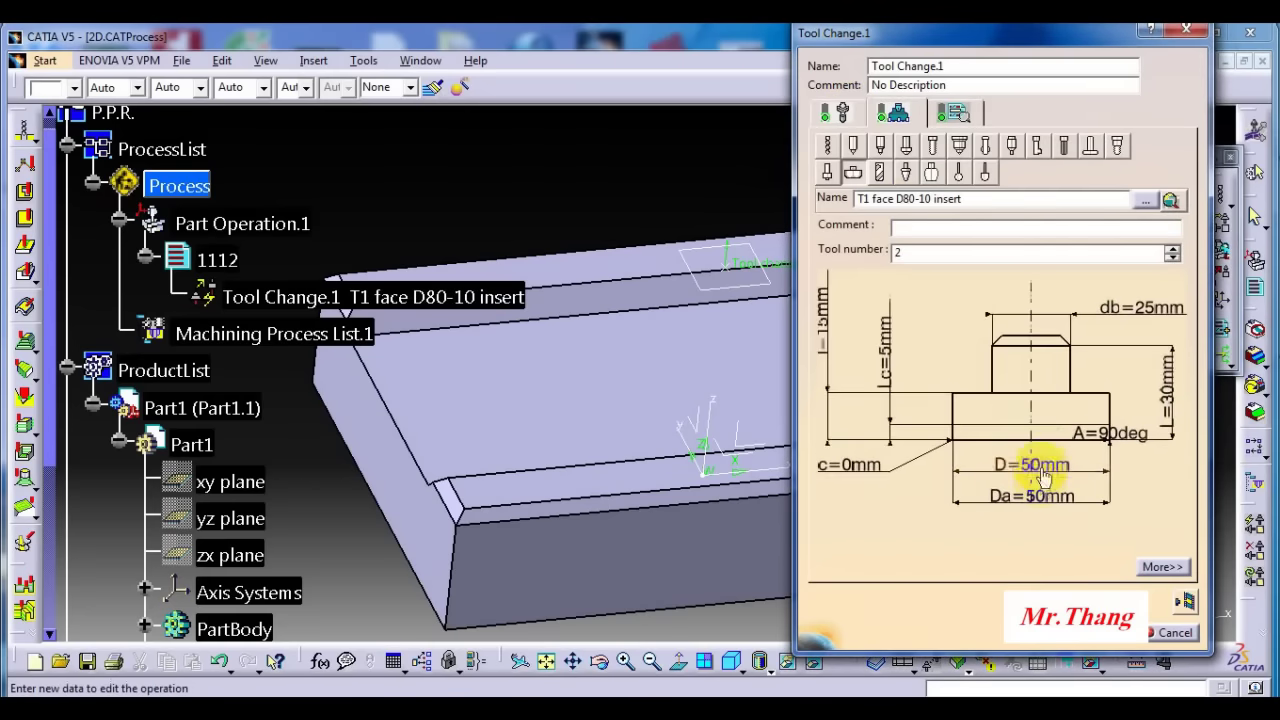
{"action": "double_click", "coordinate": [1033, 498]}
{"action": "type", "text": "80"}
{"action": "key", "text": "Return"}
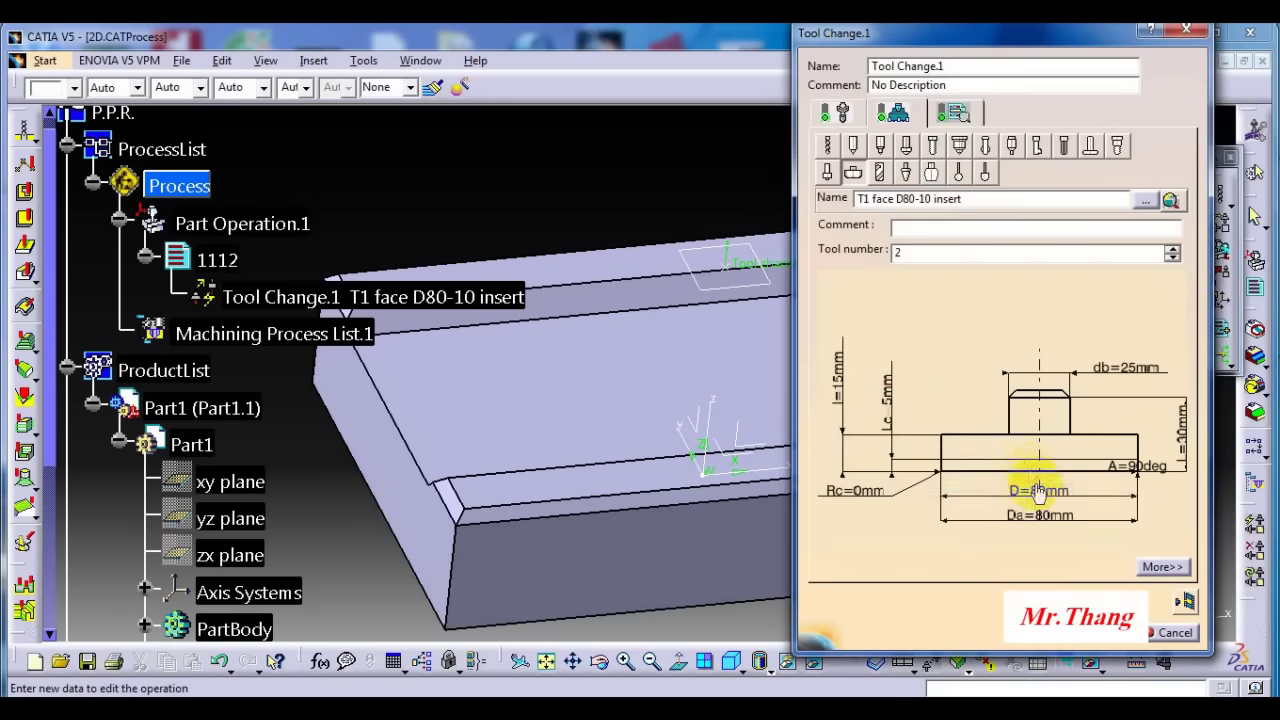
- Set the face mill's body diameter to 60 mm and its cutting length to 10 mm
{"action": "double_click", "coordinate": [1080, 357]}
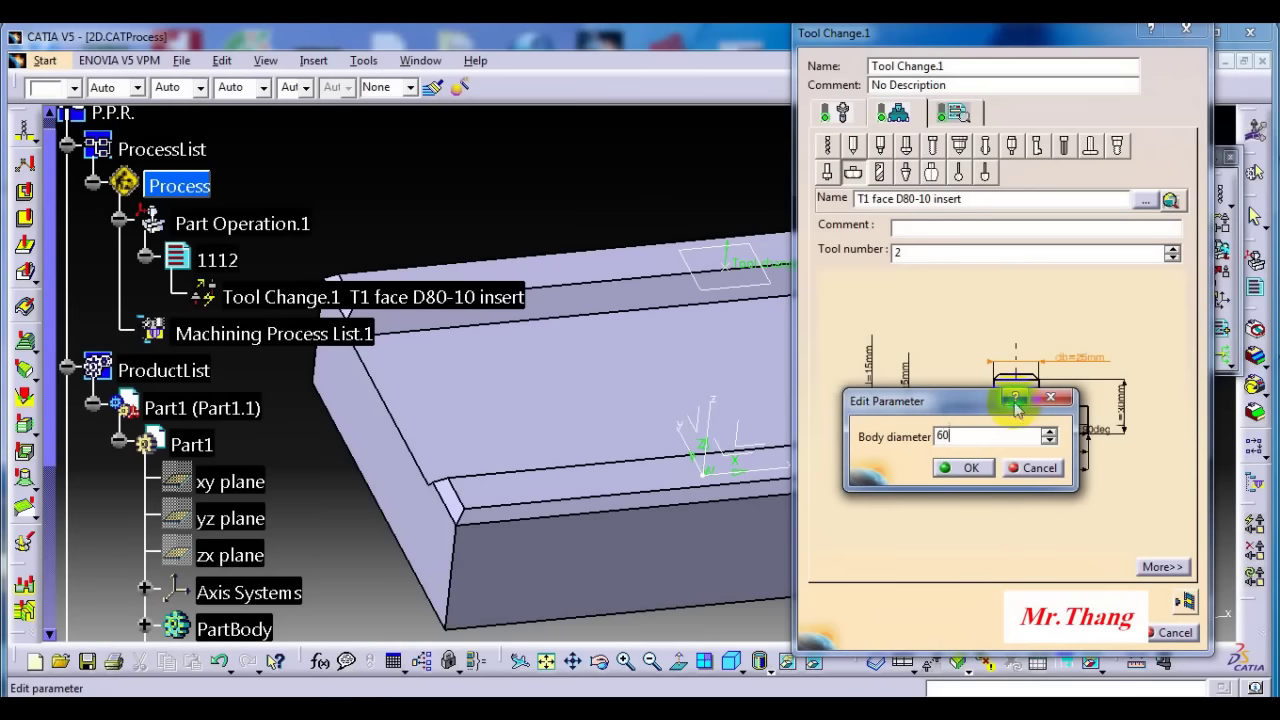
{"action": "key", "text": "Return"}
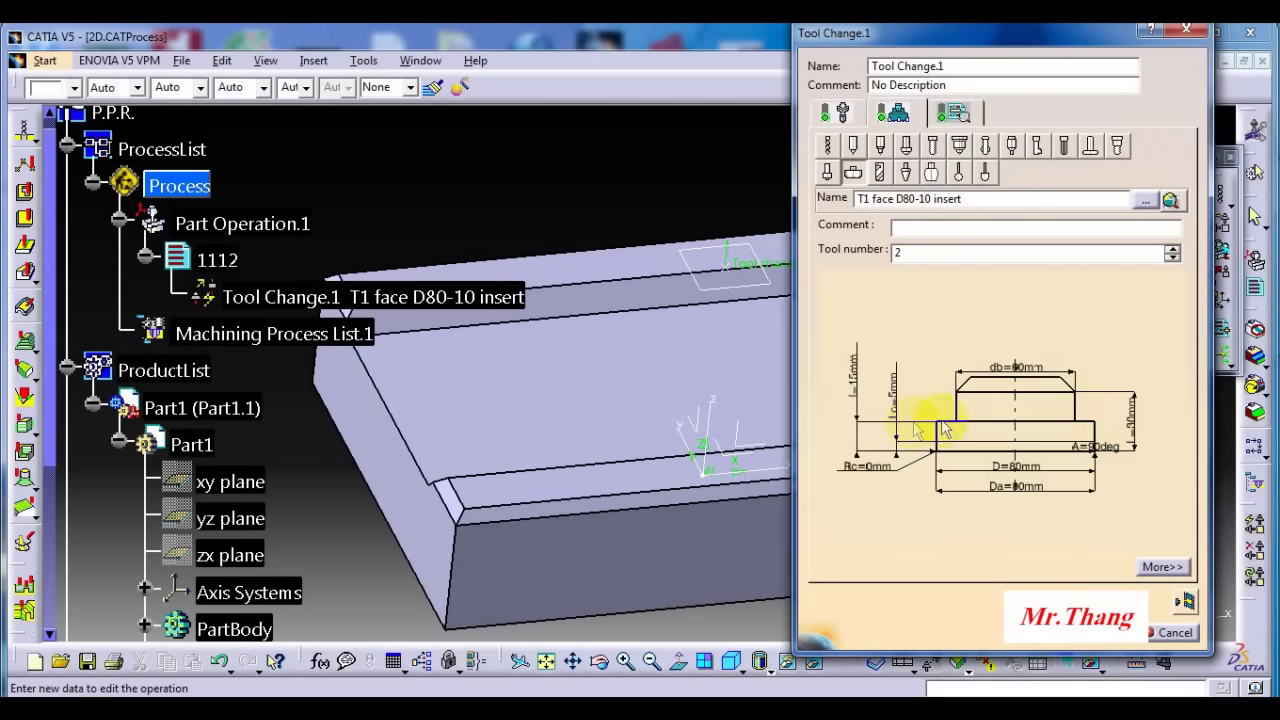
{"action": "double_click", "coordinate": [892, 392]}
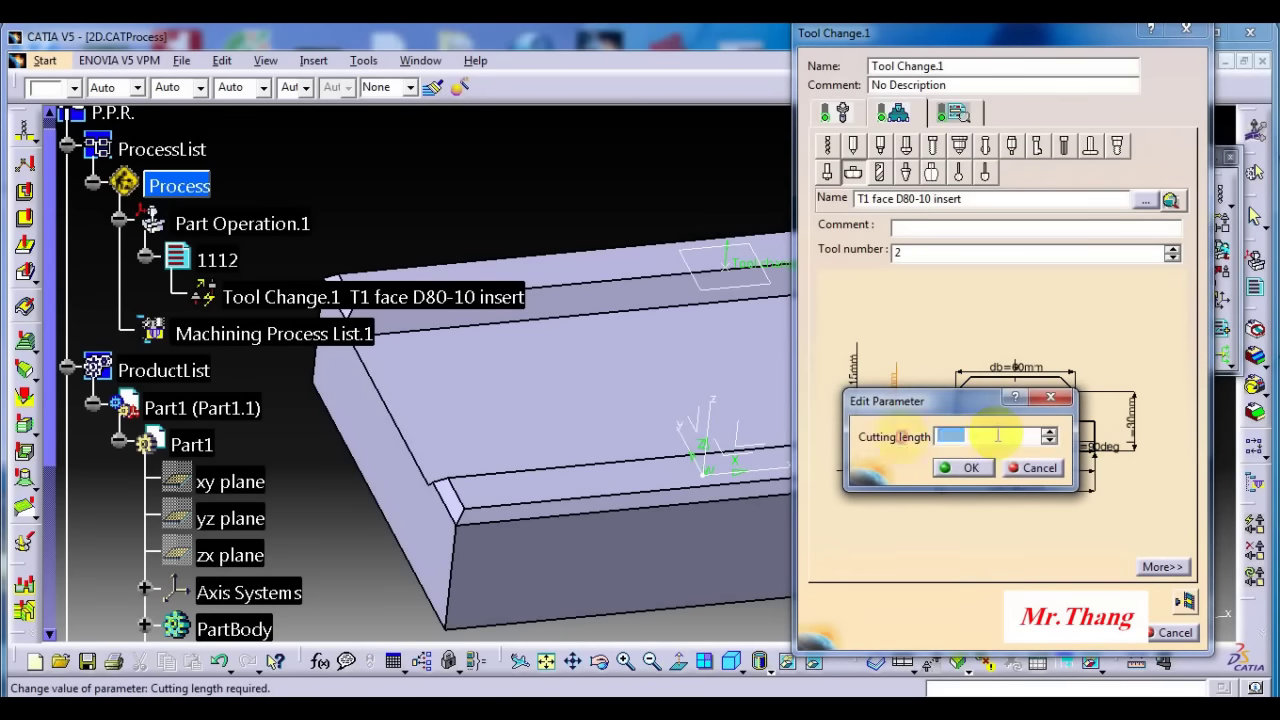
{"action": "type", "text": "10"}
{"action": "key", "text": "Return"}
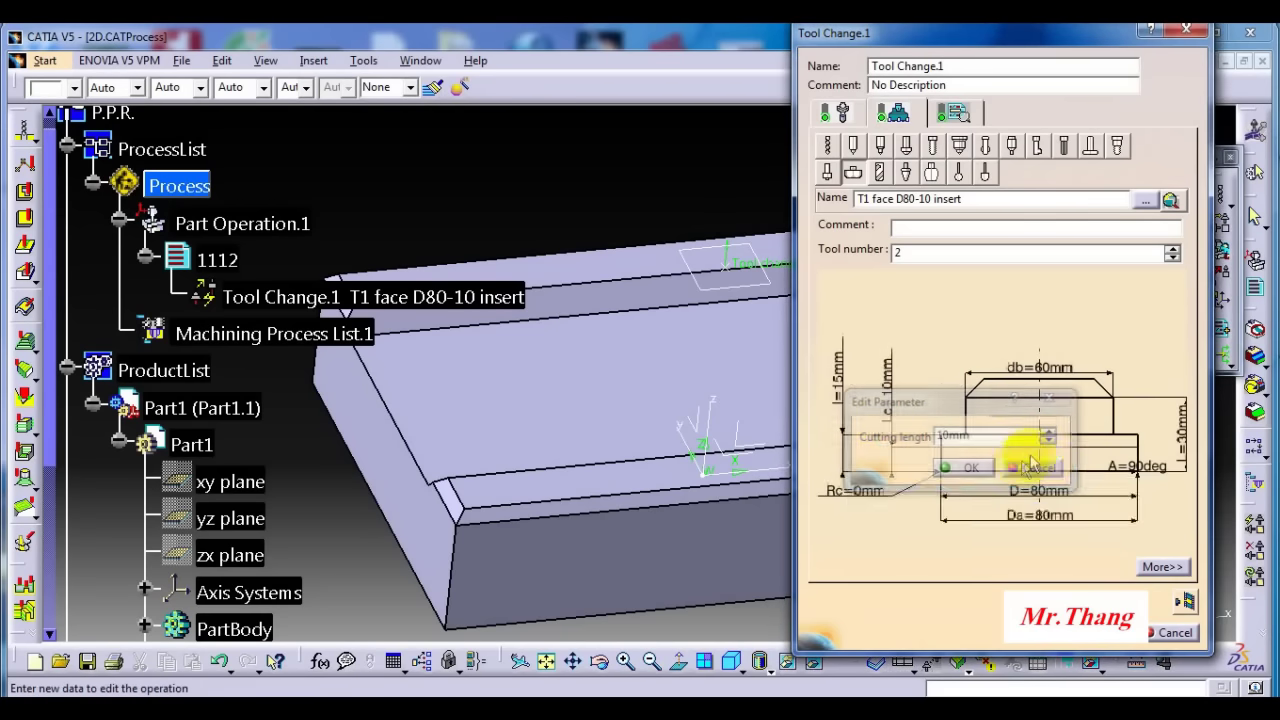
- Replay the tool change to inspect the face mill at the tool change point above the block
{"action": "left_click", "coordinate": [1185, 601]}
{"action": "middle_click_drag", "start_coordinate": [677, 366], "coordinate": [830, 395]}
{"action": "left_click", "coordinate": [1108, 522]}
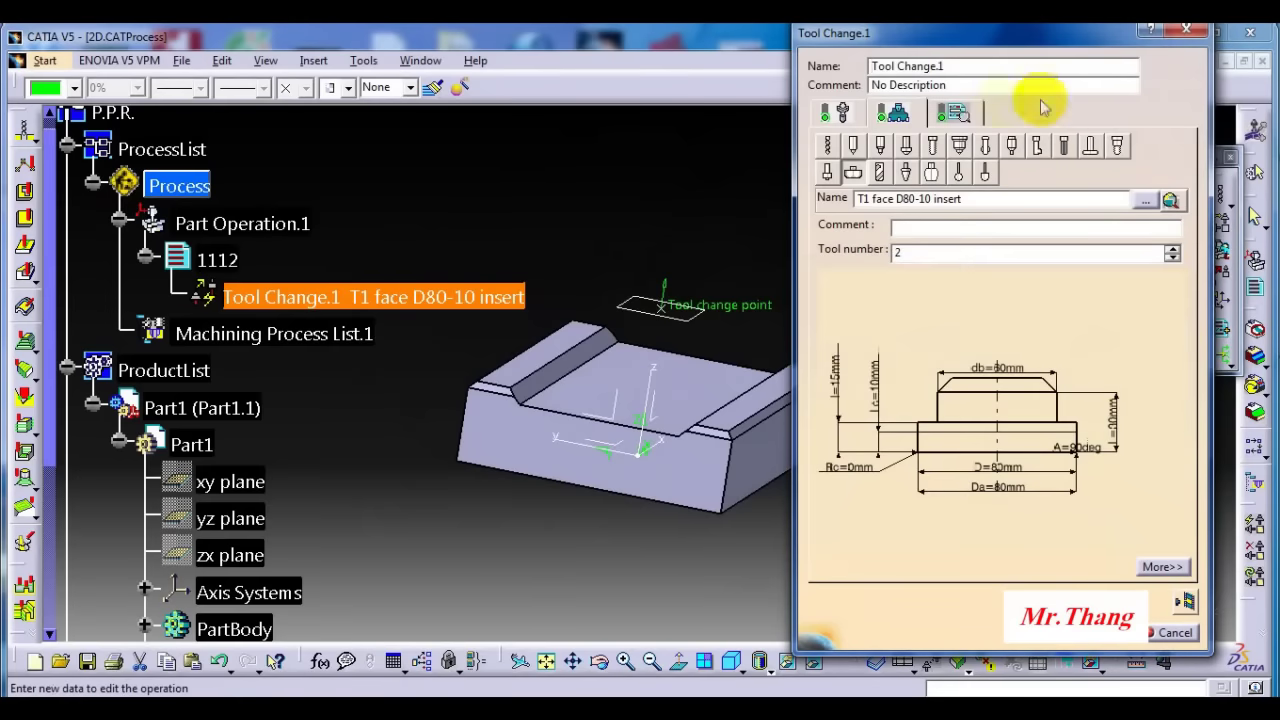
- Turn off initialization from the PP words table and edit the tool change instructions to TPRINT/T1 face D80 and ADJUST,1
{"action": "left_click", "coordinate": [955, 112]}
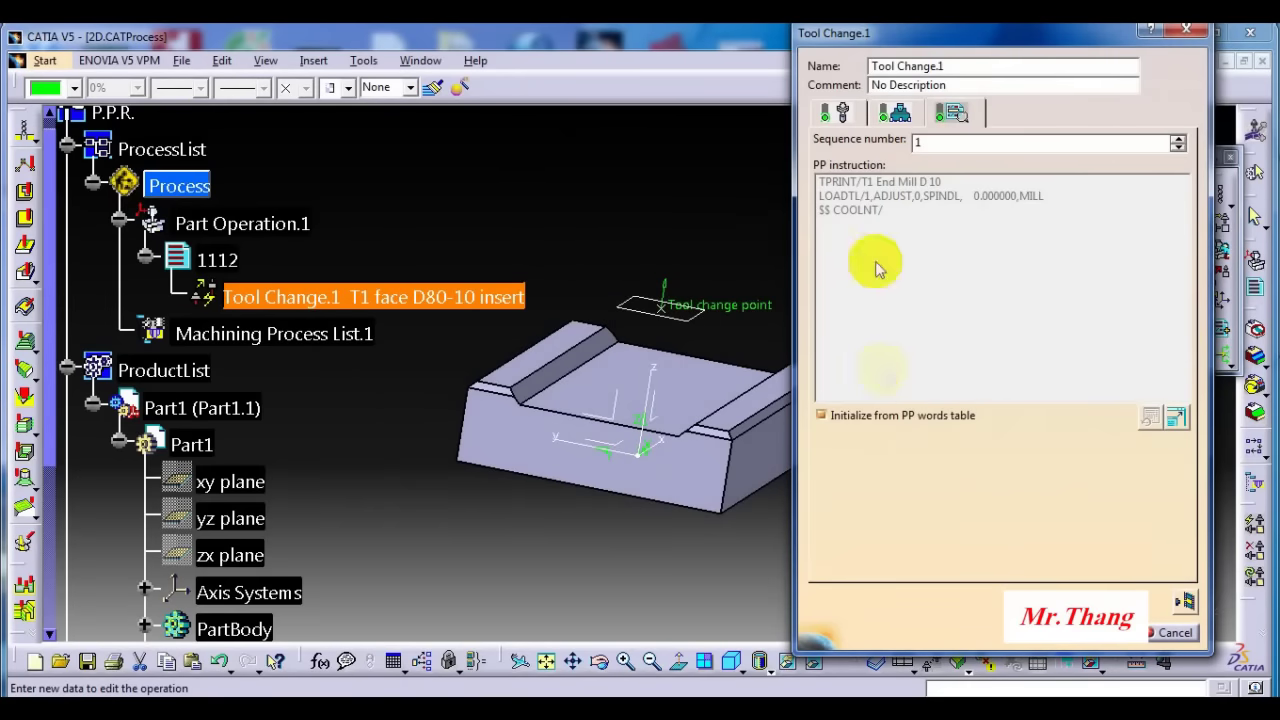
{"action": "left_click", "coordinate": [858, 415]}
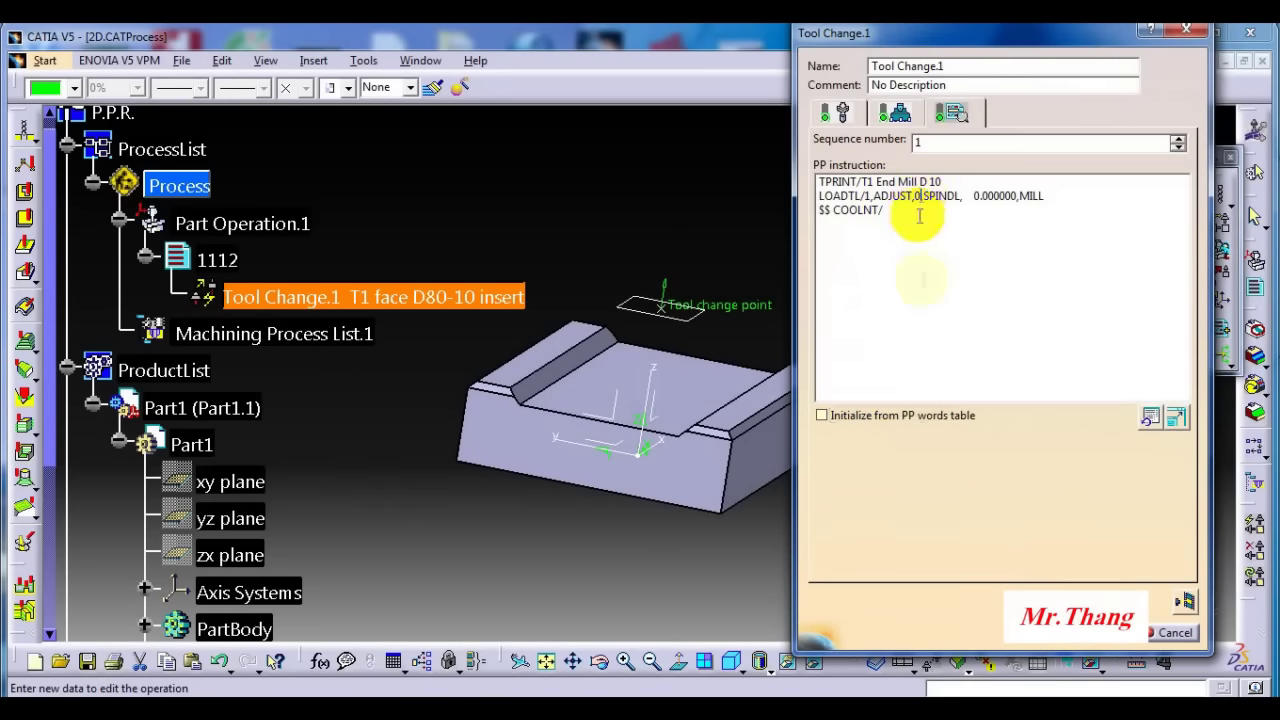
{"action": "key", "text": "BackSpace"}
{"action": "type", "text": "1"}
{"action": "left_click", "coordinate": [884, 210]}
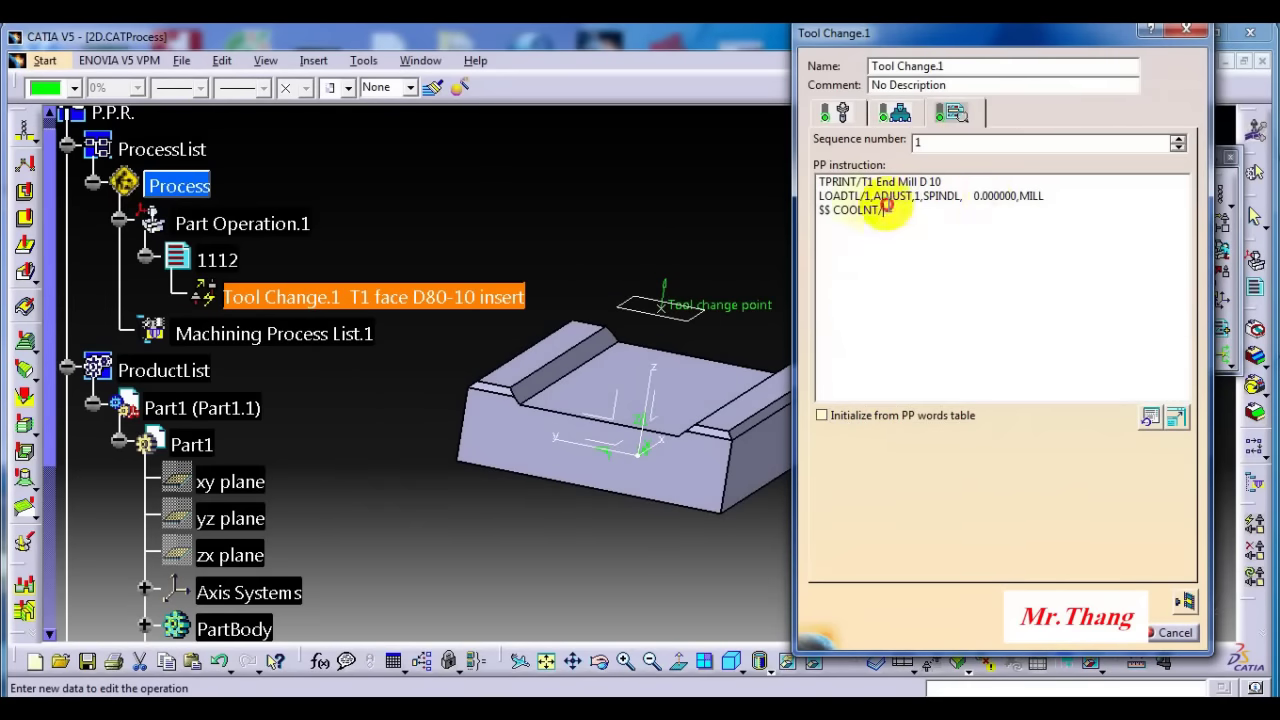
{"action": "left_click_drag", "start_coordinate": [884, 208], "coordinate": [872, 204]}
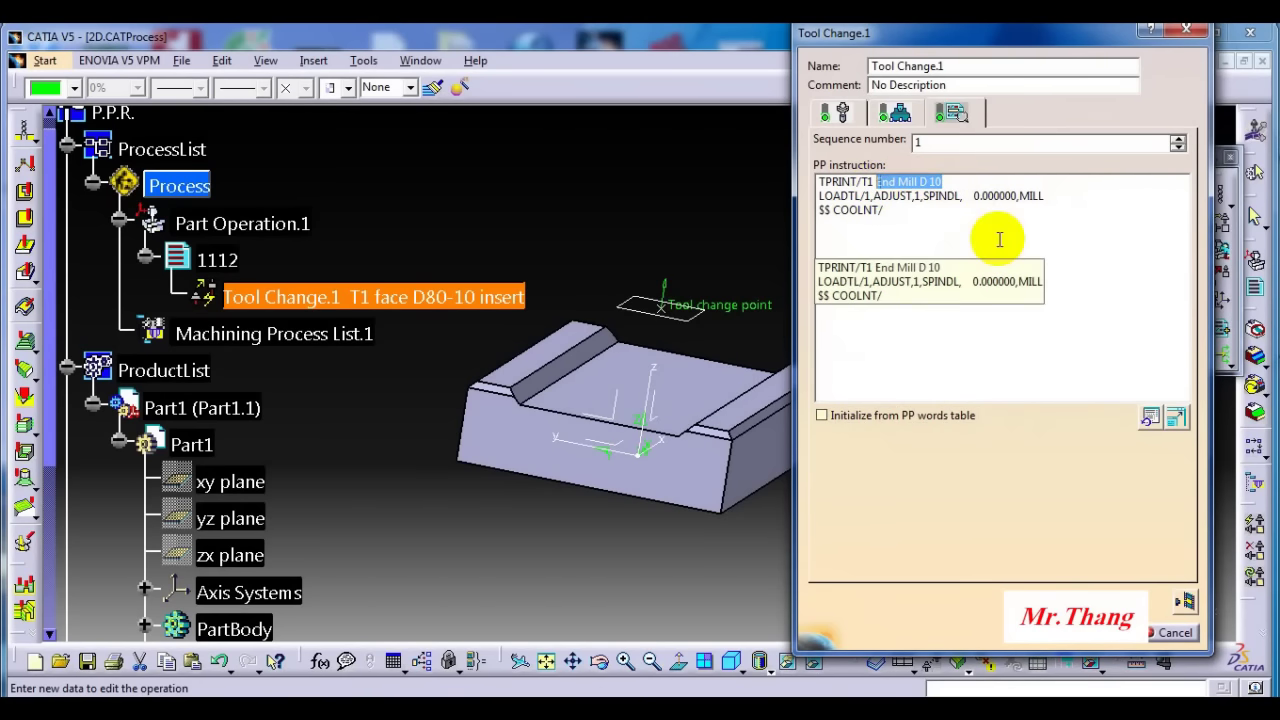
{"action": "type", "text": "face"}
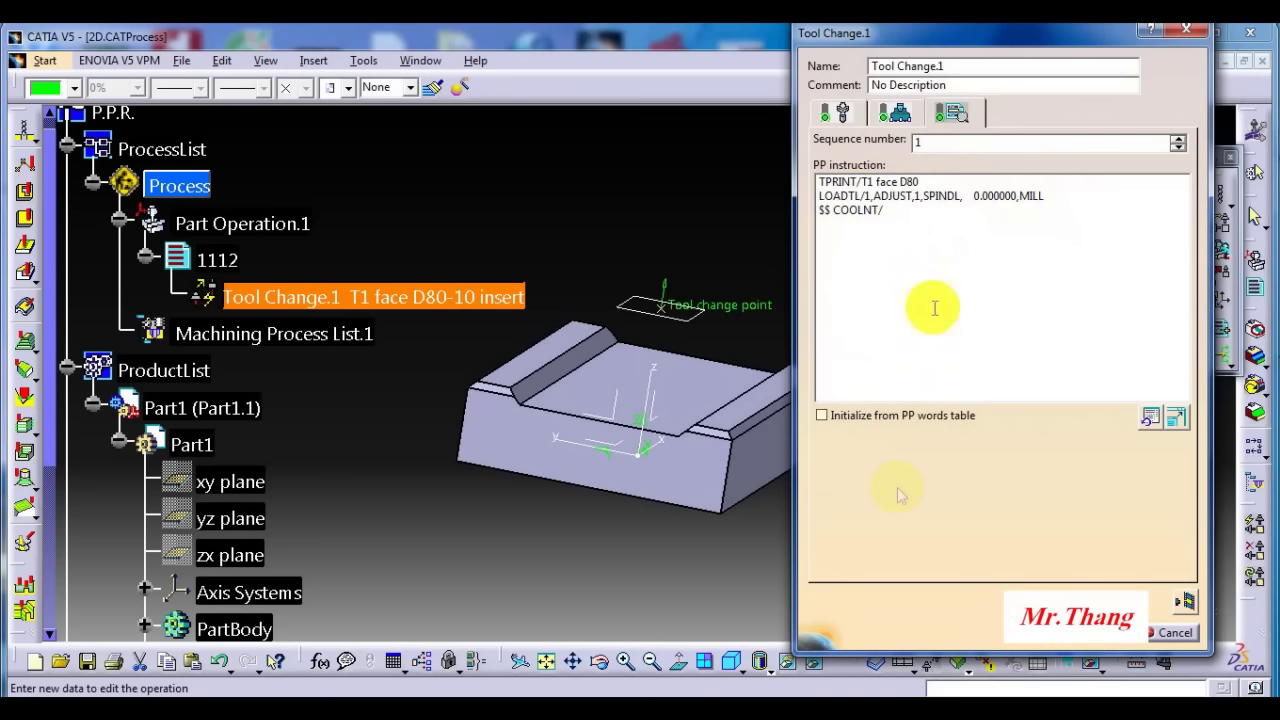
- Replay the tool change once more and accept the edited Tool Change.1
{"action": "left_click", "coordinate": [1188, 603]}
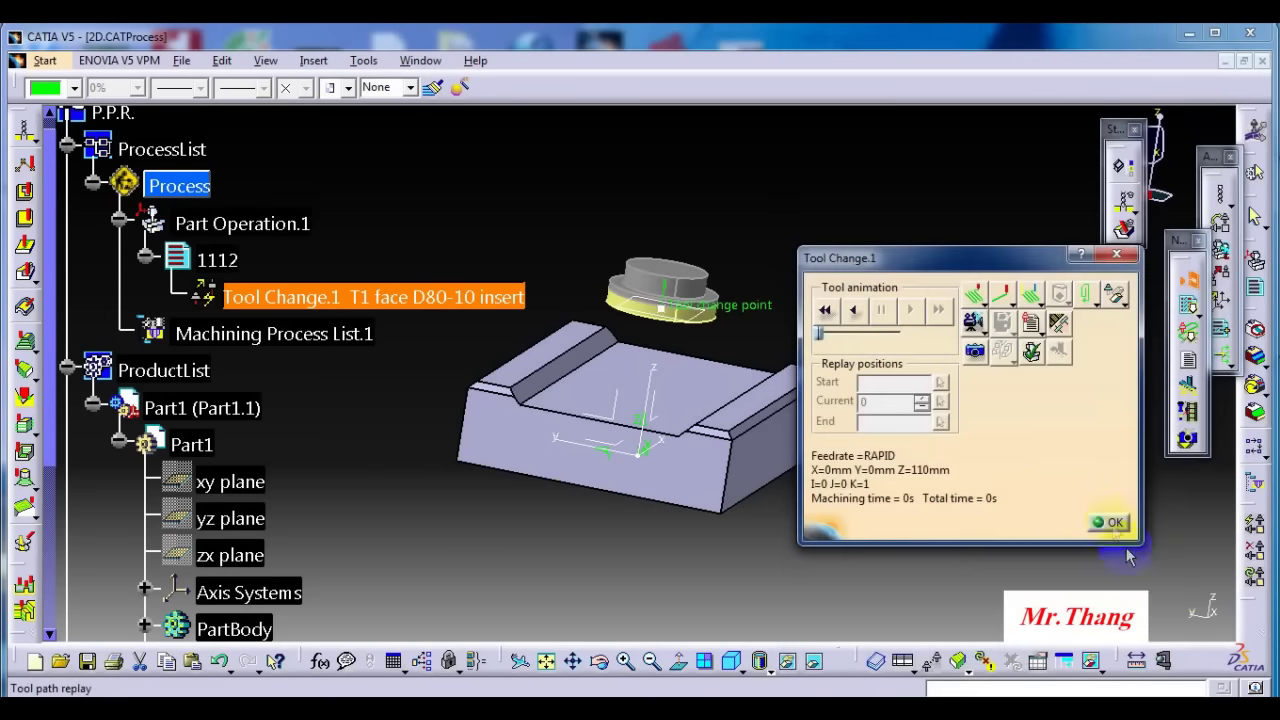
{"action": "left_click", "coordinate": [1103, 521]}
{"action": "left_click", "coordinate": [1102, 632]}
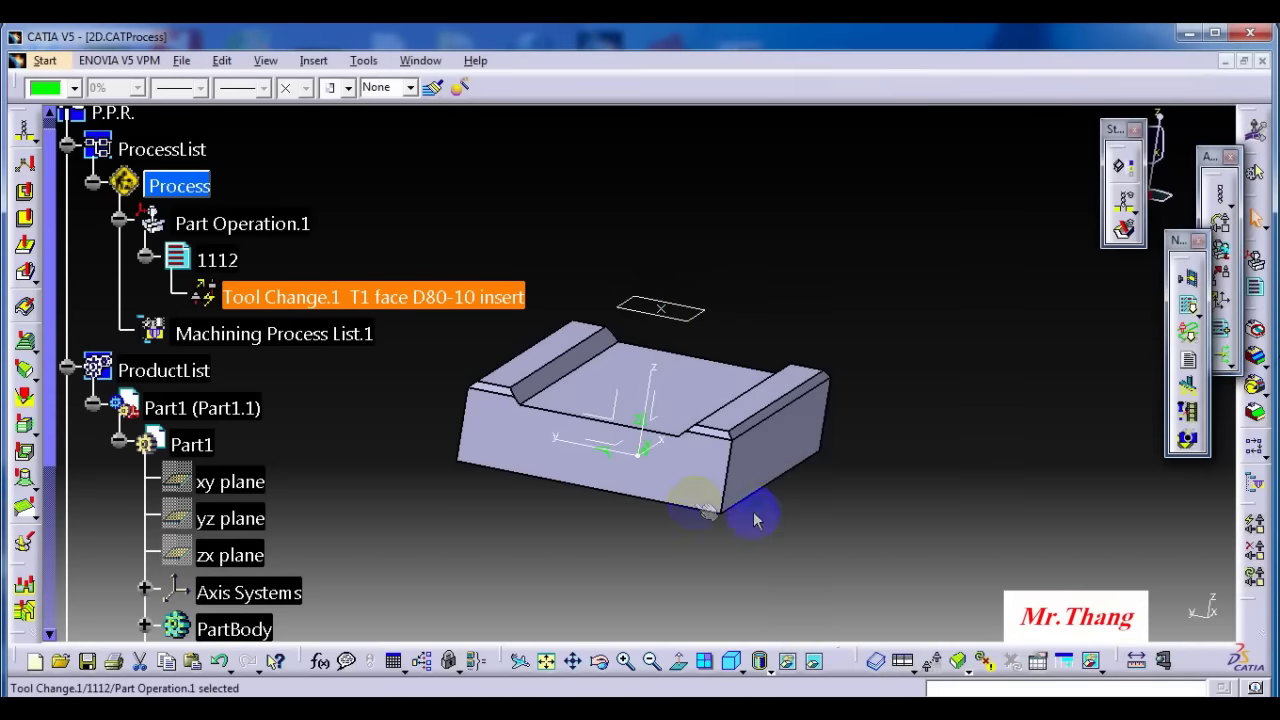
- Insert a Profile Contouring operation after Tool Change.1 in program 1112
{"action": "middle_click_drag", "start_coordinate": [657, 458], "coordinate": [638, 352]}
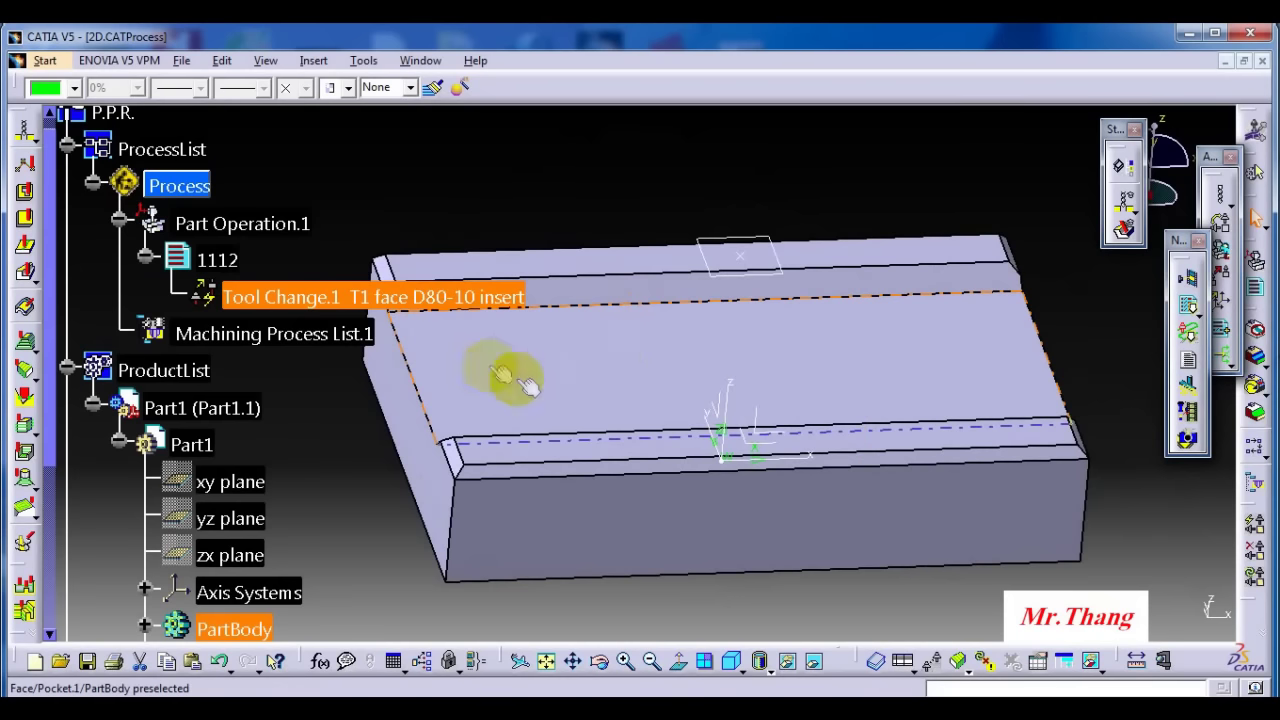
{"action": "left_click", "coordinate": [281, 303]}
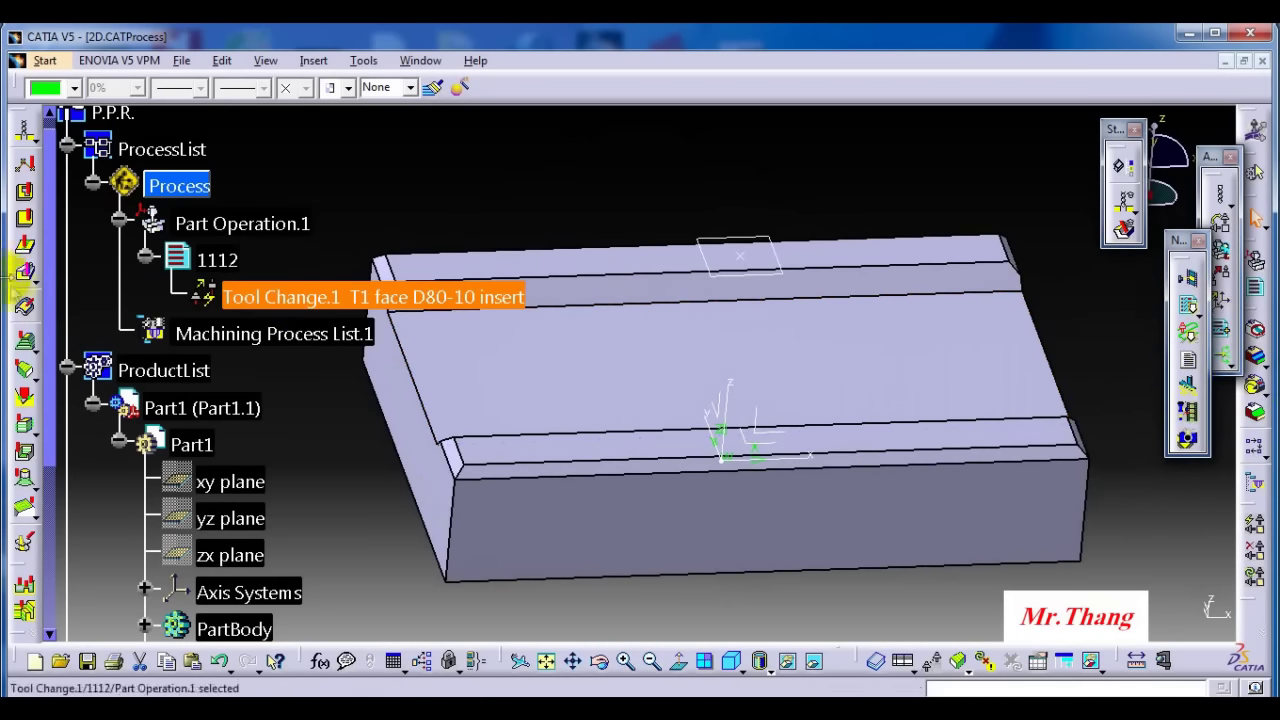
{"action": "middle_click_drag", "start_coordinate": [690, 408], "coordinate": [781, 362]}
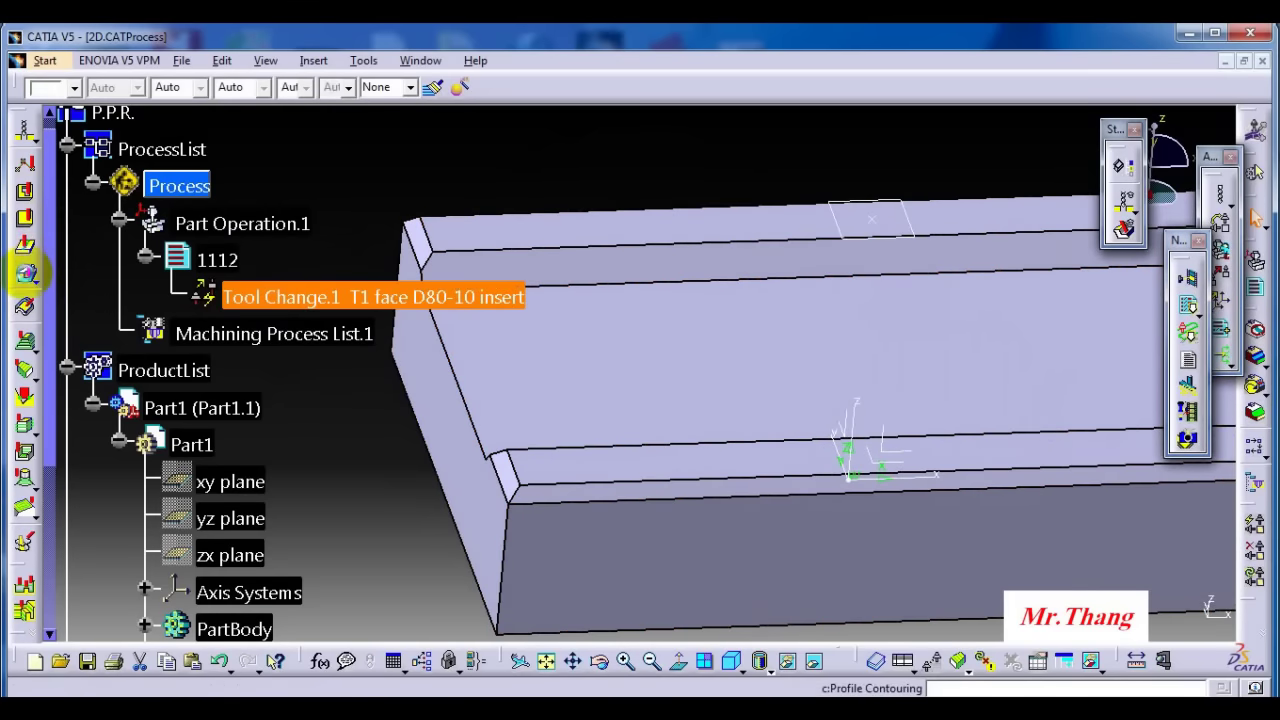
{"action": "left_click", "coordinate": [25, 272]}
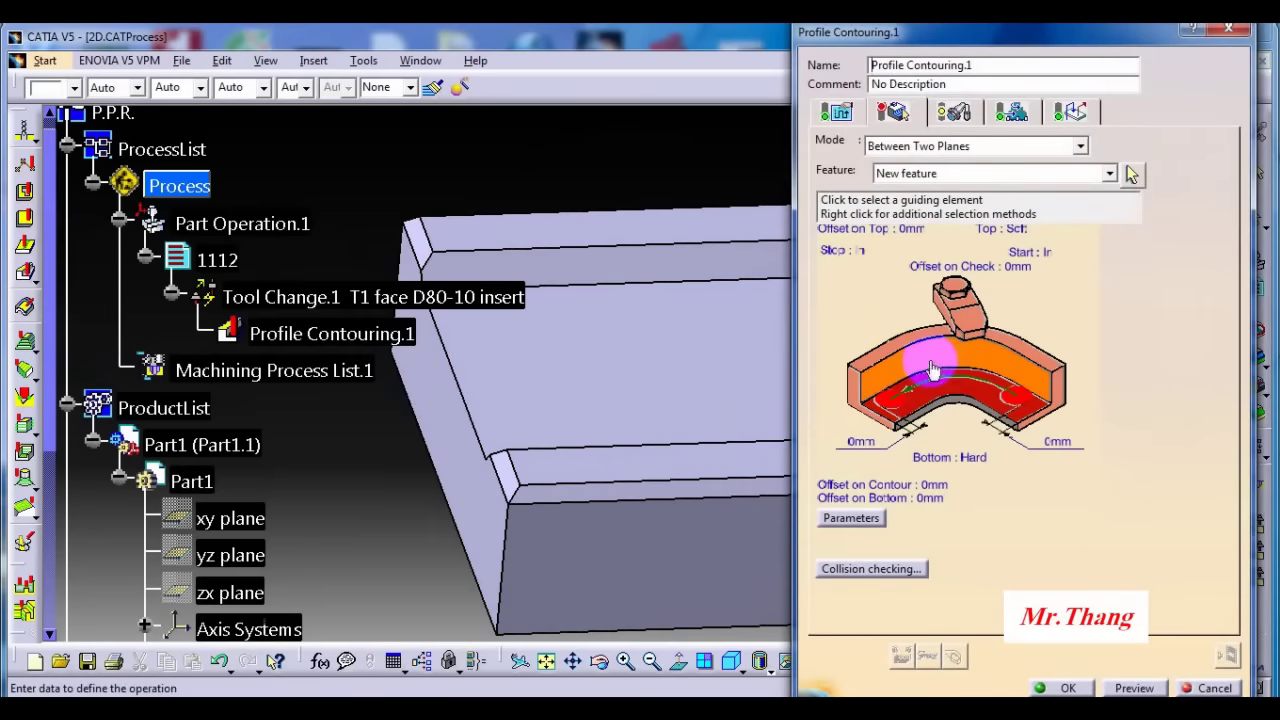
- Define the contouring geometry with the groove floor's far long edge as the guide and the groove floor as the bottom
{"action": "left_click", "coordinate": [974, 357]}
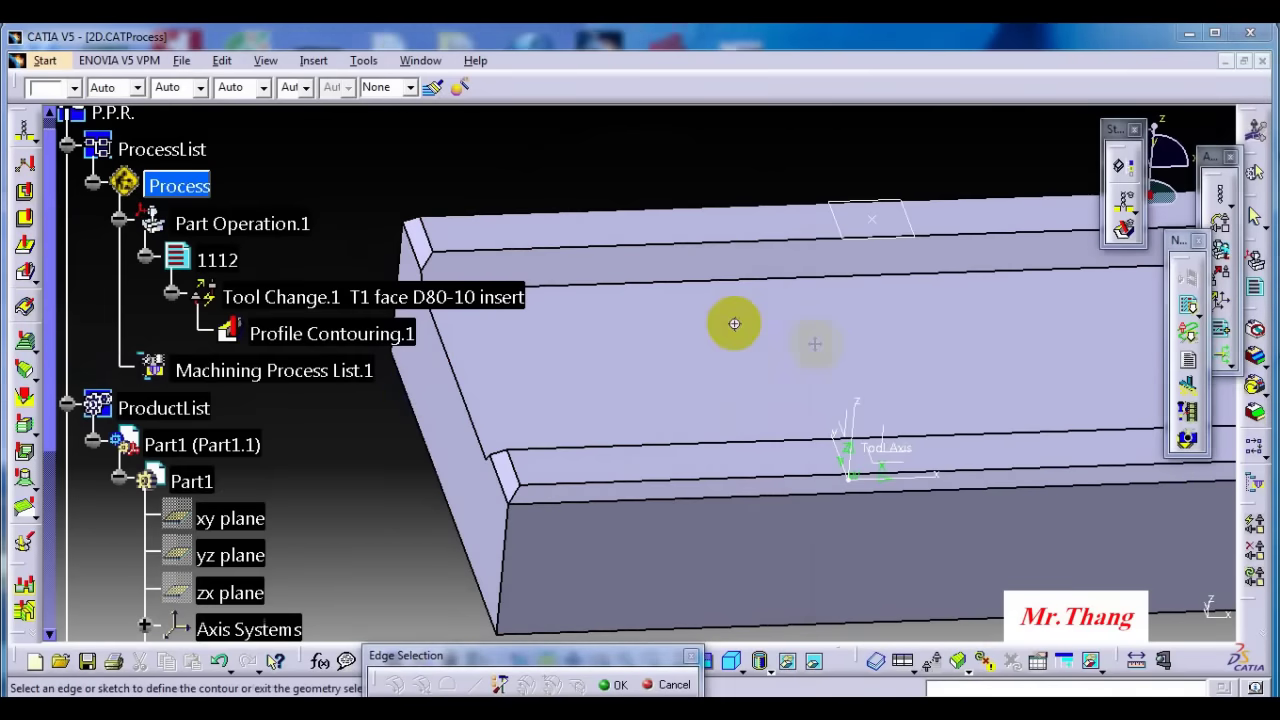
{"action": "middle_click_drag", "start_coordinate": [734, 323], "coordinate": [862, 358]}
{"action": "left_click", "coordinate": [670, 328]}
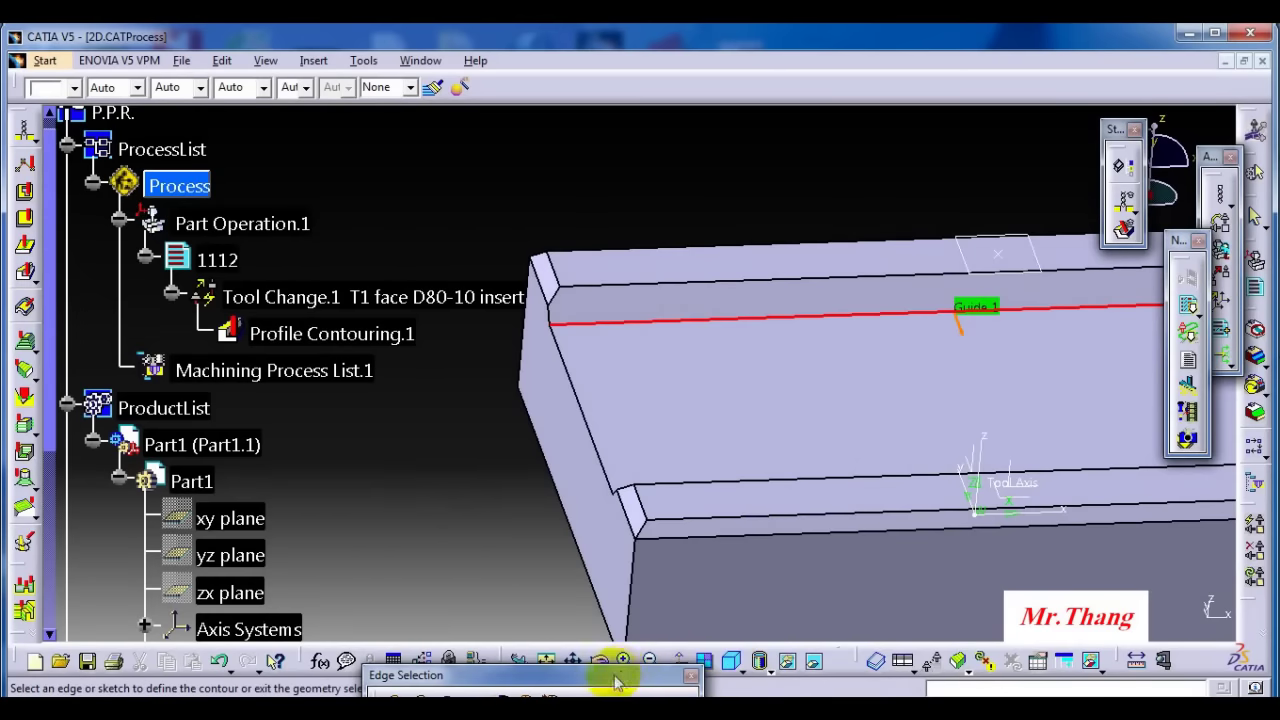
{"action": "left_click_drag", "start_coordinate": [608, 673], "coordinate": [729, 139]}
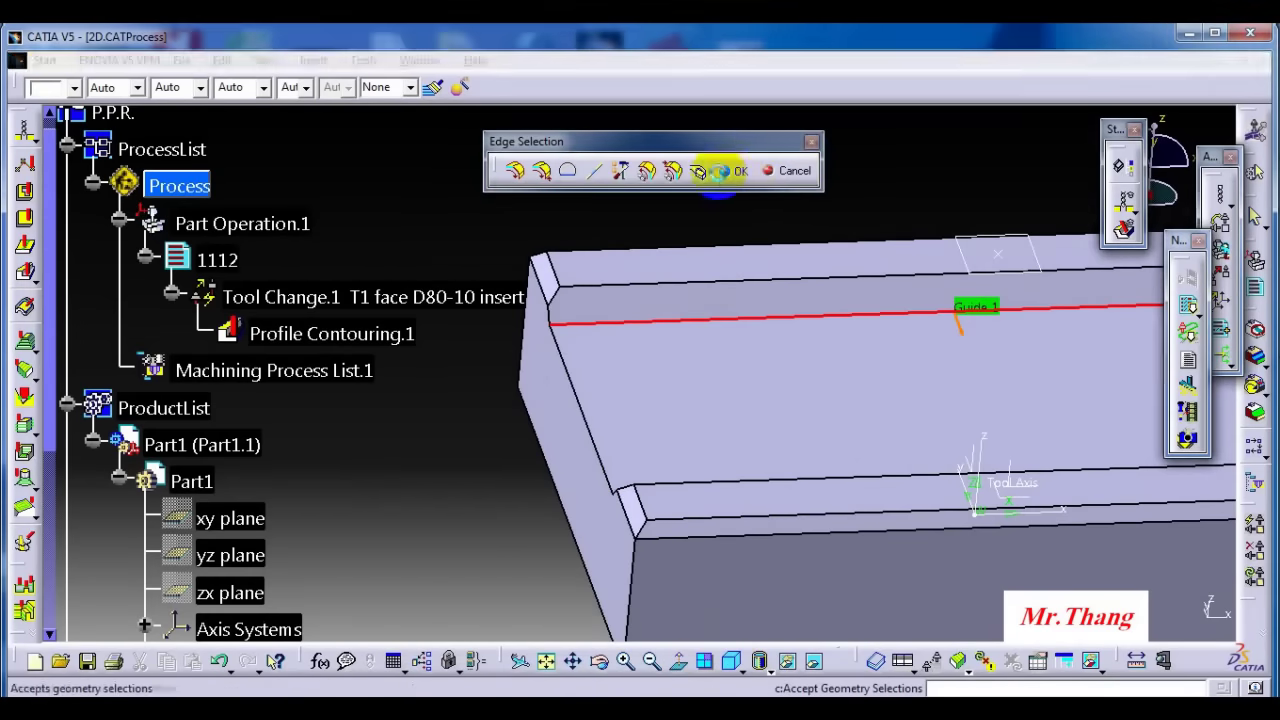
{"action": "left_click", "coordinate": [735, 170]}
{"action": "left_click", "coordinate": [968, 408]}
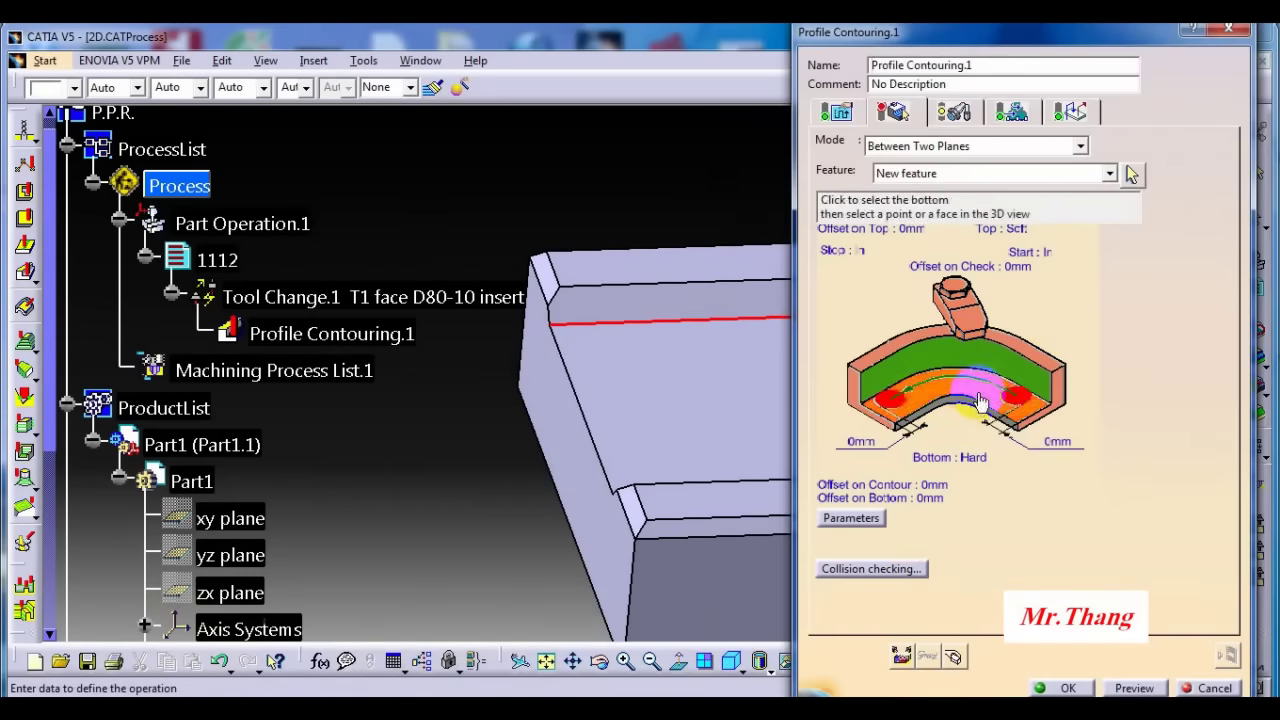
{"action": "left_click", "coordinate": [715, 405]}
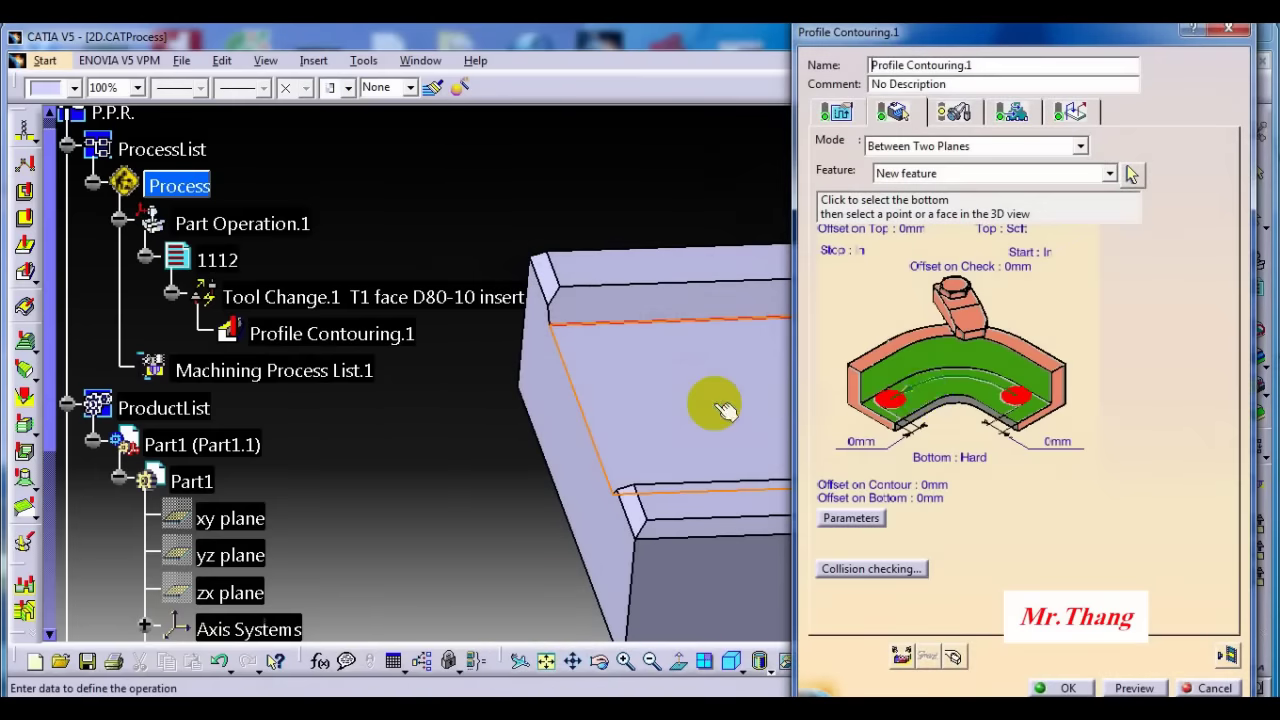
- Select the block's upper face behind the groove as the top plane of the contouring operation
{"action": "left_click", "coordinate": [1020, 355]}
{"action": "left_click", "coordinate": [760, 275]}
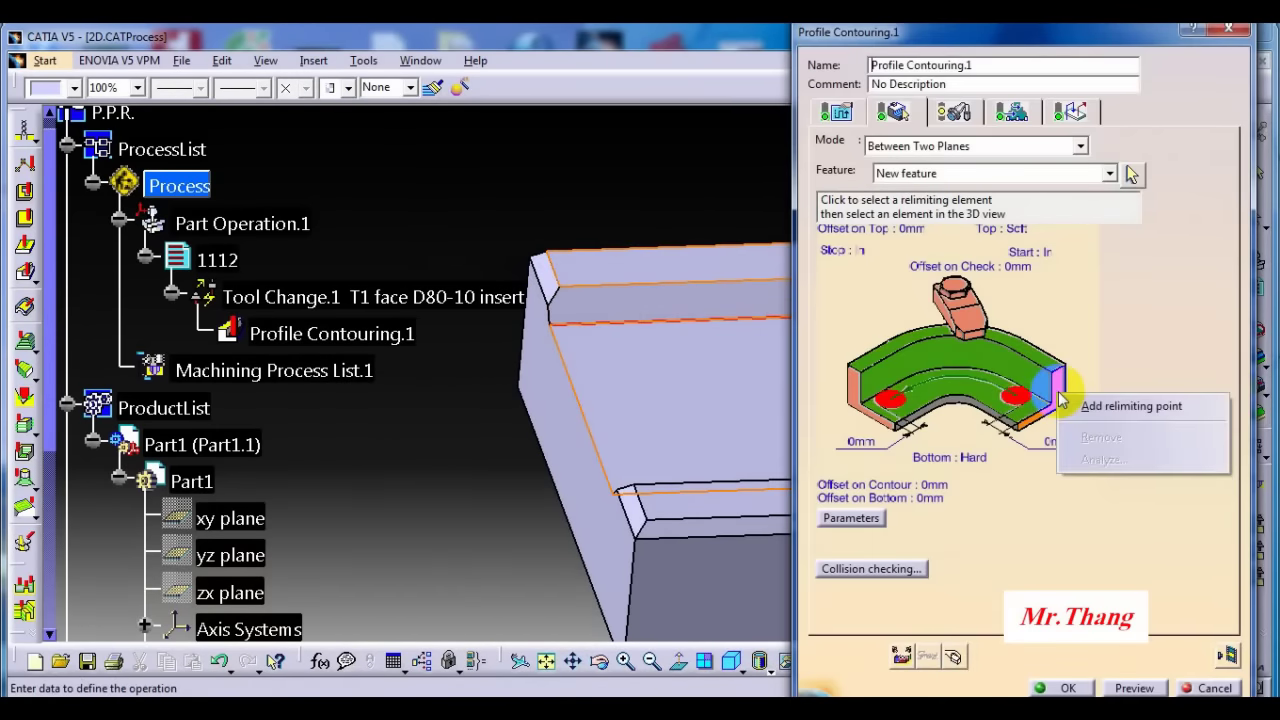
- Define the two relimiting elements at the opposite ends of the groove floor's far long guide edge
{"action": "left_click", "coordinate": [1058, 400]}
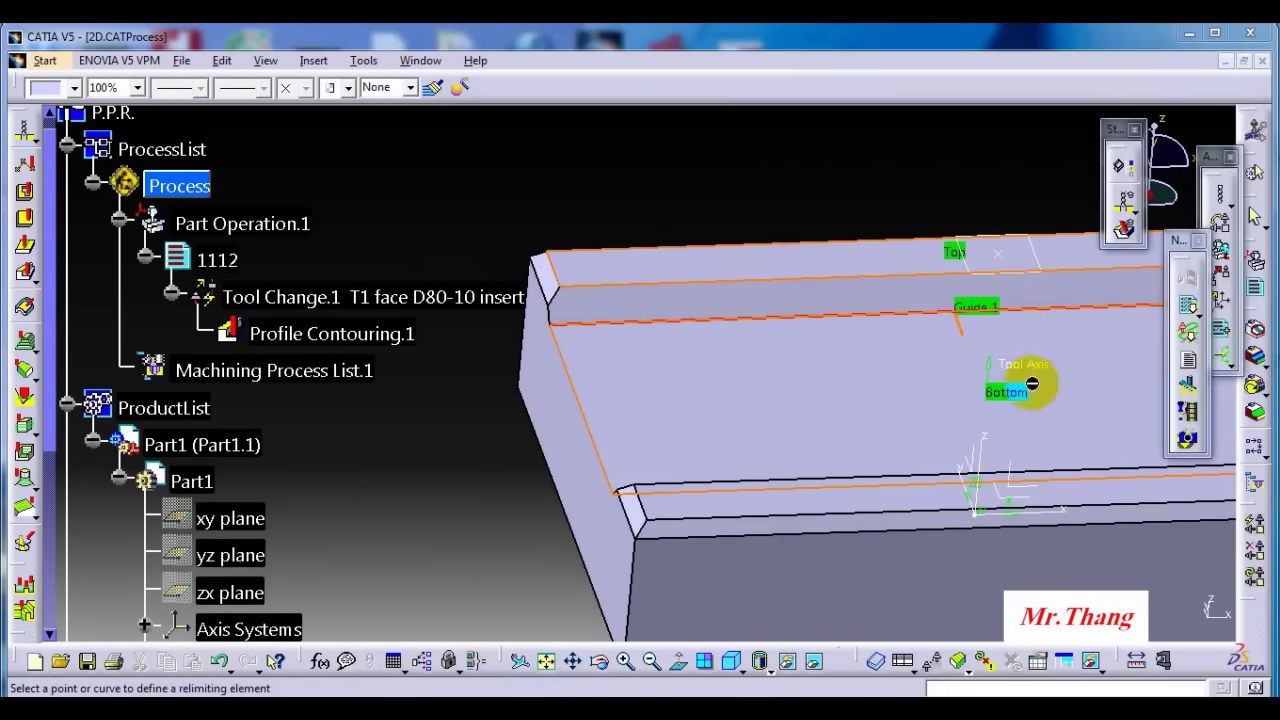
{"action": "left_click", "coordinate": [557, 316]}
{"action": "left_click", "coordinate": [806, 183]}
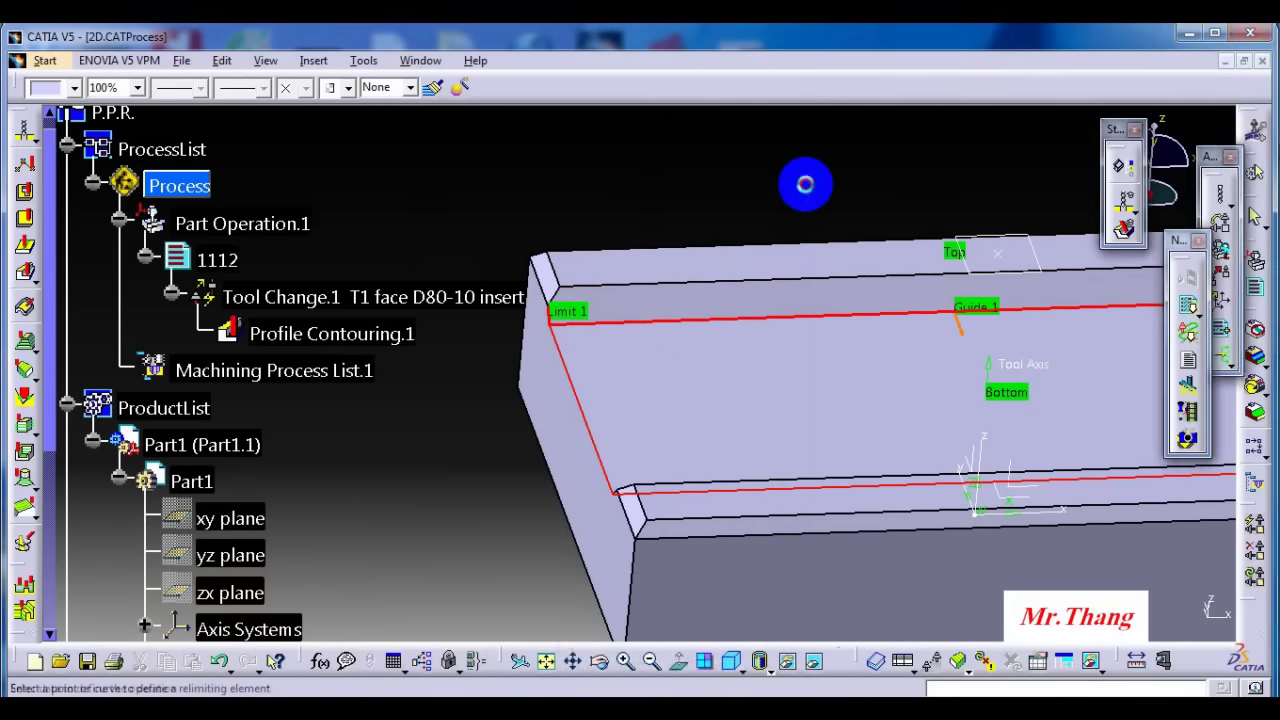
{"action": "left_click", "coordinate": [852, 396]}
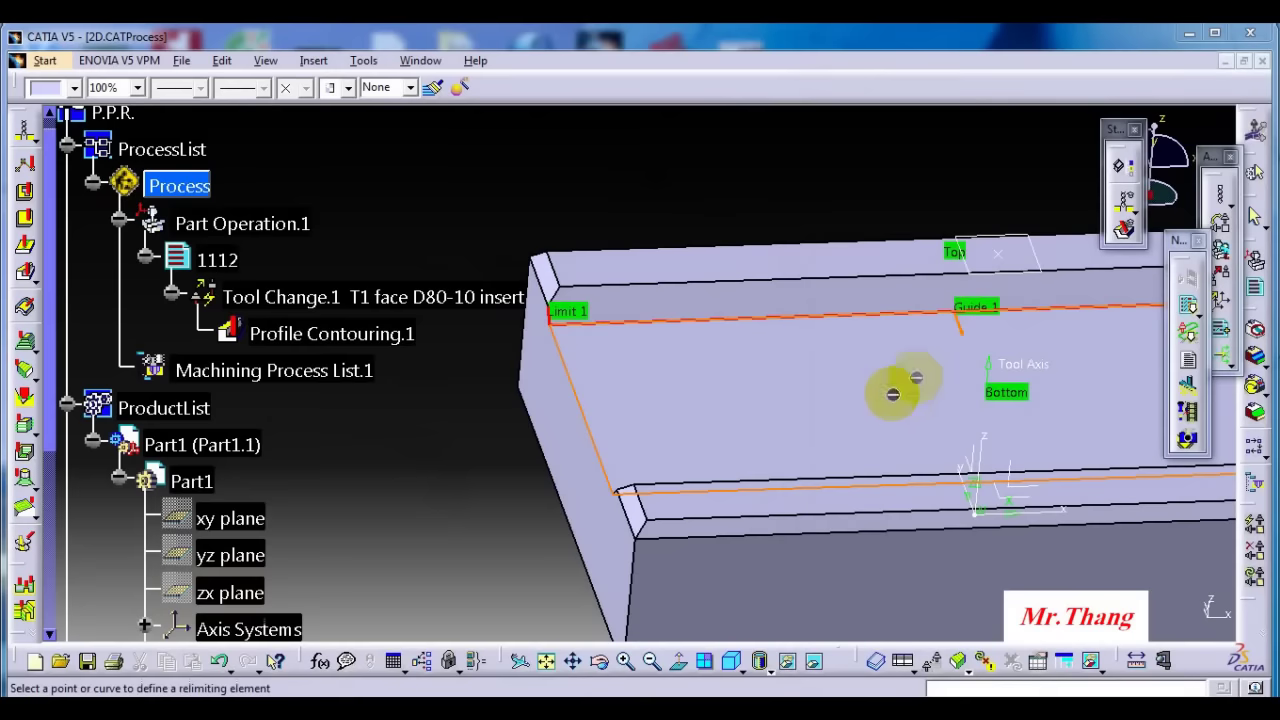
{"action": "middle_click_drag", "start_coordinate": [912, 380], "coordinate": [474, 431]}
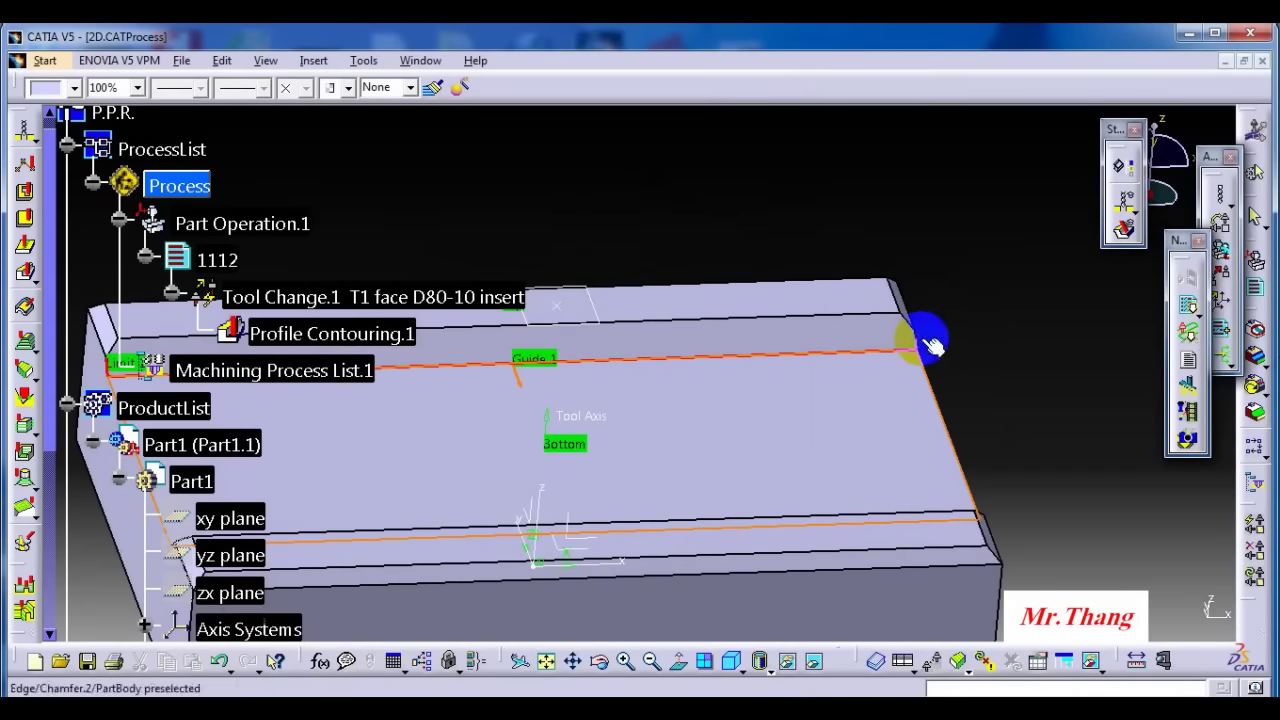
{"action": "left_click", "coordinate": [930, 345]}
{"action": "left_click", "coordinate": [991, 351]}
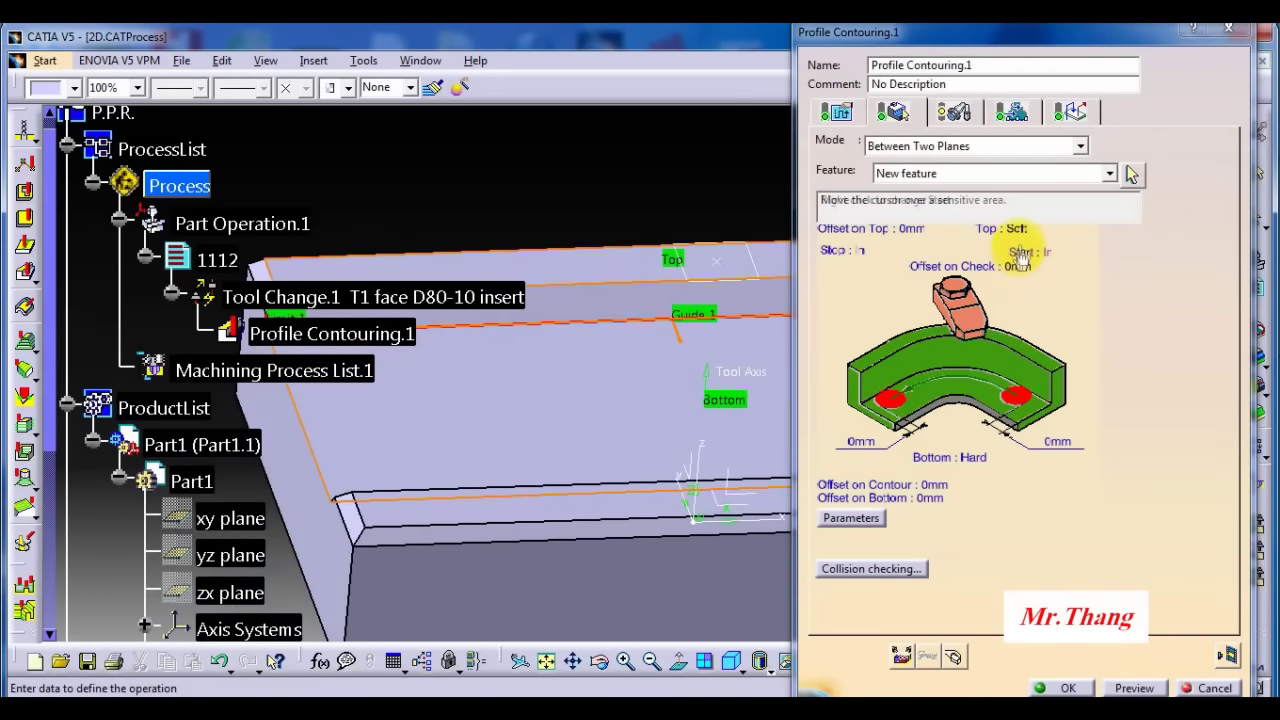
- Set both the Start and Stop conditions of the contour to Out
{"action": "right_click", "coordinate": [1030, 256]}
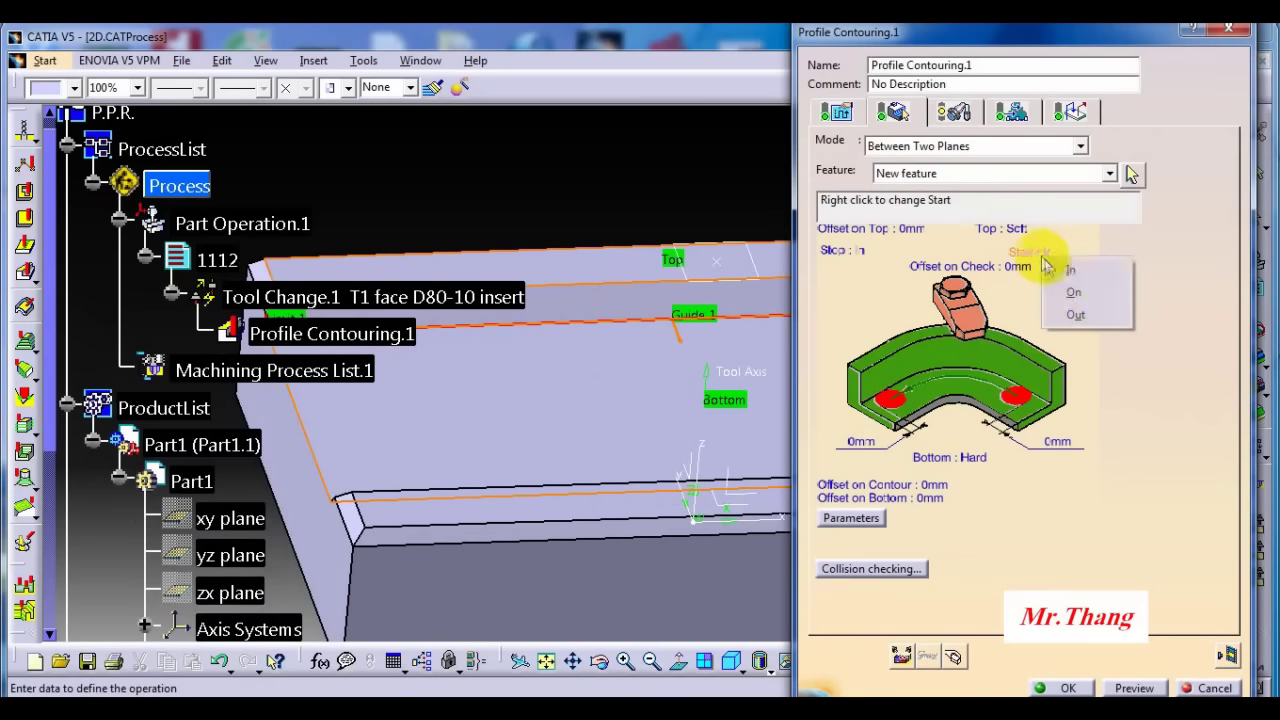
{"action": "left_click", "coordinate": [1070, 316]}
{"action": "right_click", "coordinate": [846, 253]}
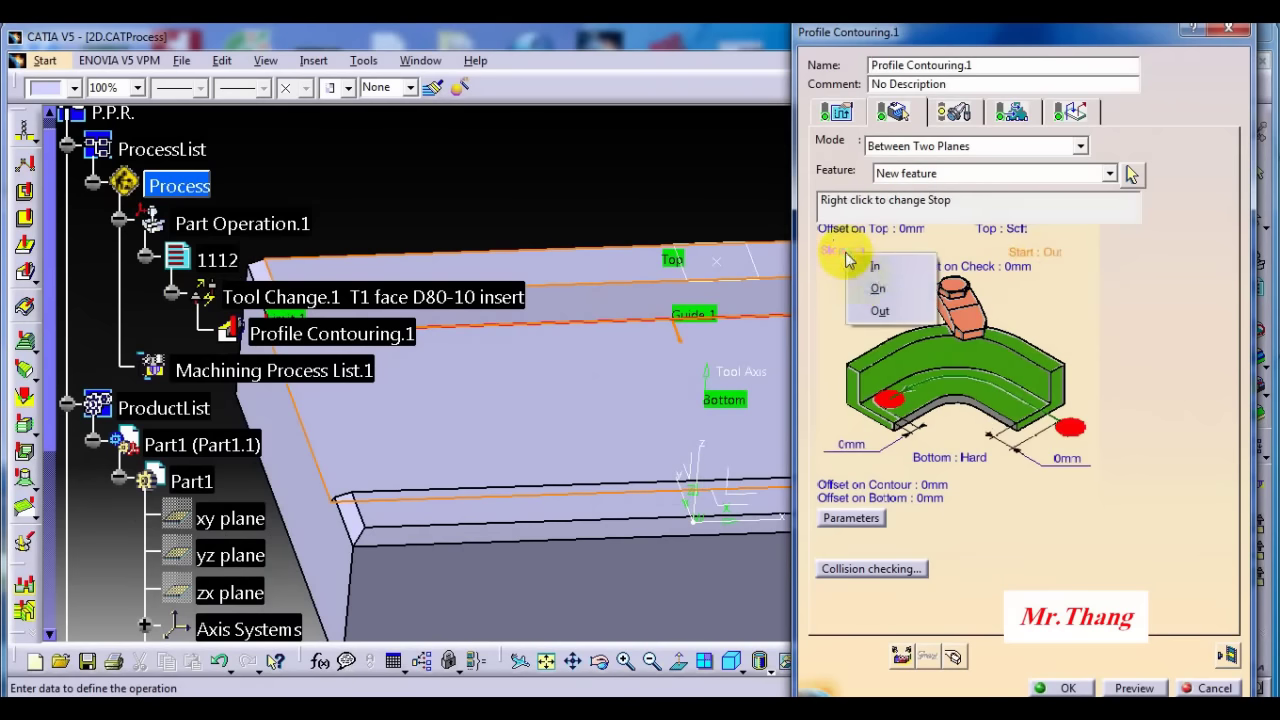
{"action": "left_click", "coordinate": [881, 313]}
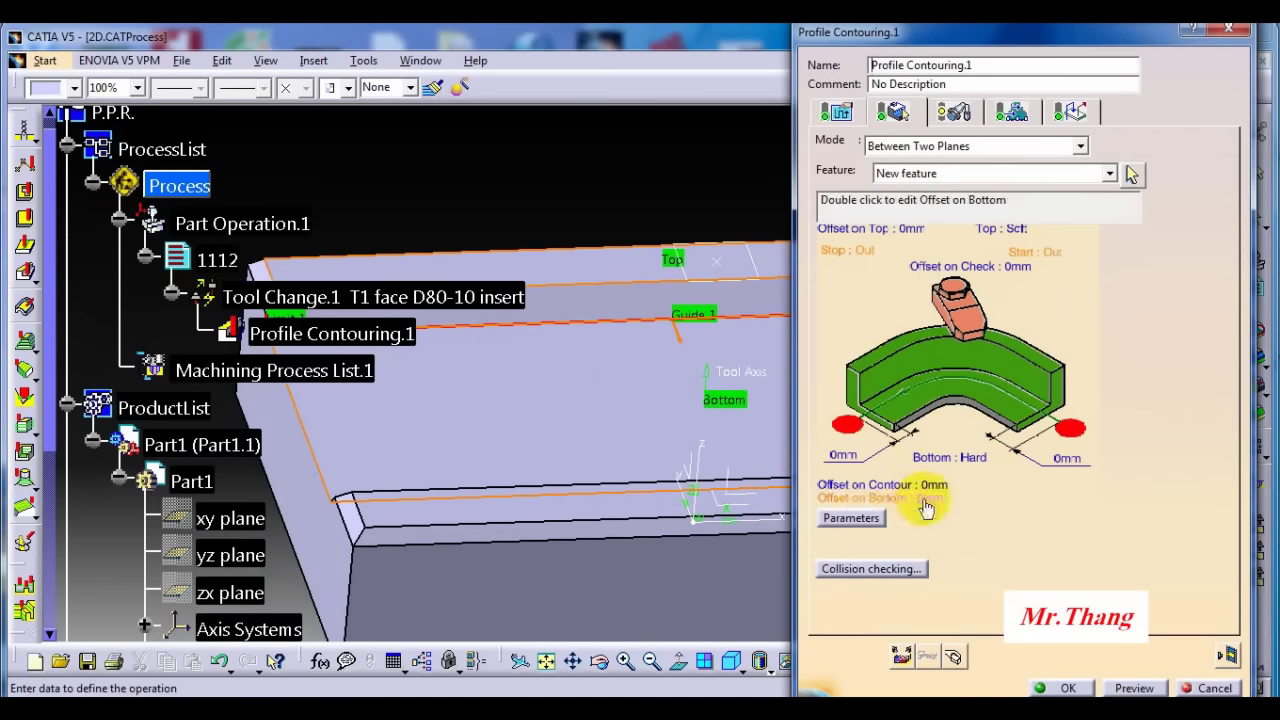
- Set the machining tolerance and the fixture accuracy to 0.01 mm, and open the stepover settings
{"action": "middle_click_drag", "start_coordinate": [700, 467], "coordinate": [714, 425]}
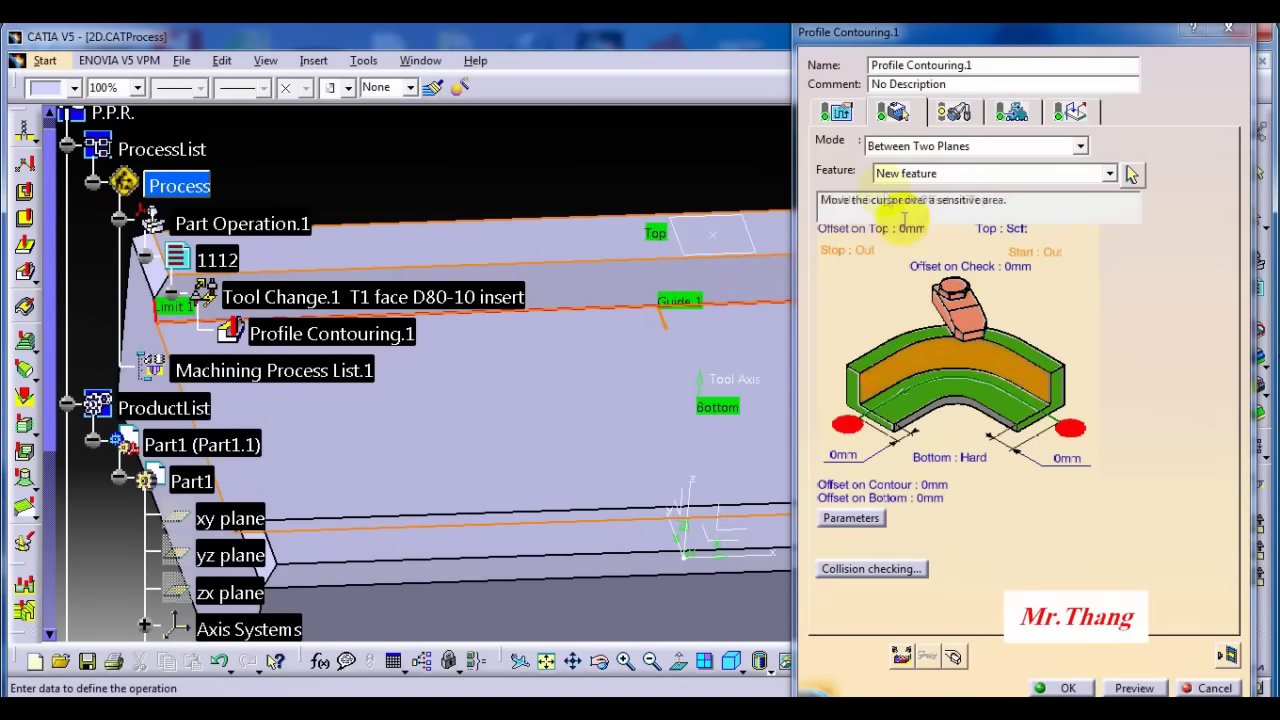
{"action": "left_click", "coordinate": [891, 113]}
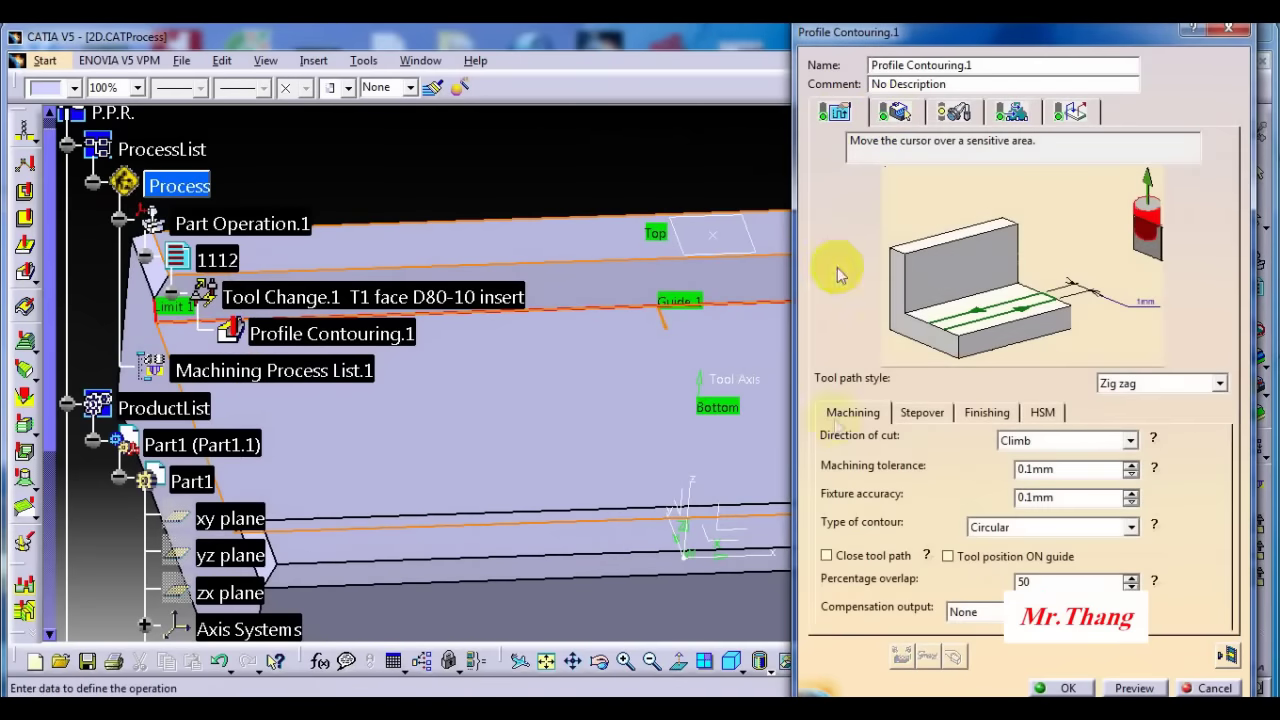
{"action": "left_click_drag", "start_coordinate": [1073, 470], "coordinate": [975, 464]}
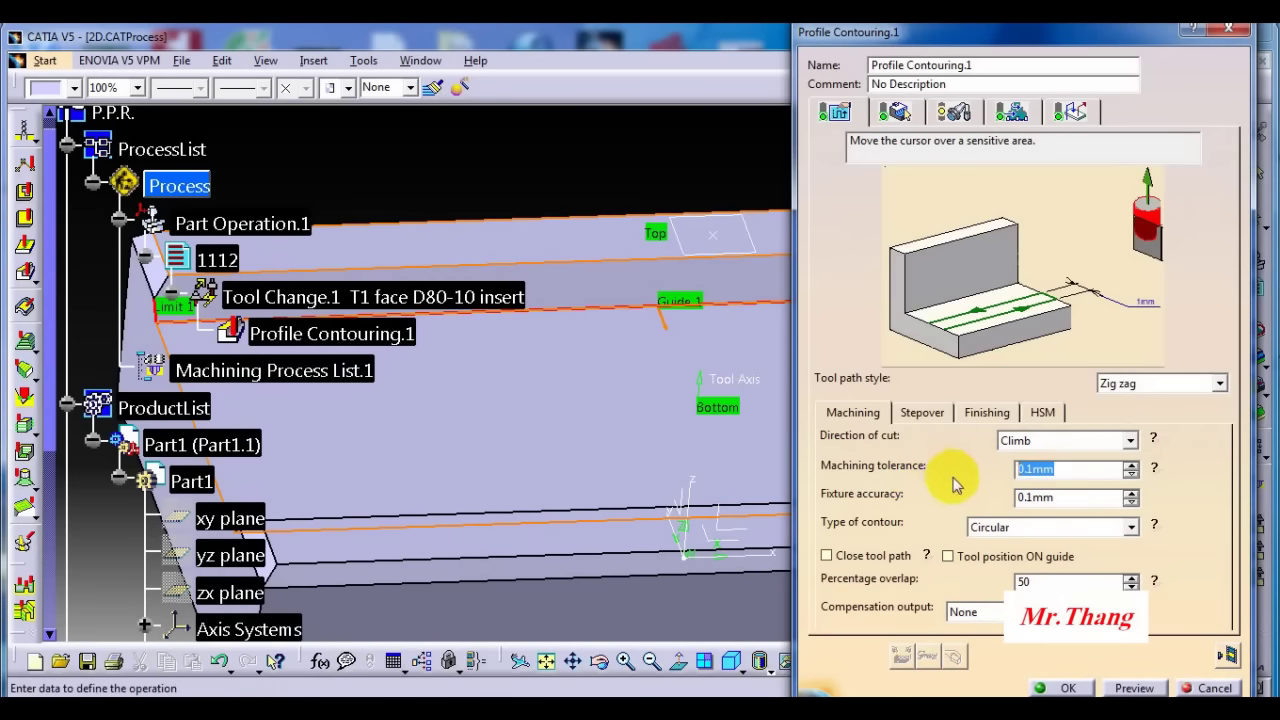
{"action": "type", "text": "0.01"}
{"action": "key", "text": "Tab"}
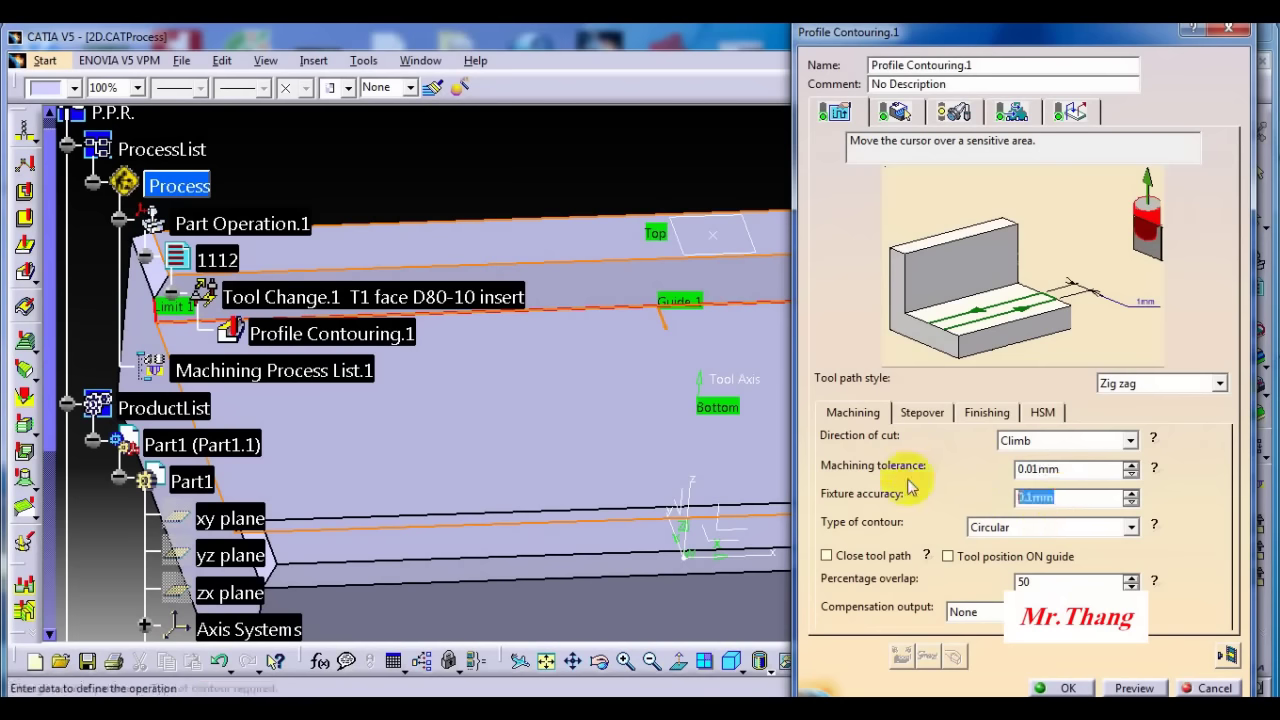
{"action": "type", "text": "0.01"}
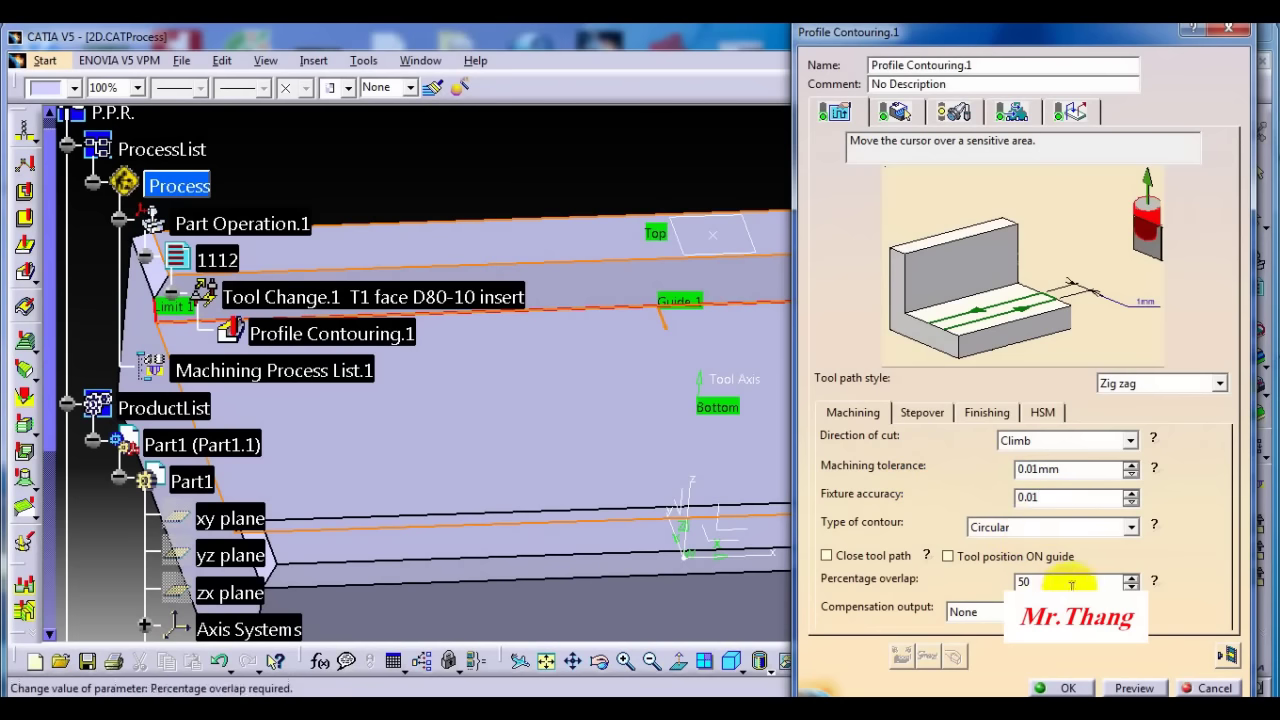
{"action": "left_click", "coordinate": [930, 412]}
{"action": "key", "text": "Tab"}
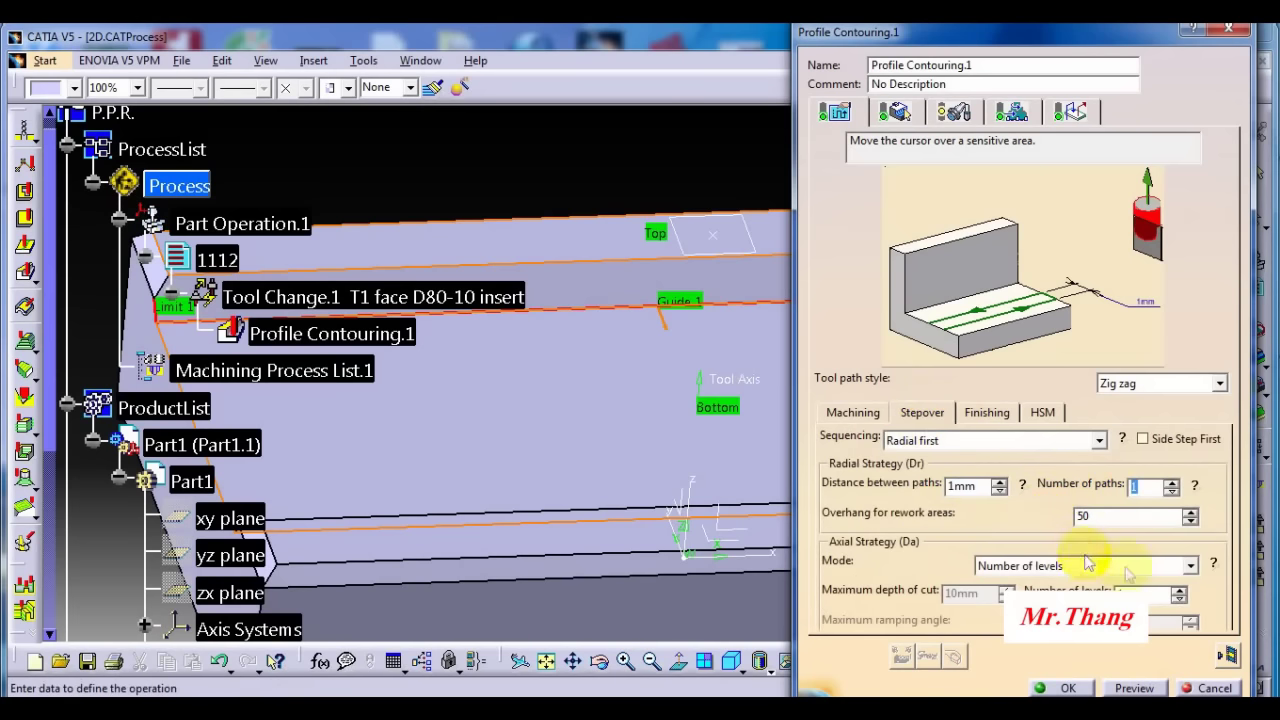
- Remove the current guide and both relimiting elements from the contouring geometry
{"action": "middle_click_drag", "start_coordinate": [607, 516], "coordinate": [475, 590]}
{"action": "middle_click_drag", "start_coordinate": [706, 440], "coordinate": [620, 343]}
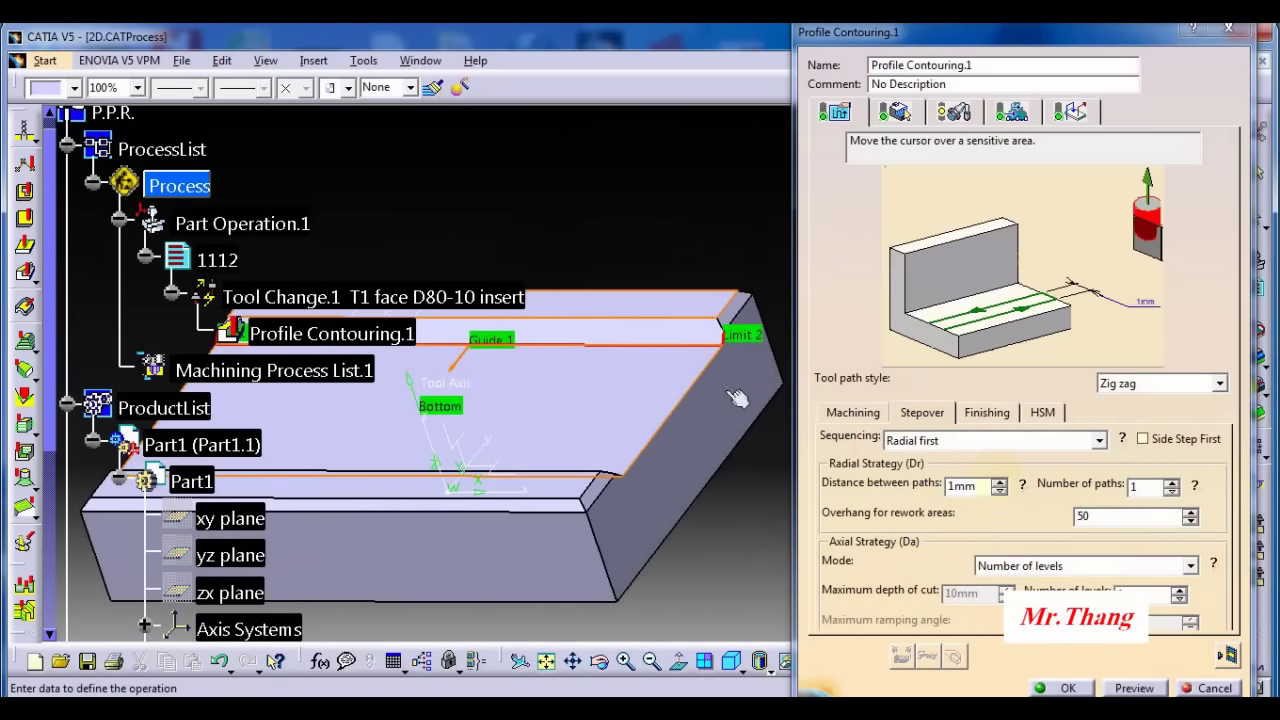
{"action": "left_click", "coordinate": [895, 111]}
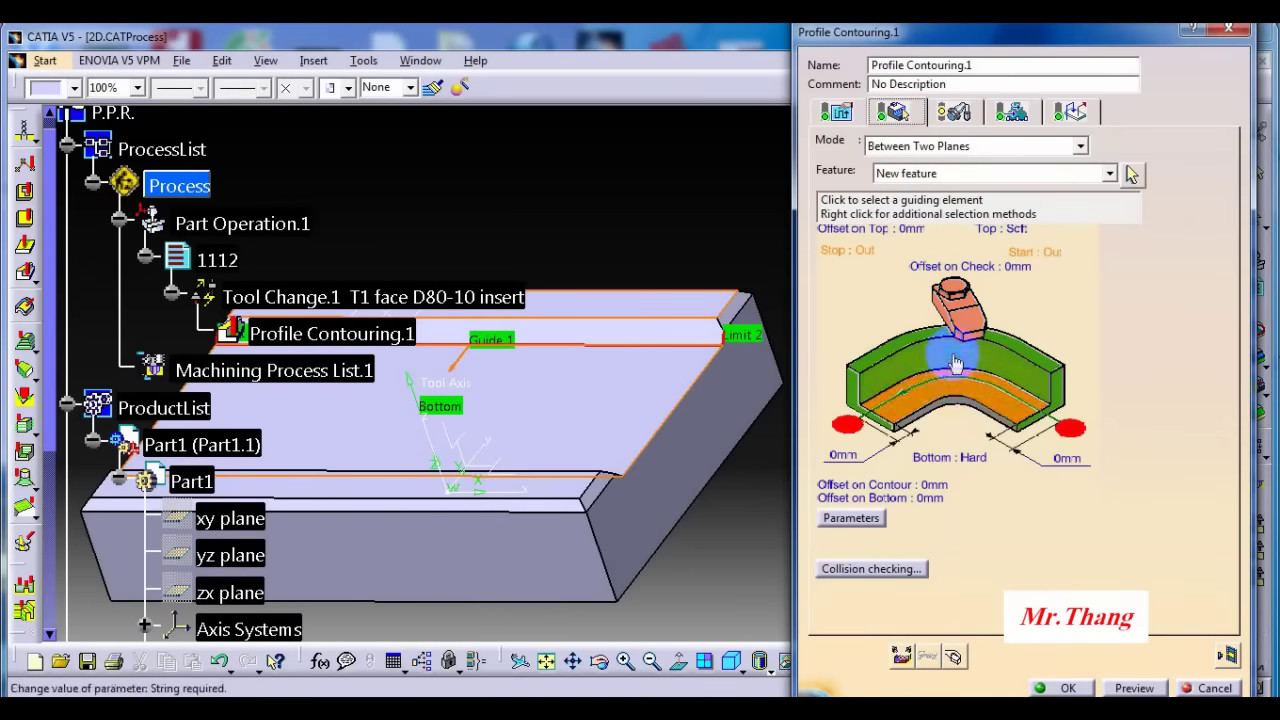
{"action": "right_click", "coordinate": [980, 376]}
{"action": "left_click", "coordinate": [1006, 443]}
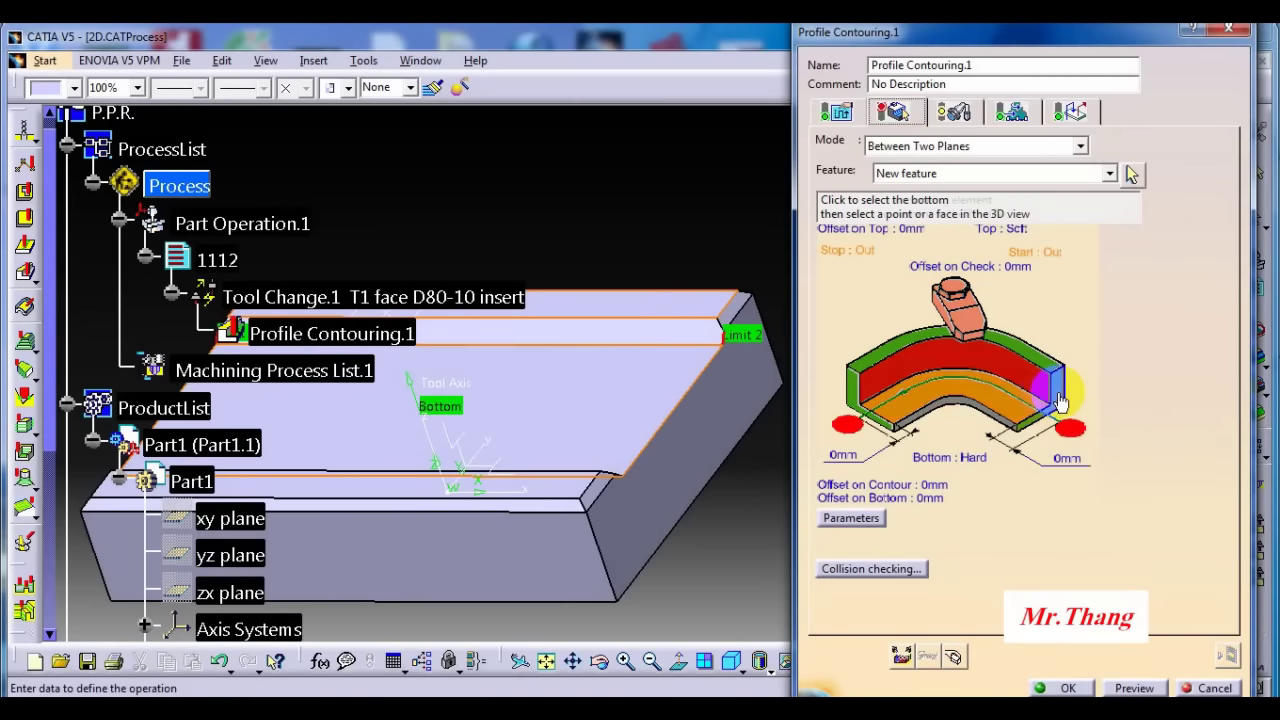
{"action": "right_click", "coordinate": [1062, 400]}
{"action": "left_click", "coordinate": [1103, 437]}
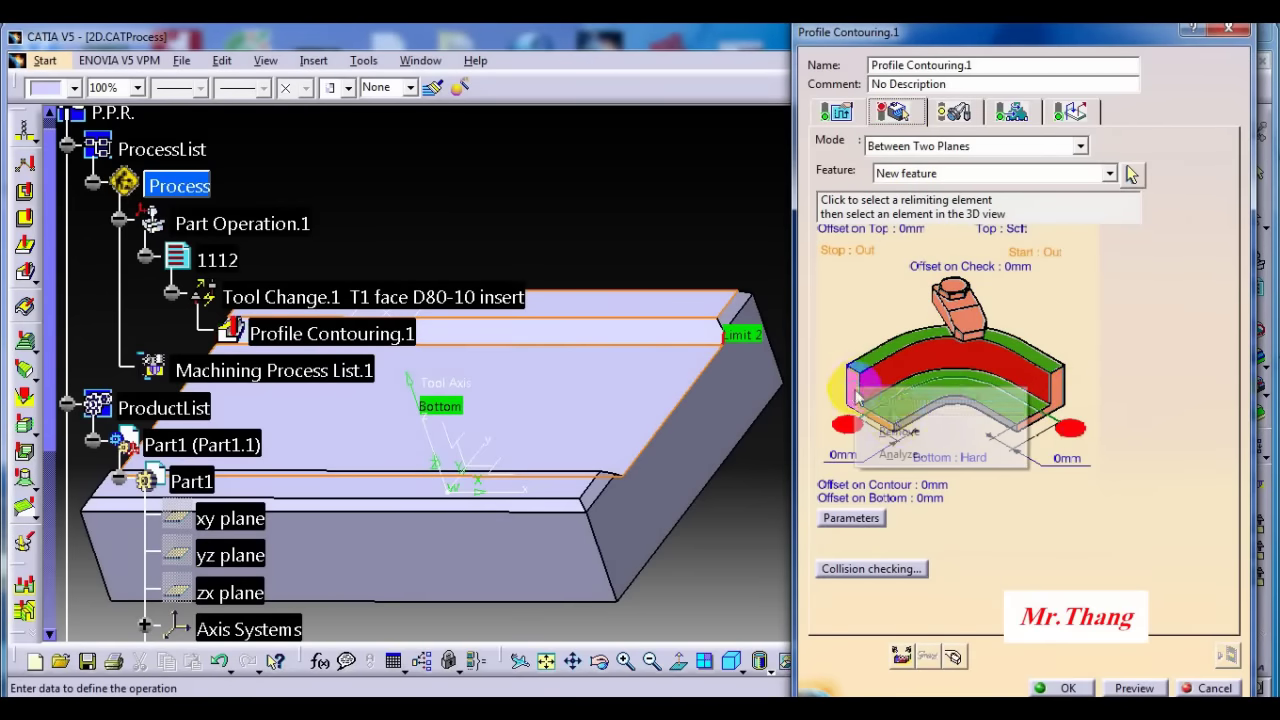
{"action": "right_click", "coordinate": [858, 397]}
{"action": "left_click", "coordinate": [897, 430]}
- Define a U-shaped guide from the groove floor's far long edge, short edge at the +X end and near long edge
{"action": "left_click", "coordinate": [932, 285]}
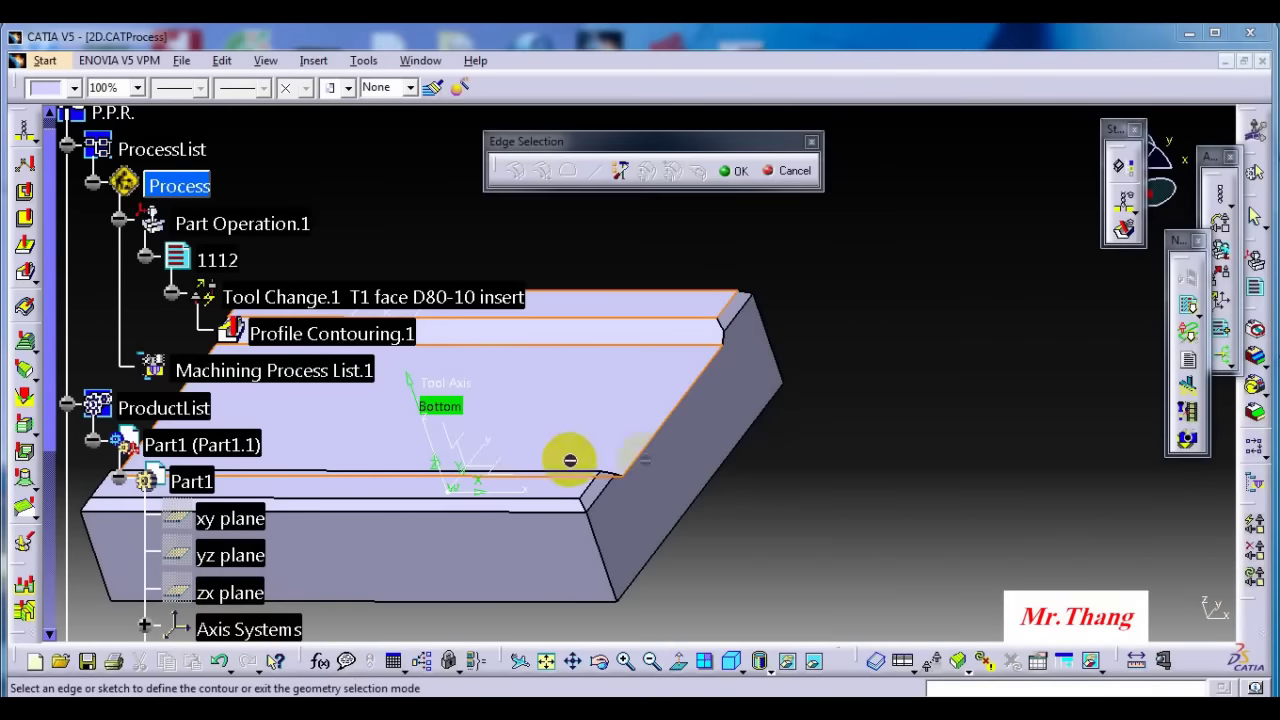
{"action": "middle_click_drag", "start_coordinate": [571, 457], "coordinate": [694, 436]}
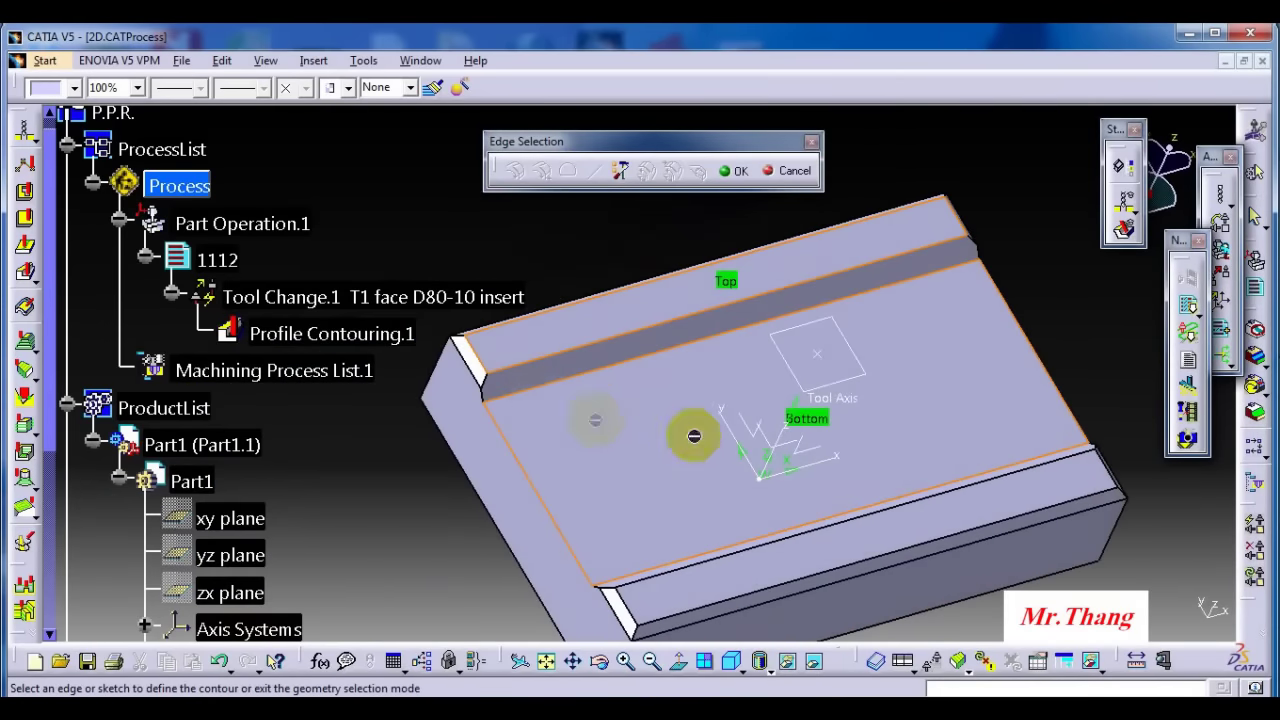
{"action": "left_click", "coordinate": [537, 393]}
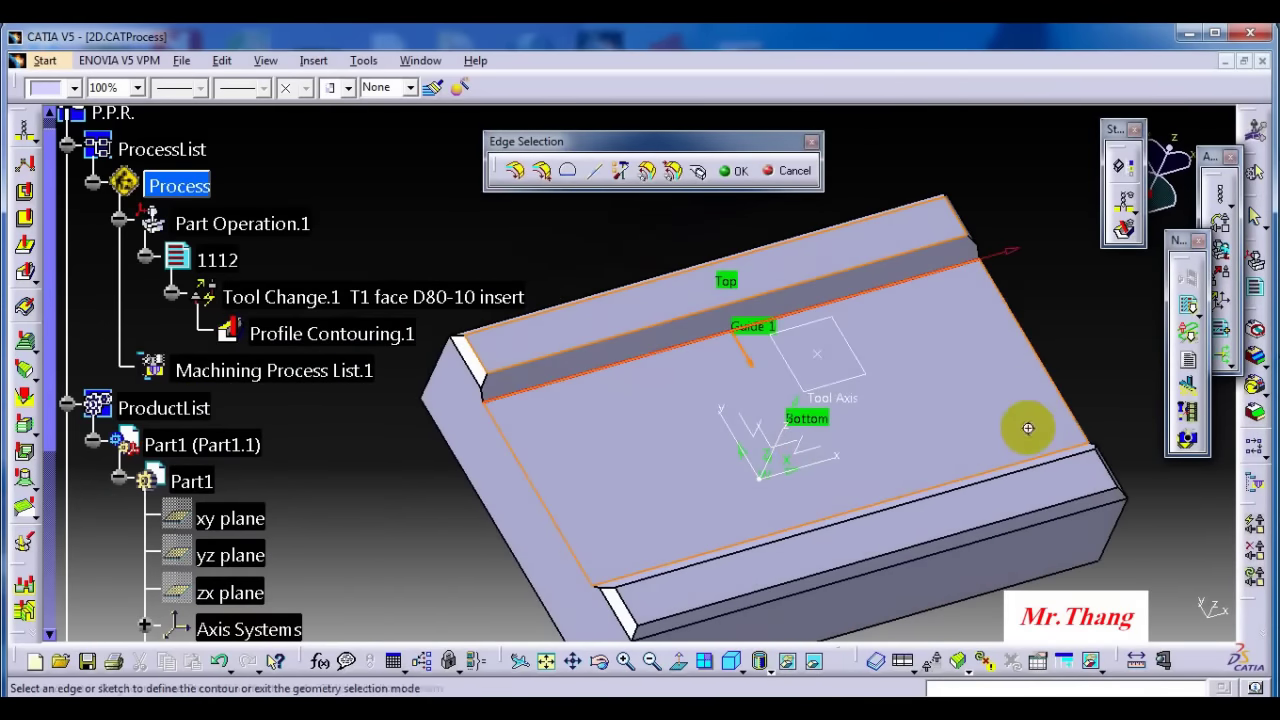
{"action": "middle_click_drag", "start_coordinate": [1023, 429], "coordinate": [709, 429]}
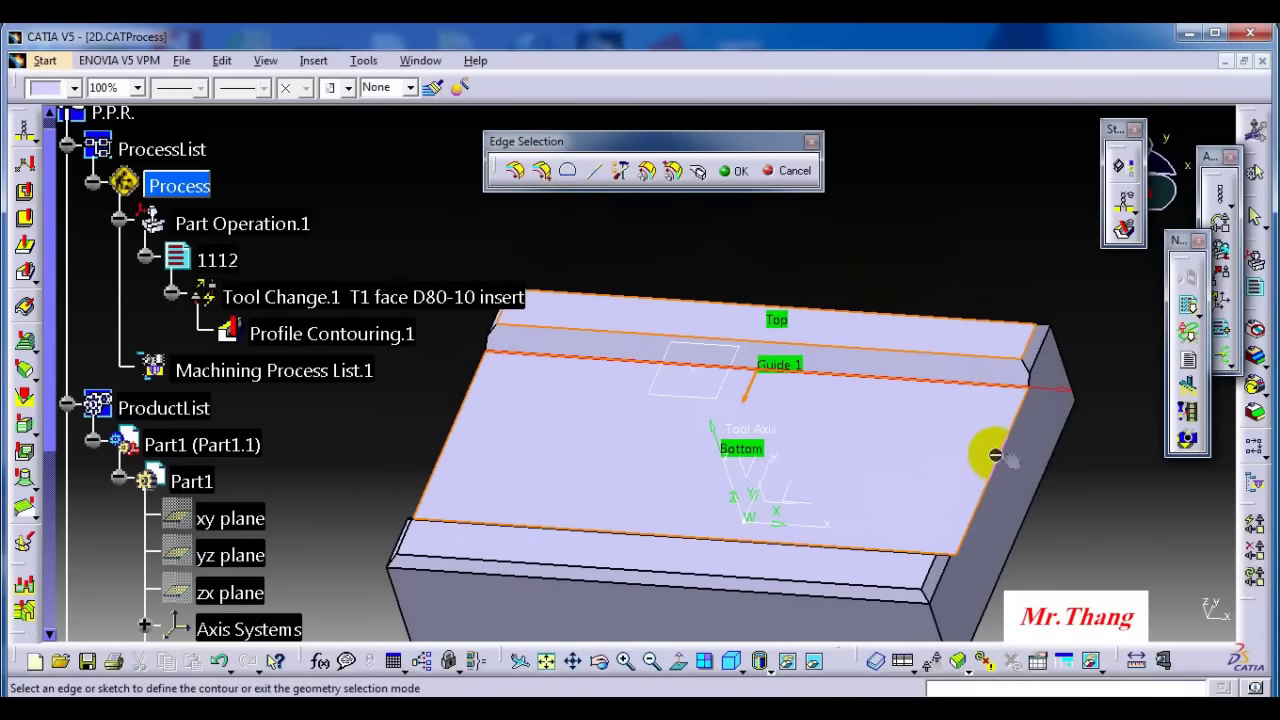
{"action": "middle_click_drag", "start_coordinate": [846, 503], "coordinate": [642, 575]}
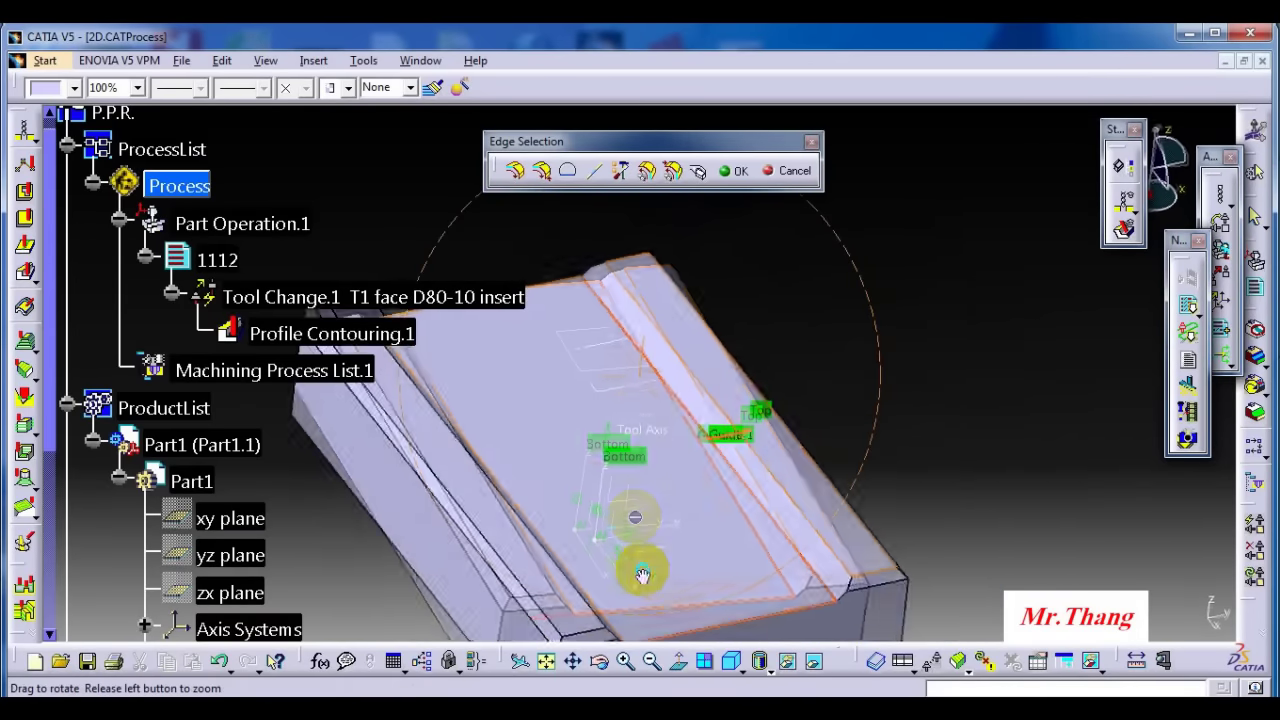
{"action": "middle_click_drag", "start_coordinate": [599, 479], "coordinate": [853, 510]}
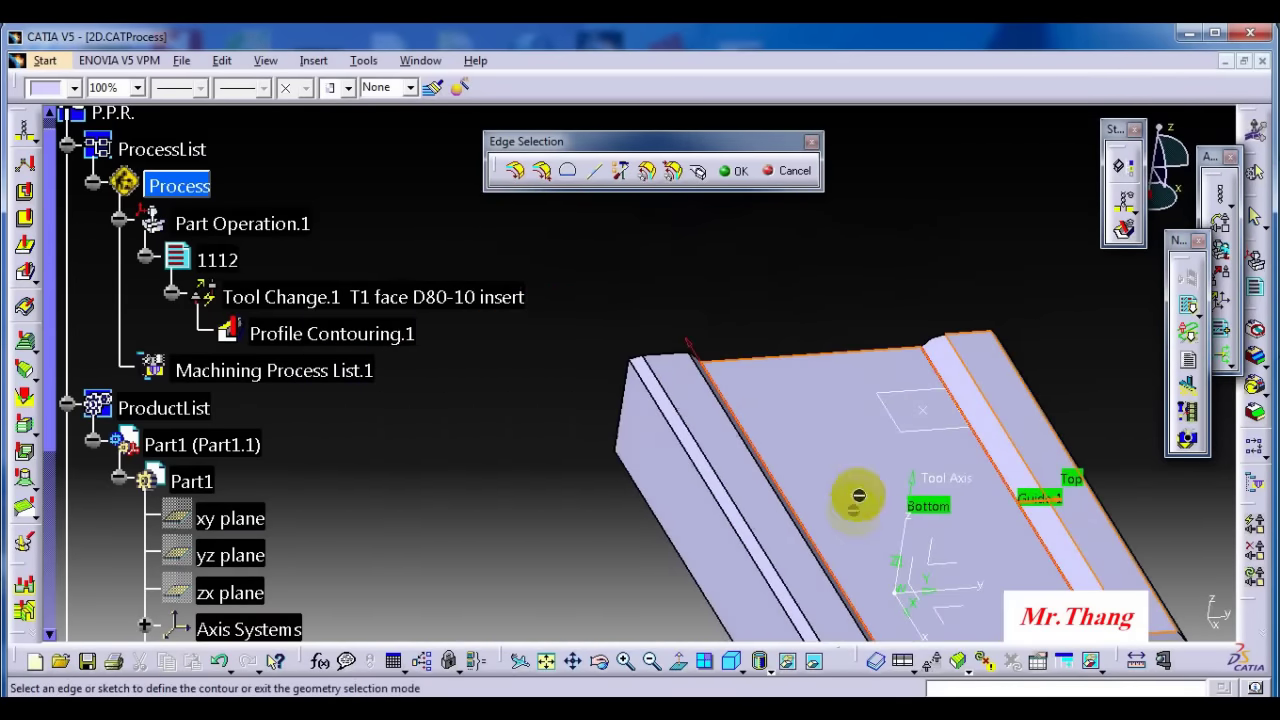
{"action": "left_click", "coordinate": [730, 170]}
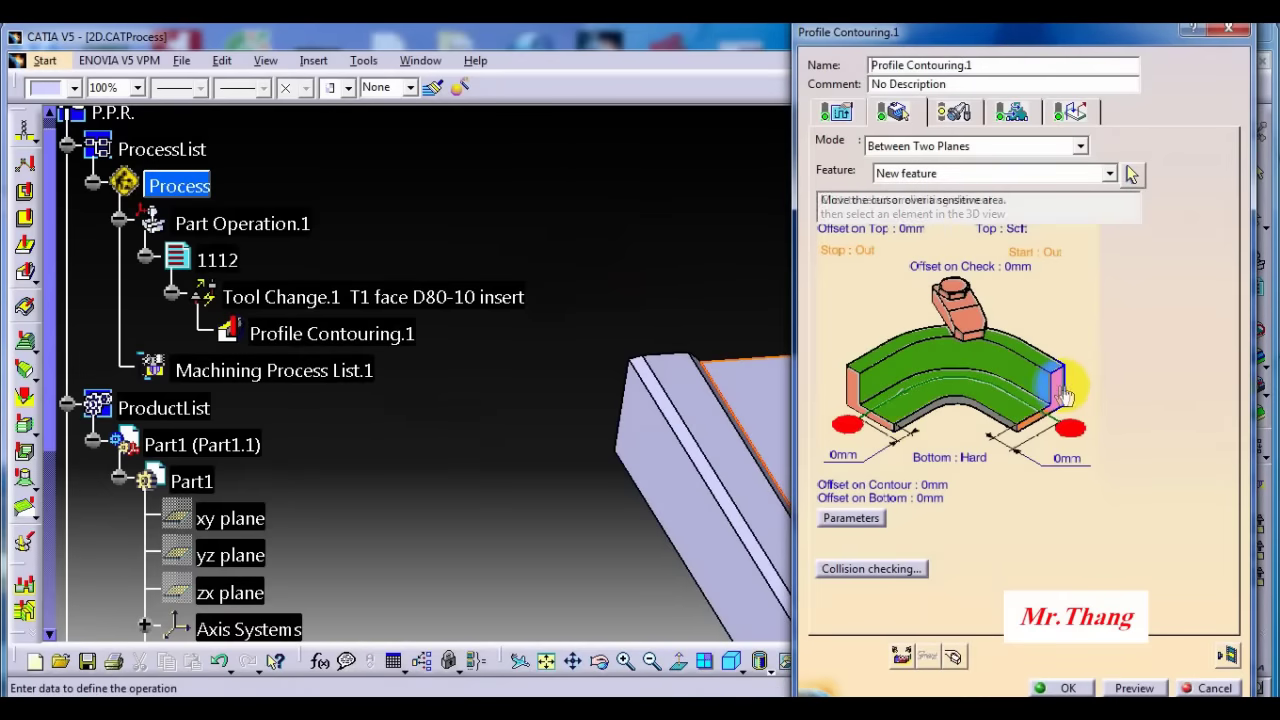
- Relimit the U-shaped guide at the -X ends of the far and near long edges
{"action": "left_click", "coordinate": [1066, 397]}
{"action": "left_click", "coordinate": [930, 348]}
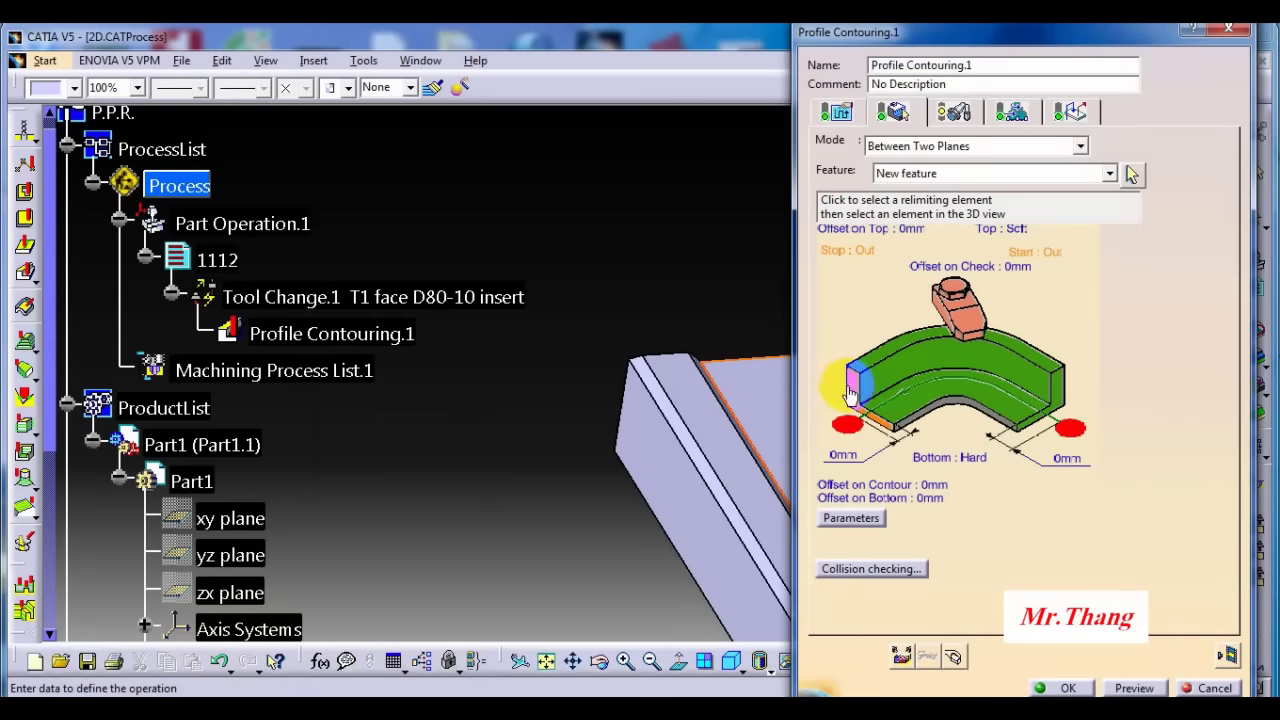
{"action": "left_click", "coordinate": [849, 395]}
{"action": "middle_click_drag", "start_coordinate": [843, 391], "coordinate": [743, 386]}
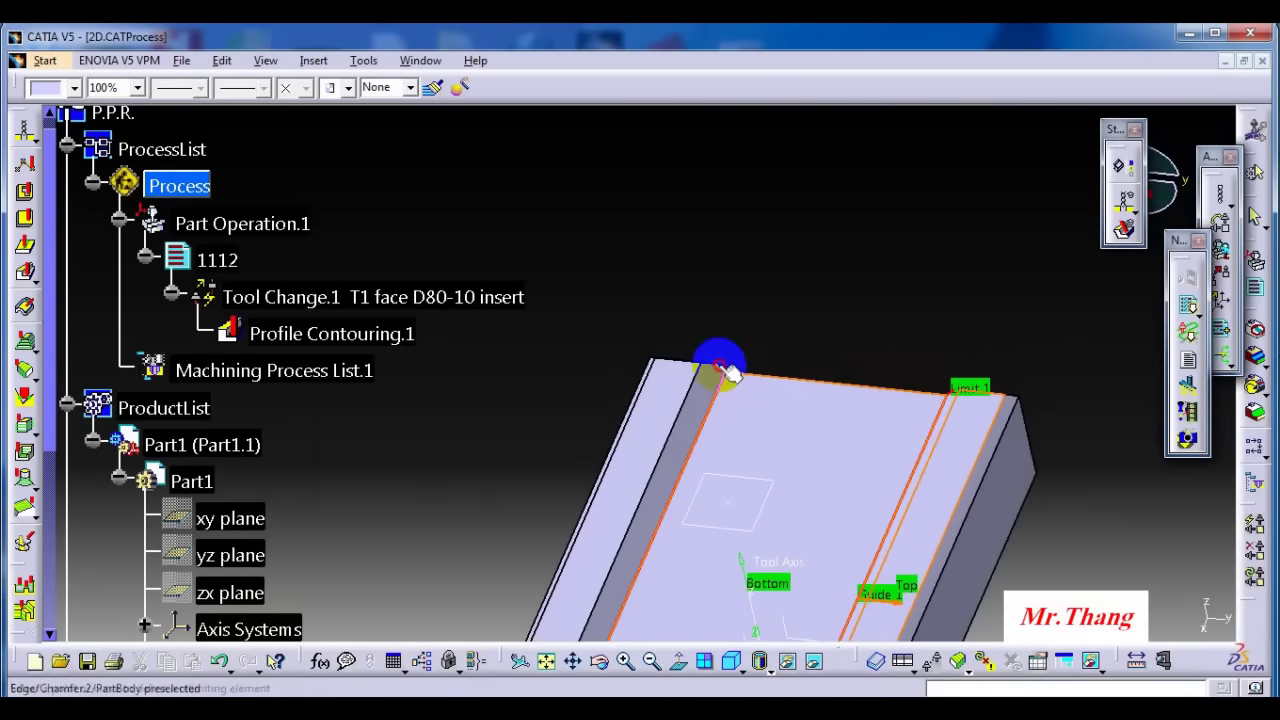
{"action": "left_click", "coordinate": [718, 365]}
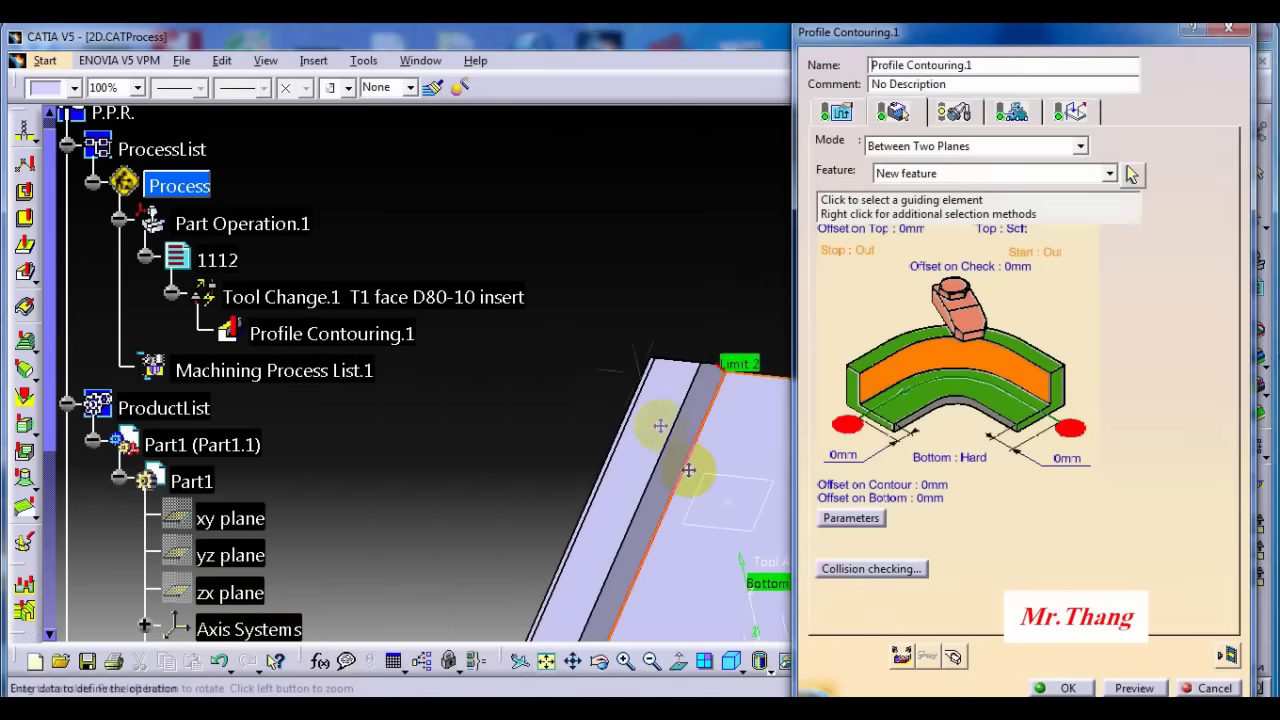
- Set the offsets on Limit 1 and Limit 2 to 50 mm each
{"action": "middle_click_drag", "start_coordinate": [689, 470], "coordinate": [774, 343]}
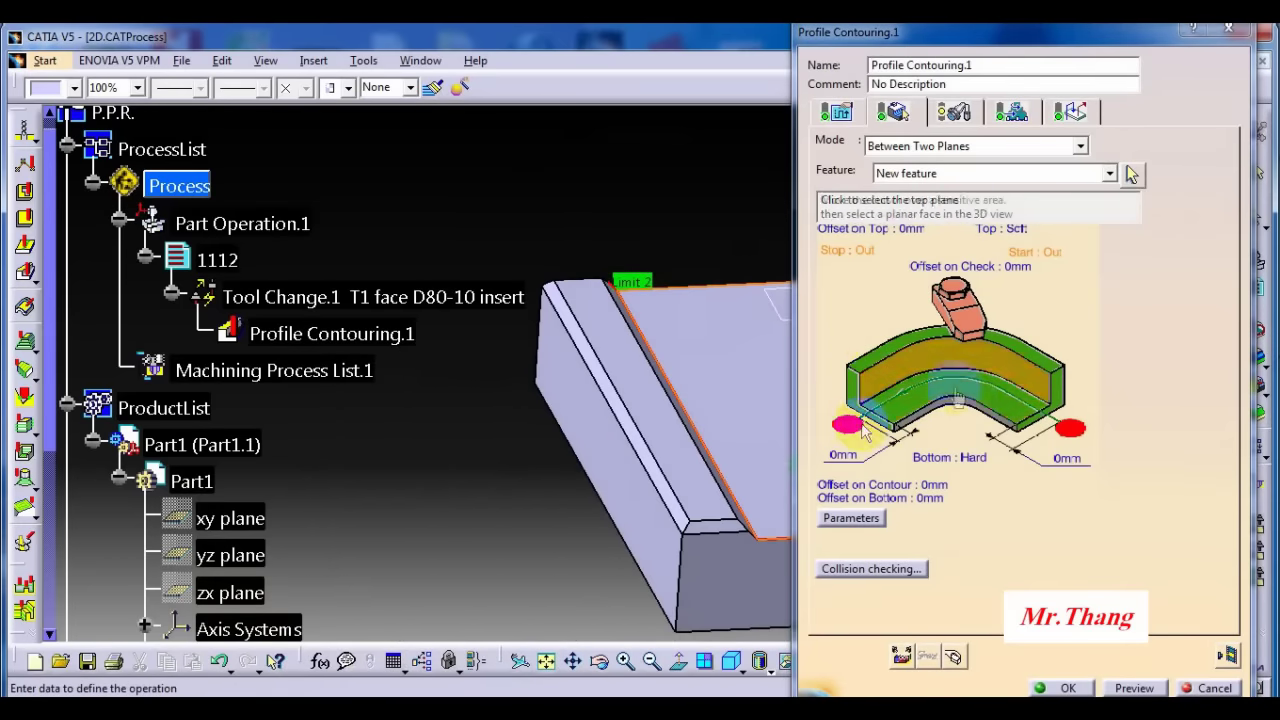
{"action": "double_click", "coordinate": [1069, 470]}
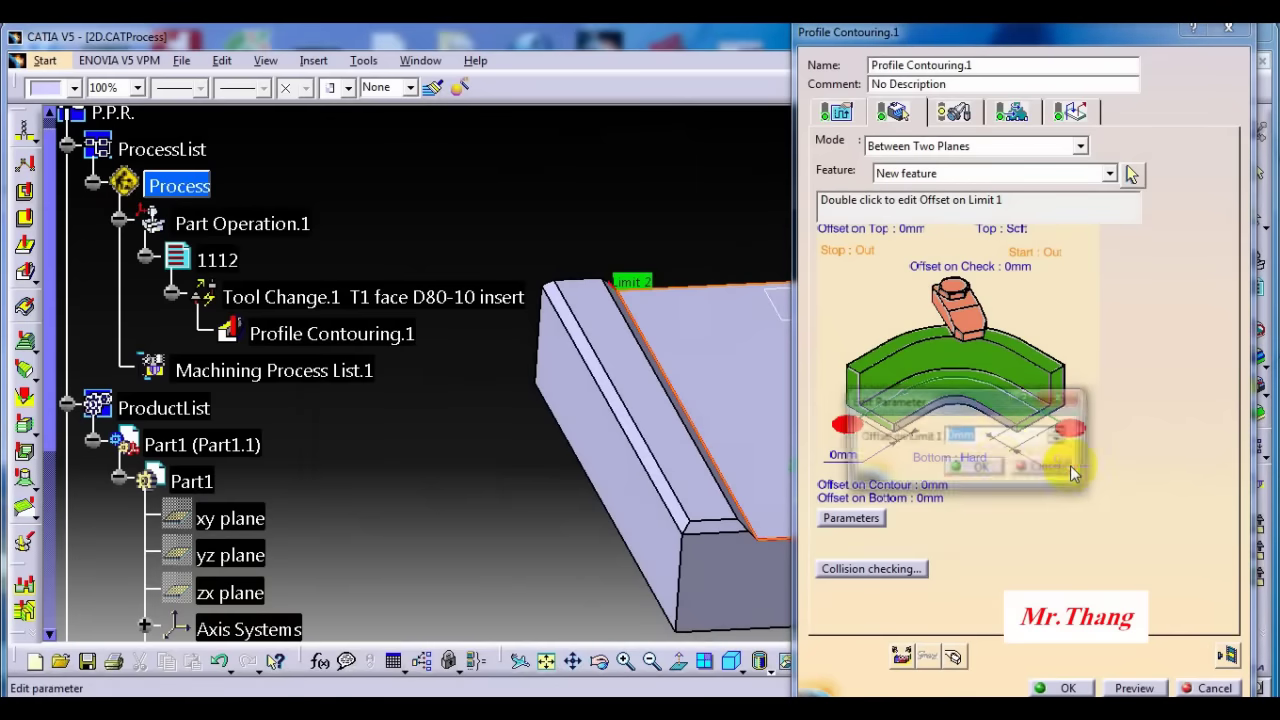
{"action": "left_click_drag", "start_coordinate": [916, 436], "coordinate": [853, 441]}
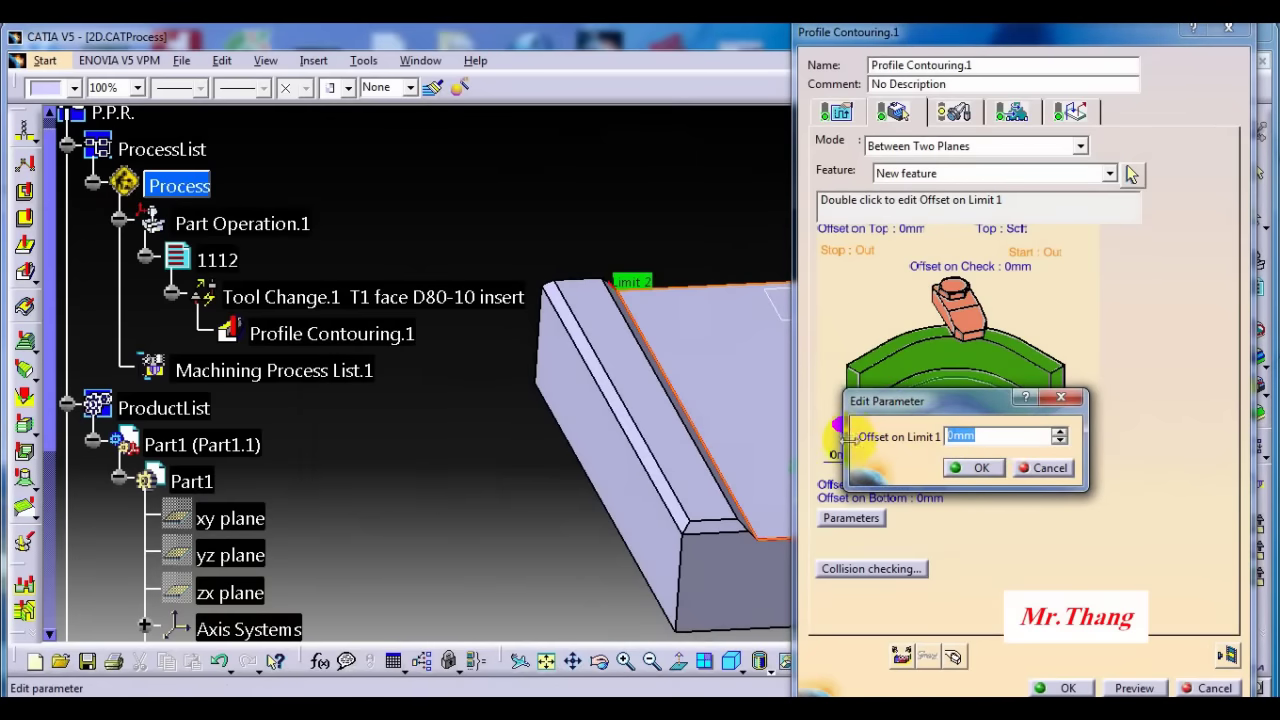
{"action": "left_click", "coordinate": [975, 468]}
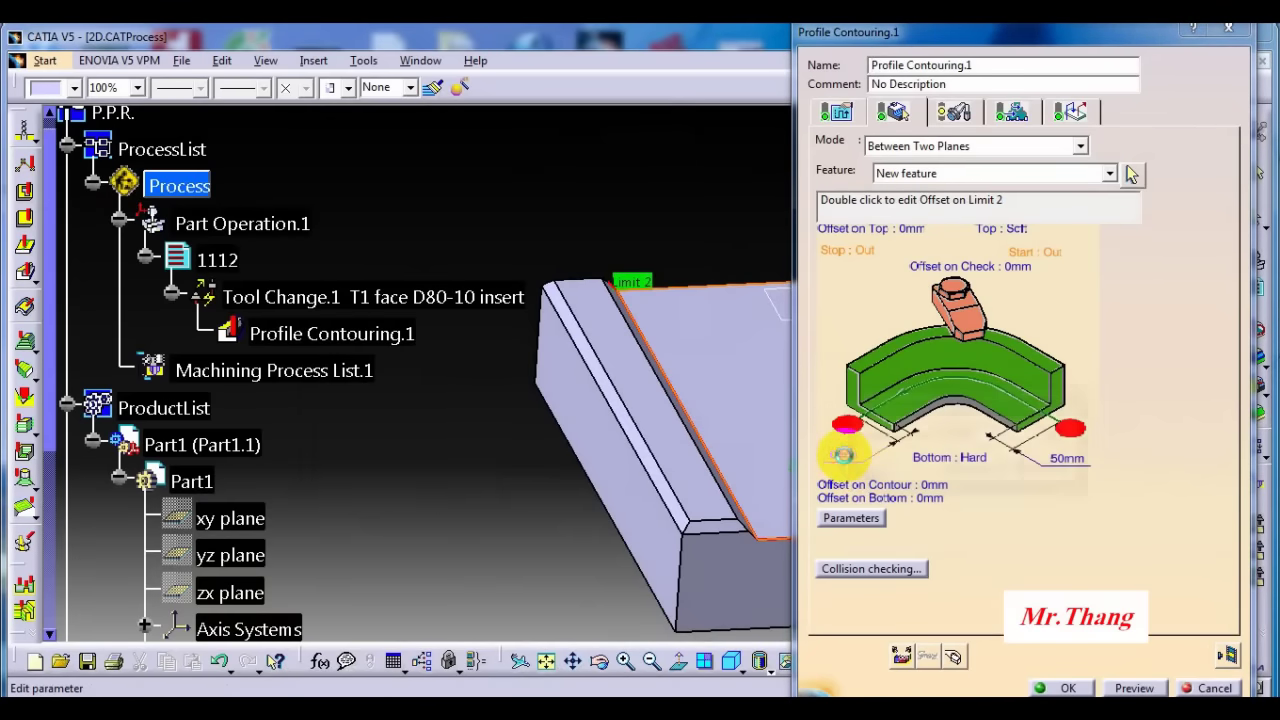
{"action": "double_click", "coordinate": [843, 452]}
{"action": "key", "text": "Return"}
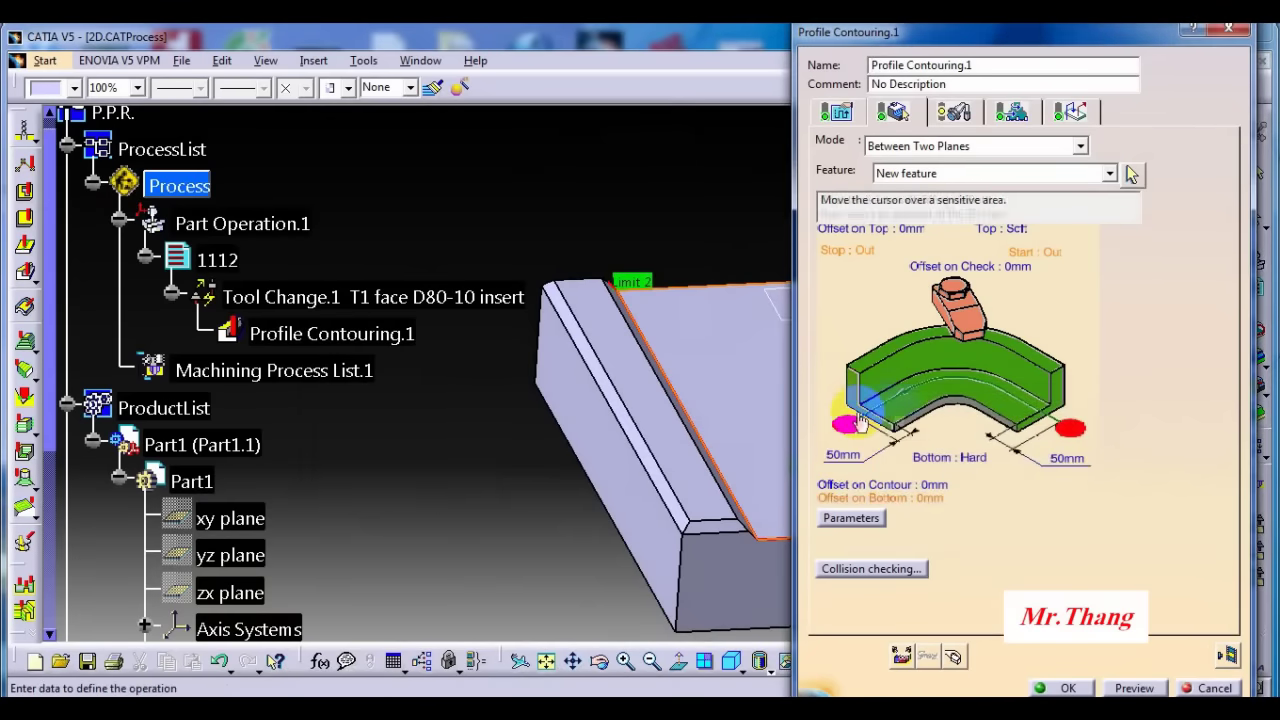
- Set the stepover's overhang for rework areas to 0 and the axial strategy to Maximum depth of cut at 1 mm
{"action": "left_click", "coordinate": [840, 112]}
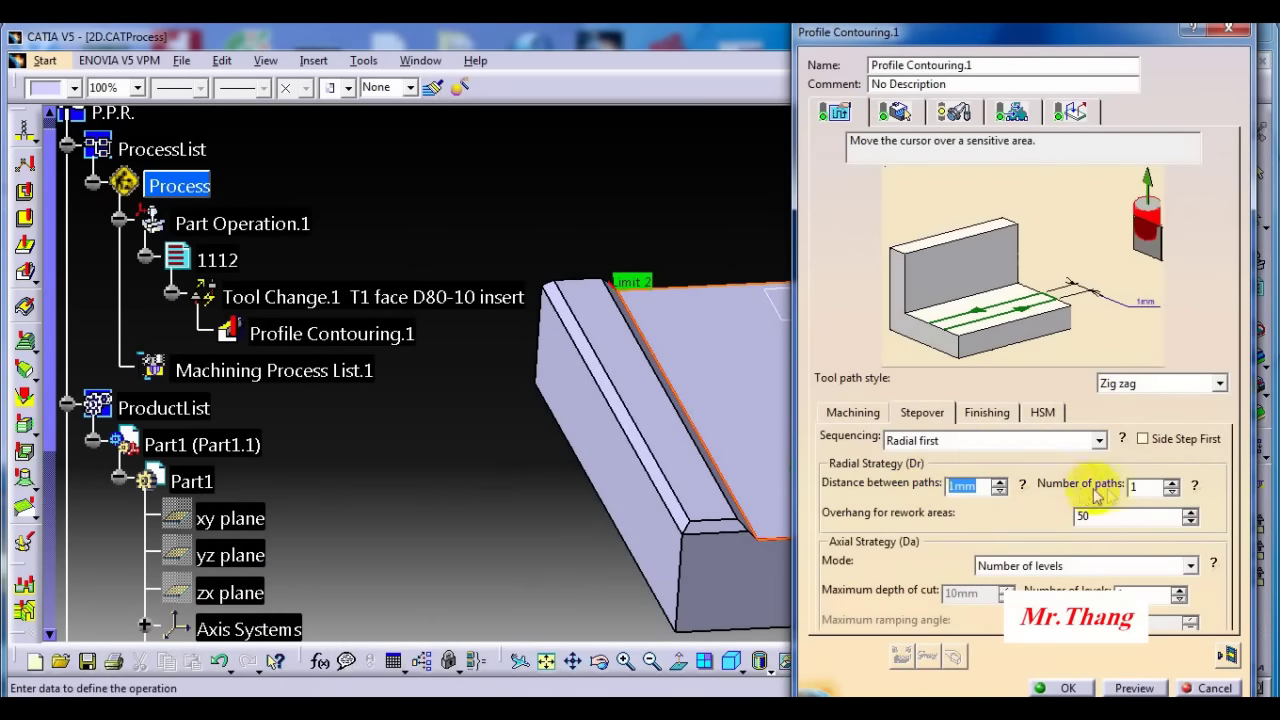
{"action": "key", "text": "Tab"}
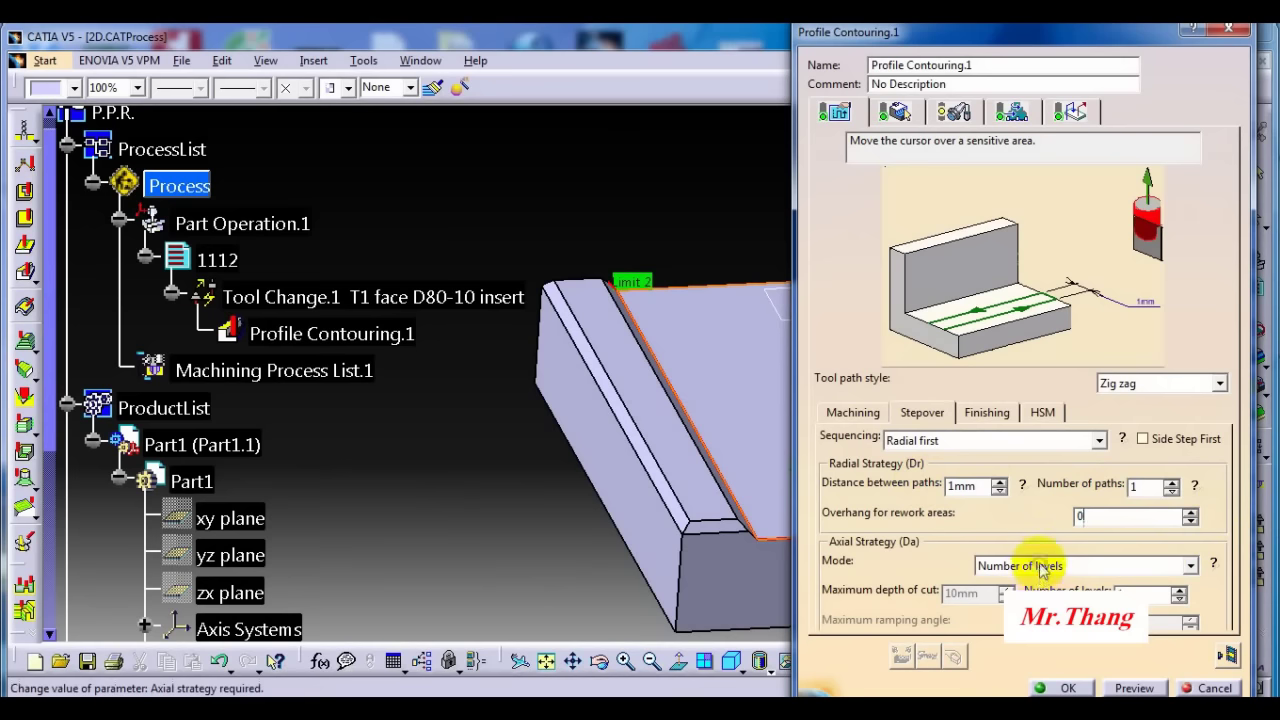
{"action": "left_click", "coordinate": [1043, 568]}
{"action": "left_click", "coordinate": [1035, 582]}
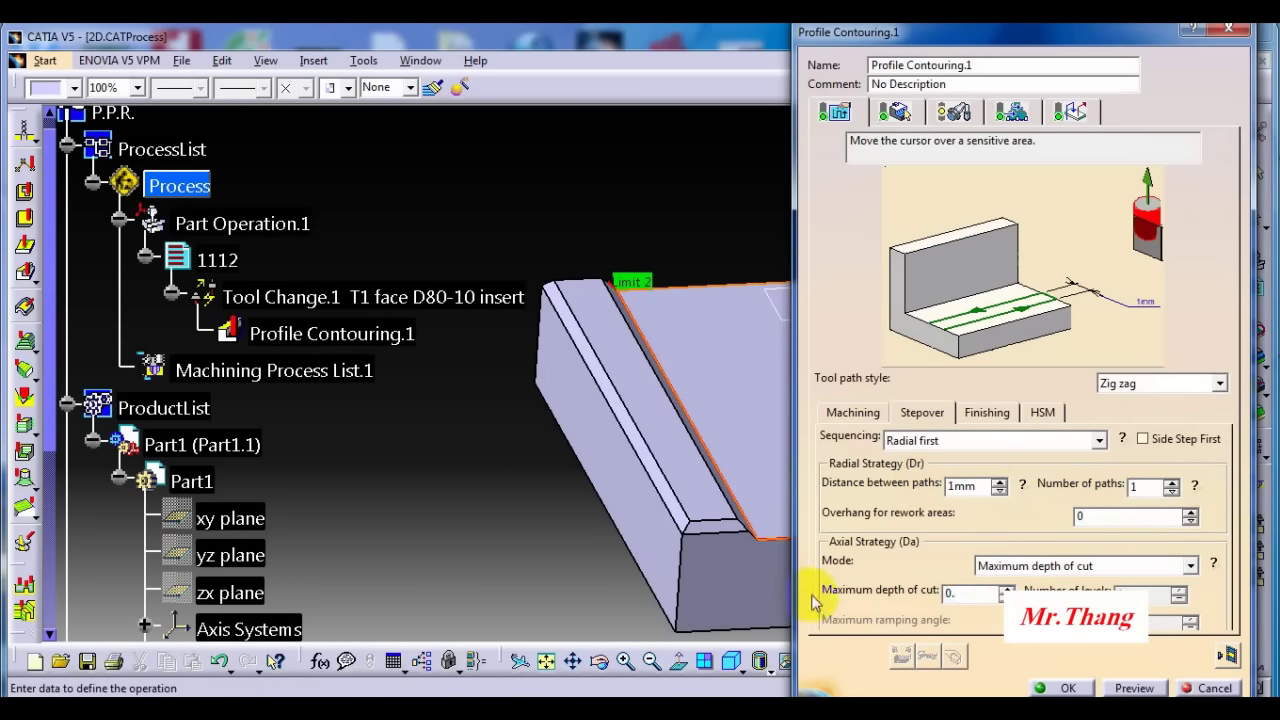
{"action": "left_click_drag", "start_coordinate": [974, 594], "coordinate": [836, 595]}
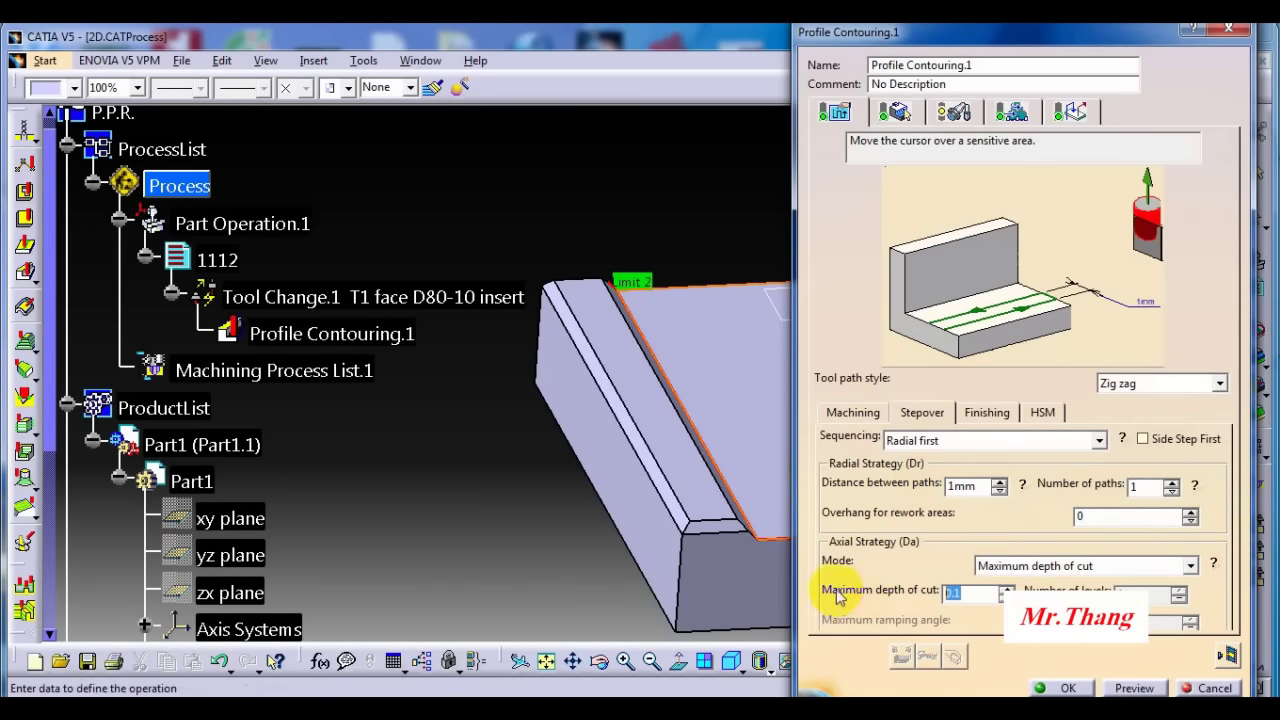
{"action": "type", "text": "1"}
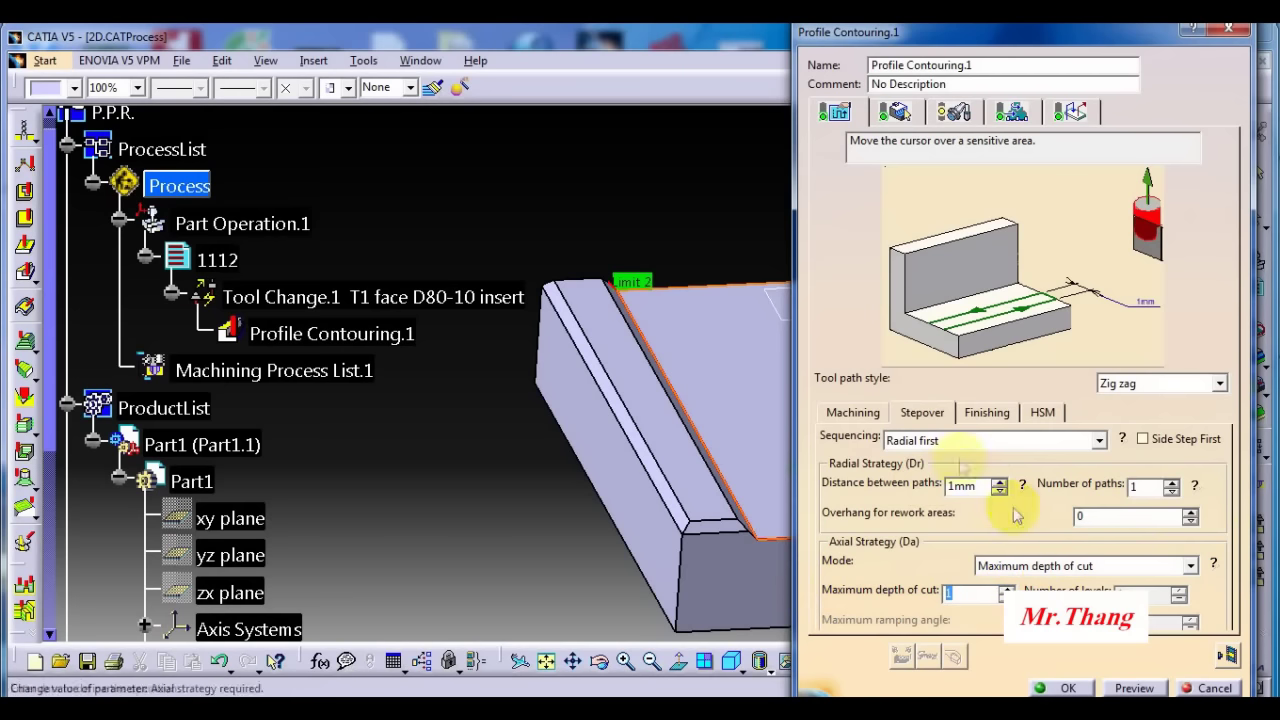
{"action": "double_click", "coordinate": [975, 484]}
- Set the finishing mode to Finish bottom only with a bottom finish thickness of 0.5 mm
{"action": "left_click", "coordinate": [987, 412]}
{"action": "left_click", "coordinate": [977, 440]}
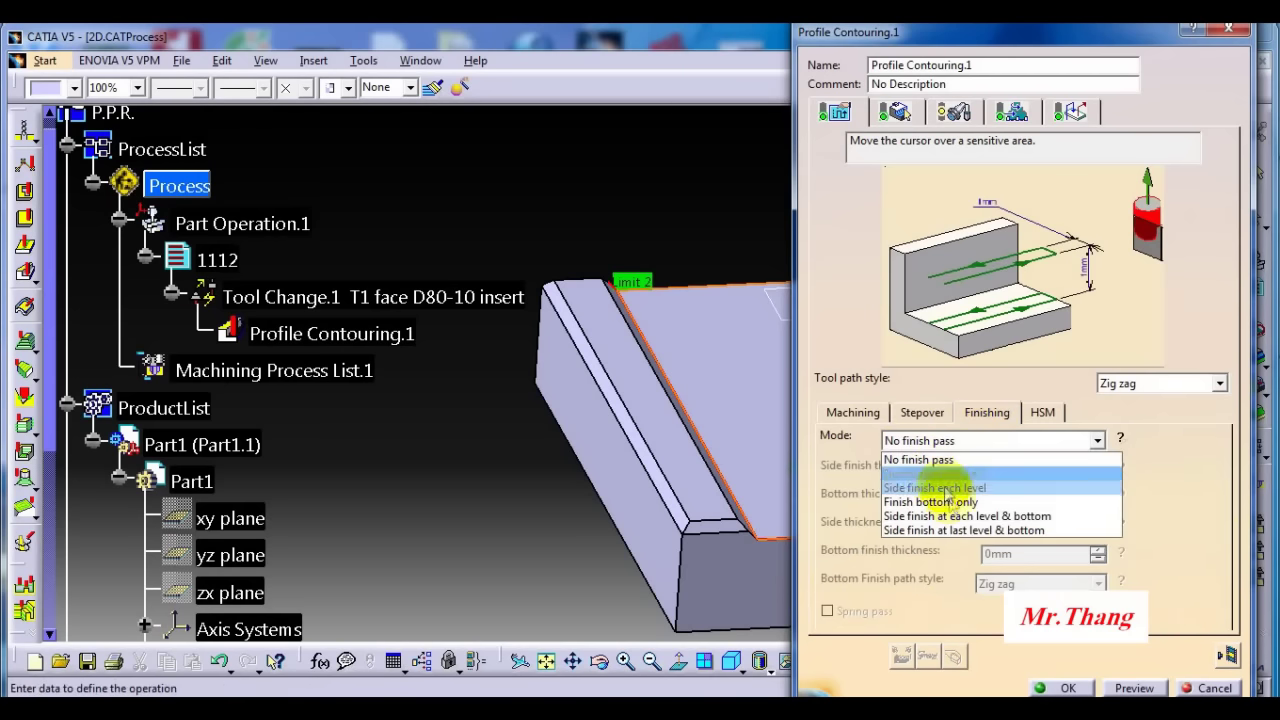
{"action": "left_click", "coordinate": [945, 501]}
{"action": "double_click", "coordinate": [1020, 553]}
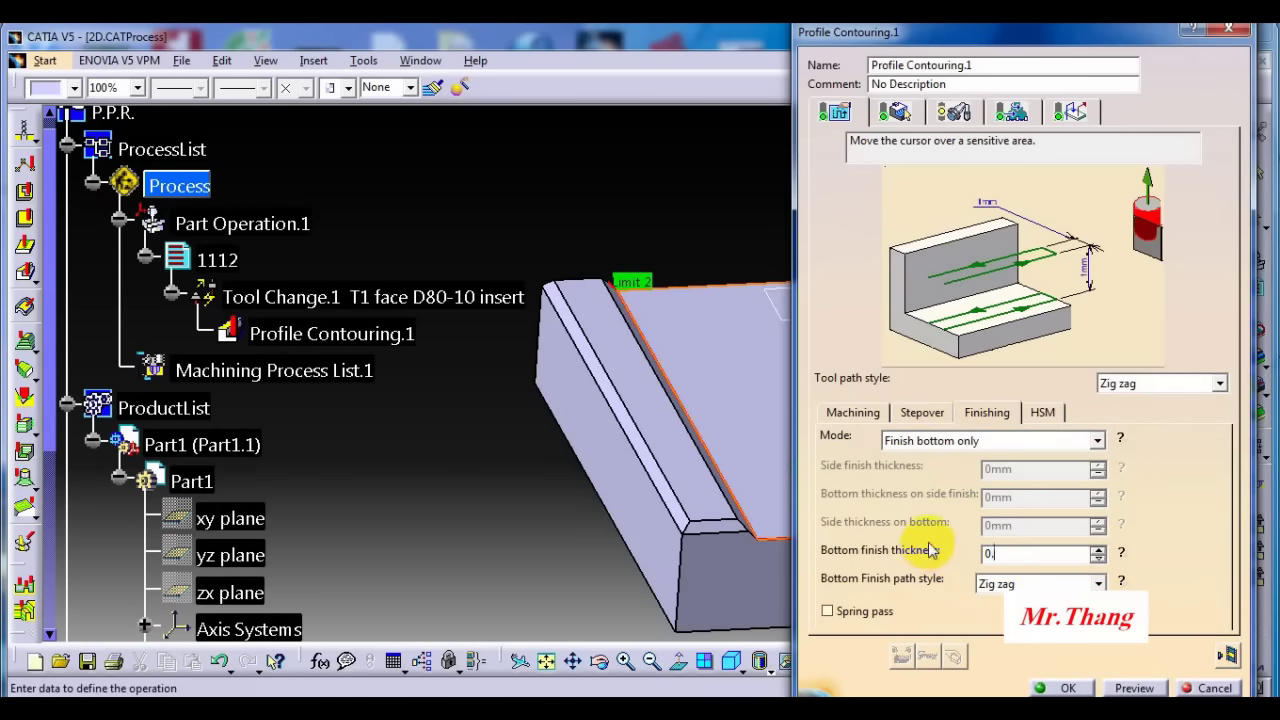
{"action": "left_click", "coordinate": [896, 563]}
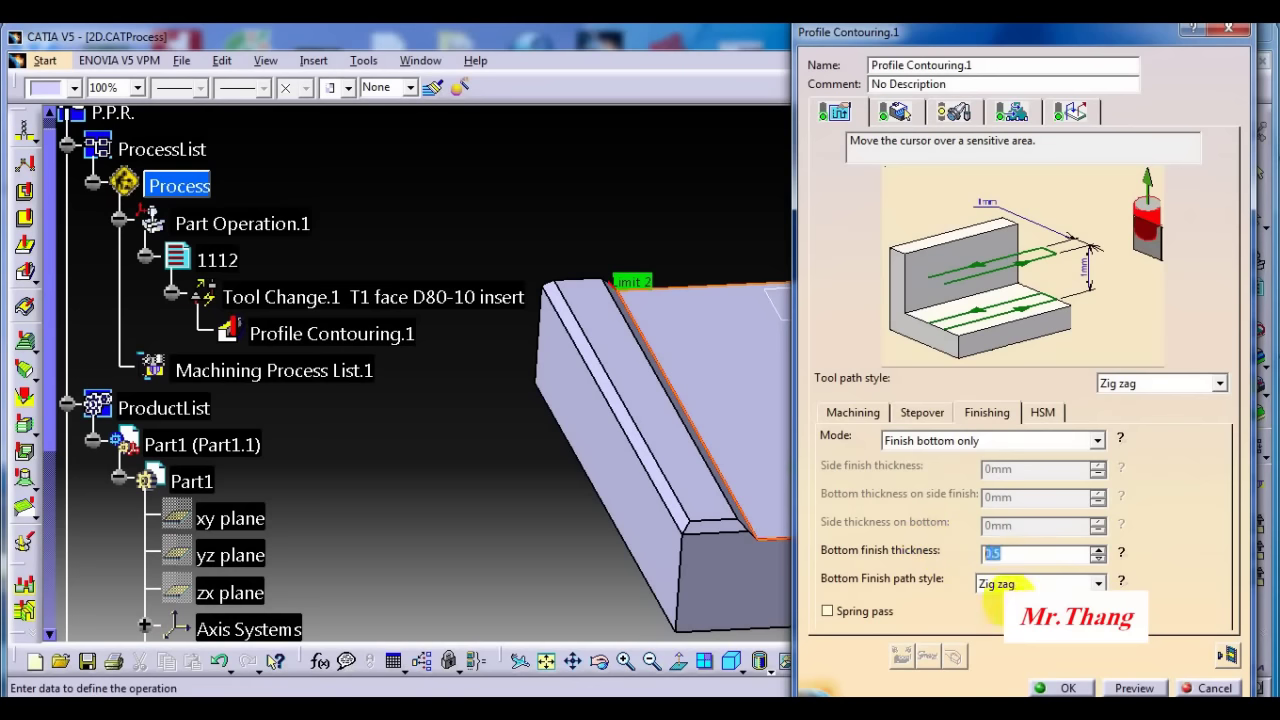
{"action": "left_click", "coordinate": [1121, 581]}
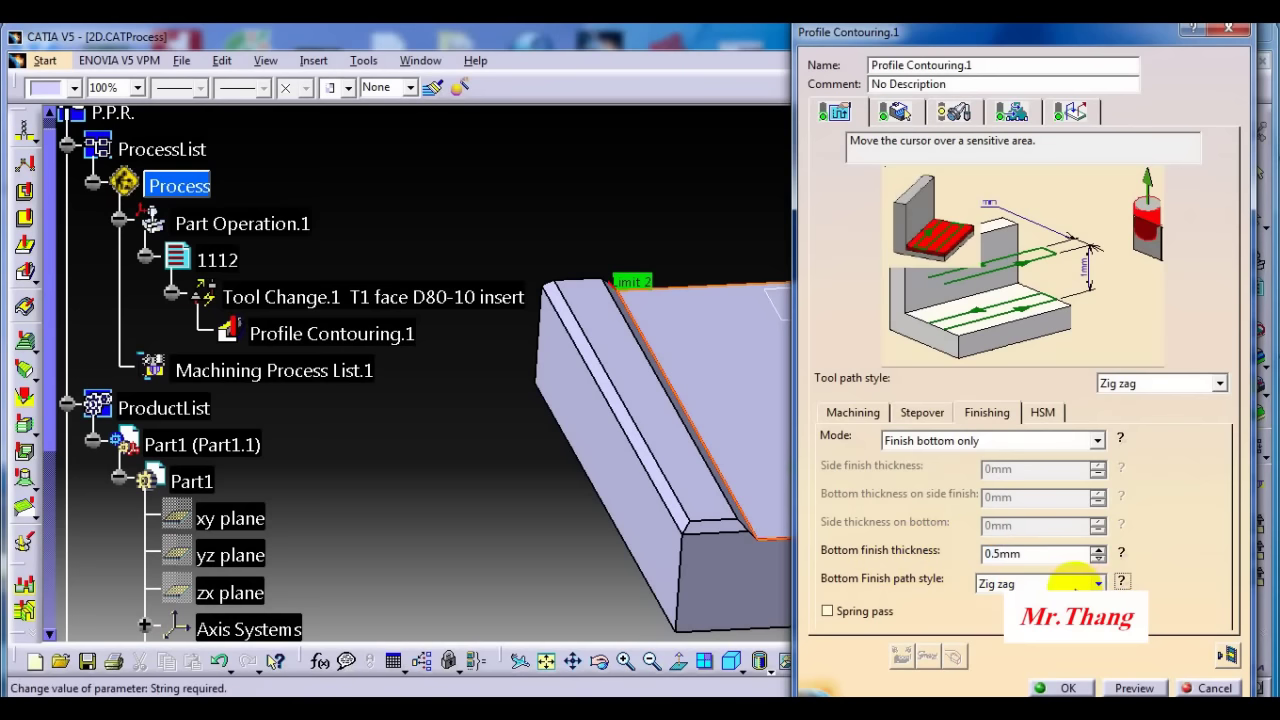
- Change the tool path style to One way
{"action": "left_click", "coordinate": [1030, 414]}
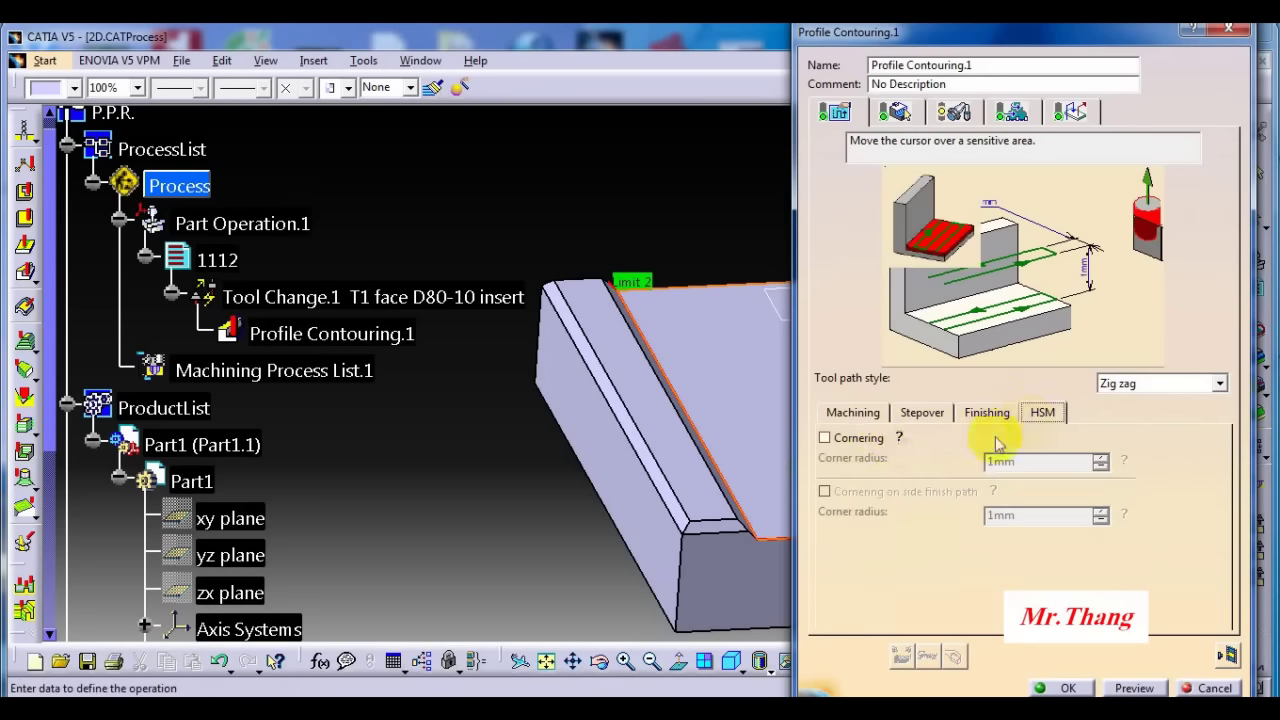
{"action": "left_click", "coordinate": [1160, 384]}
{"action": "left_click", "coordinate": [1120, 414]}
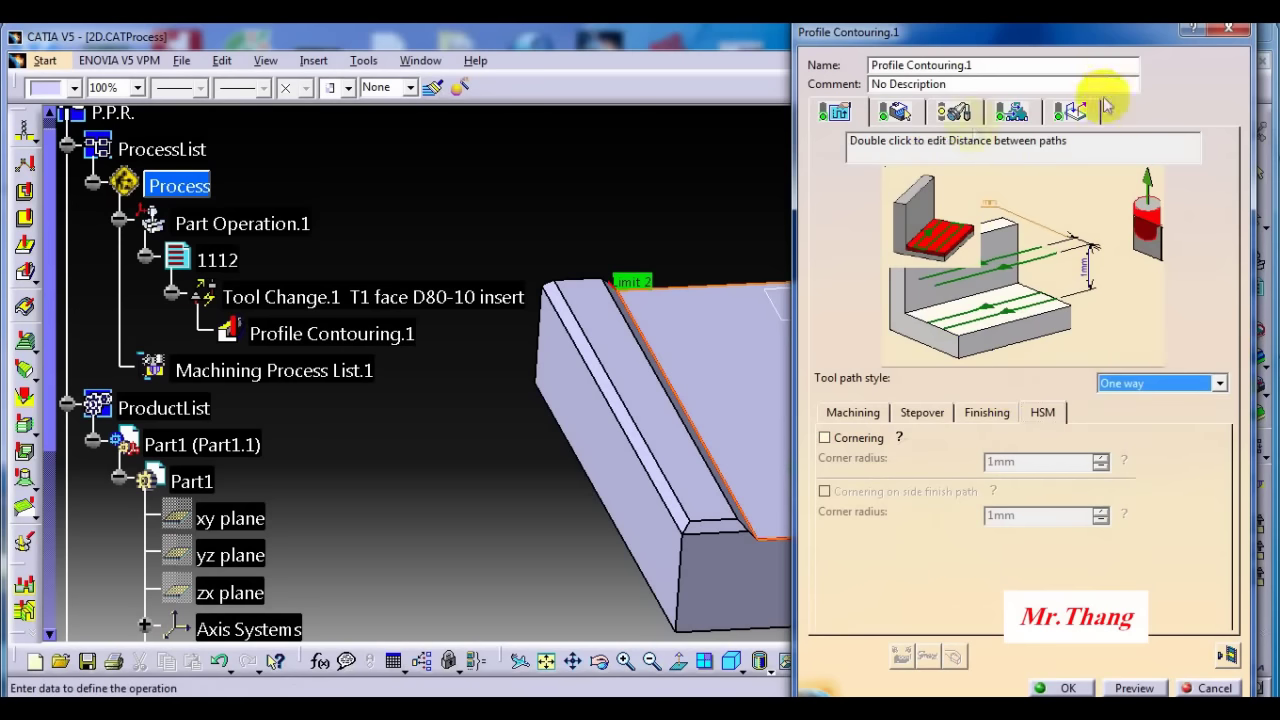
- Disable automatic computation of feedrate and spindle speed, and set the machining spindle speed to 600 turn_mn
{"action": "left_click", "coordinate": [897, 110]}
{"action": "left_click", "coordinate": [952, 110]}
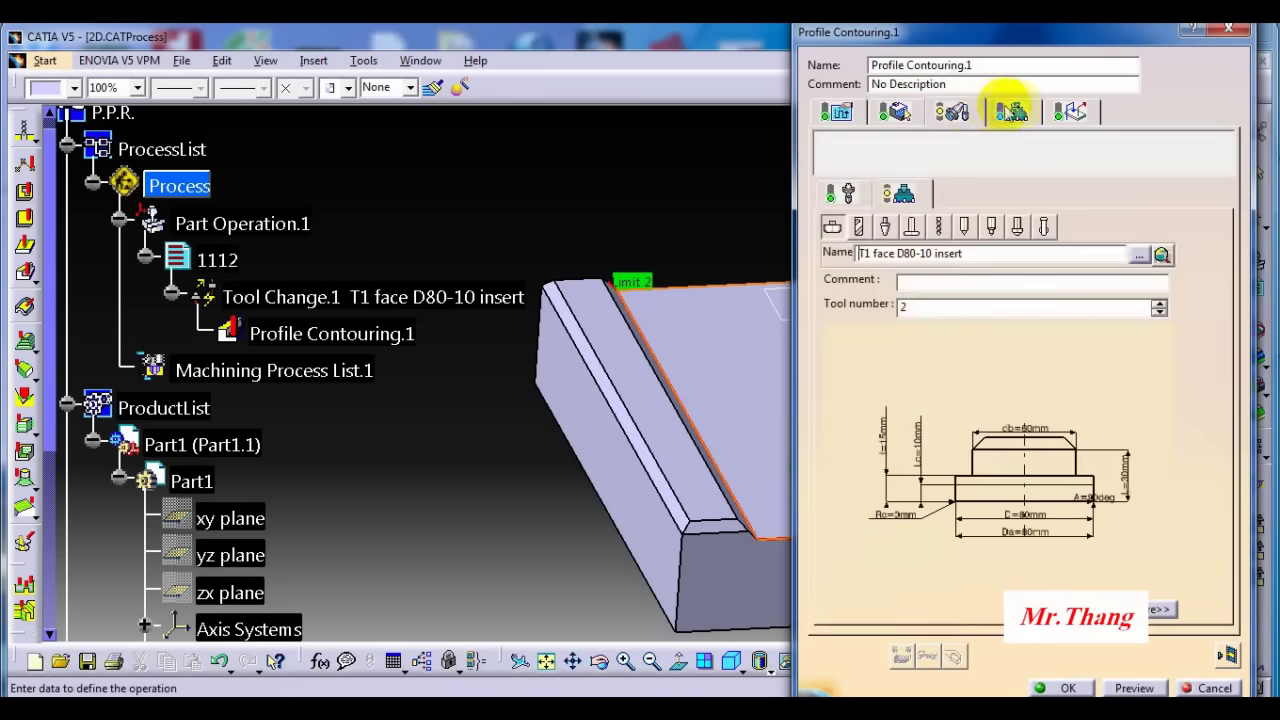
{"action": "left_click", "coordinate": [1011, 110]}
{"action": "left_click", "coordinate": [860, 160]}
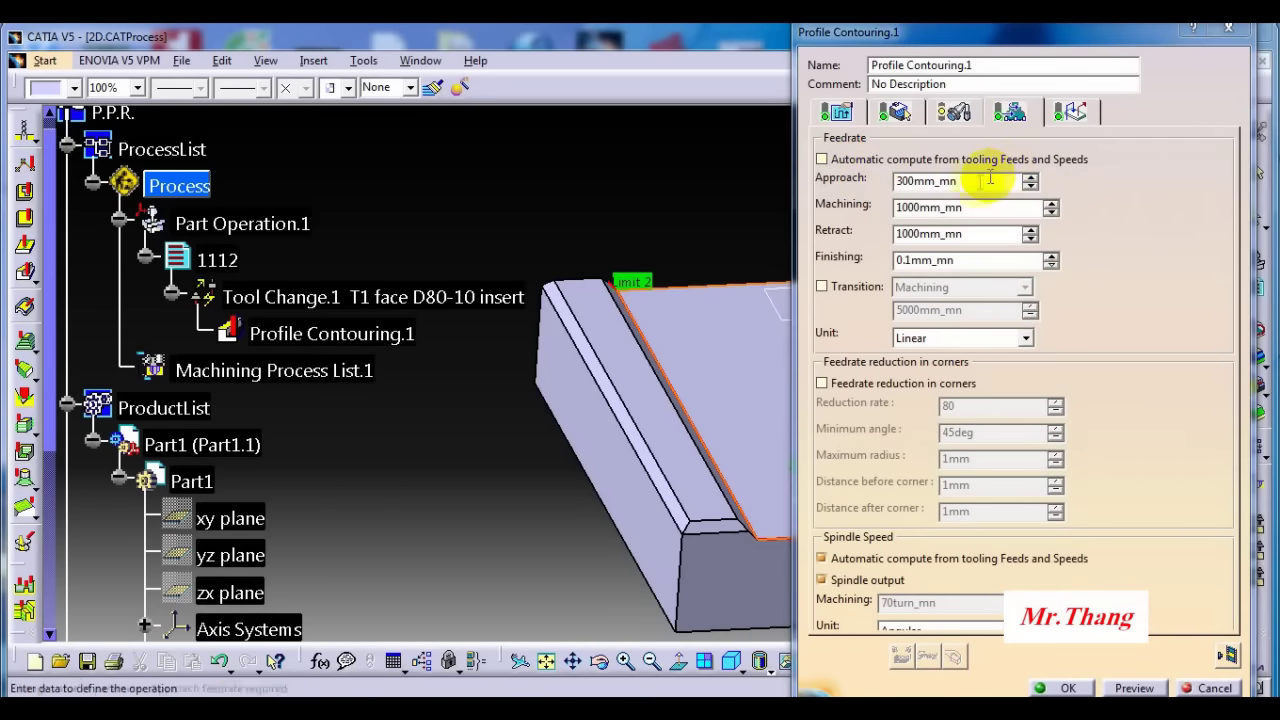
{"action": "left_click", "coordinate": [905, 558]}
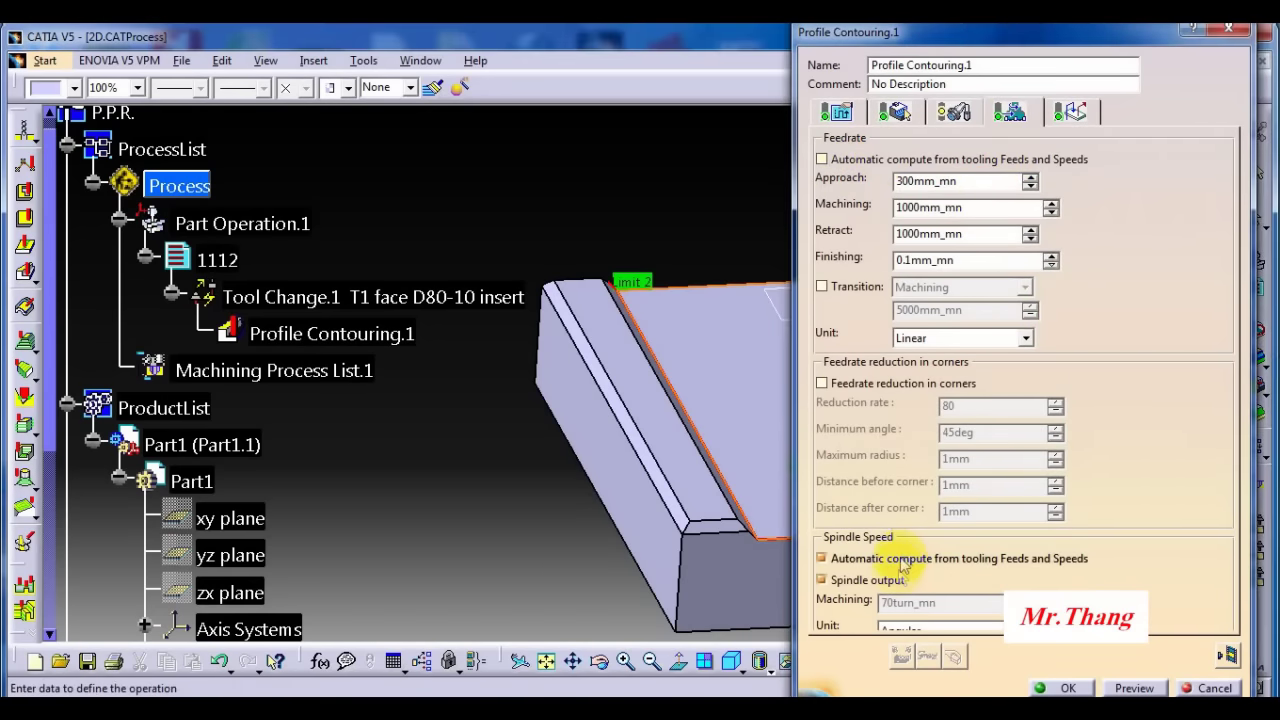
{"action": "double_click", "coordinate": [973, 604]}
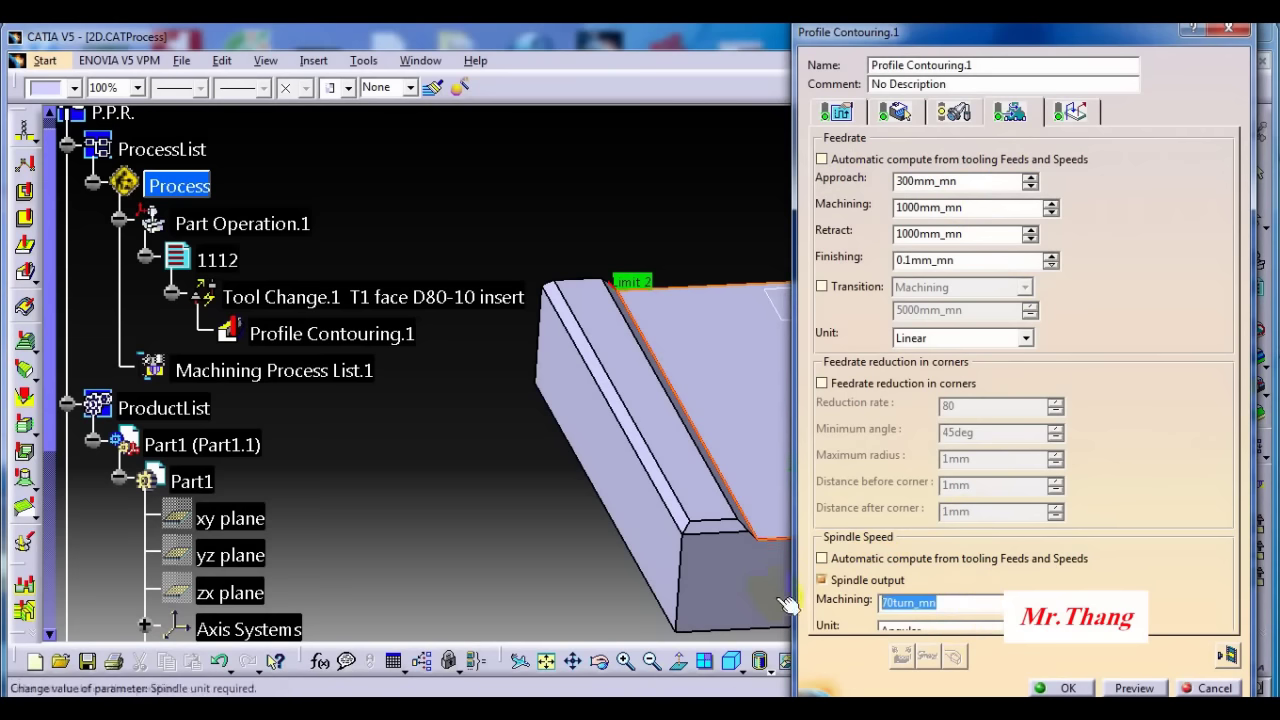
{"action": "type", "text": "600"}
{"action": "left_click_drag", "start_coordinate": [929, 606], "coordinate": [834, 611]}
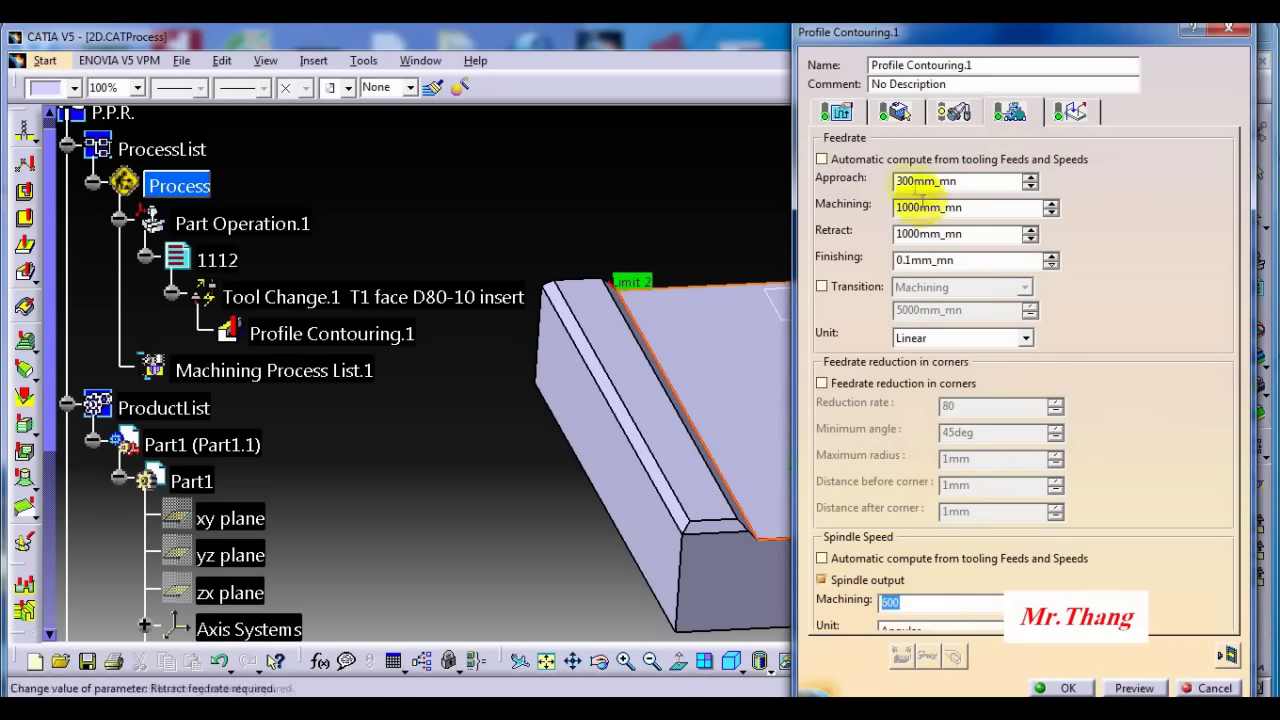
- Set the finishing feedrate to 500 mm_mn
{"action": "double_click", "coordinate": [953, 182]}
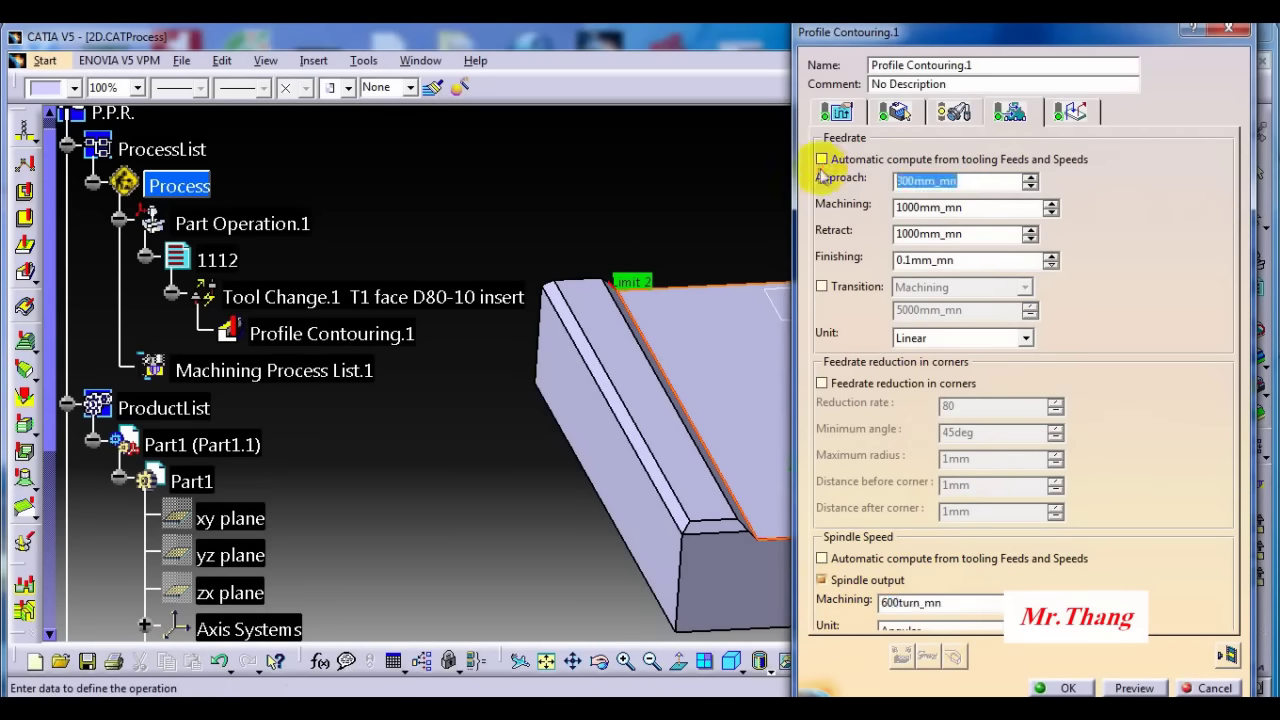
{"action": "double_click", "coordinate": [950, 207]}
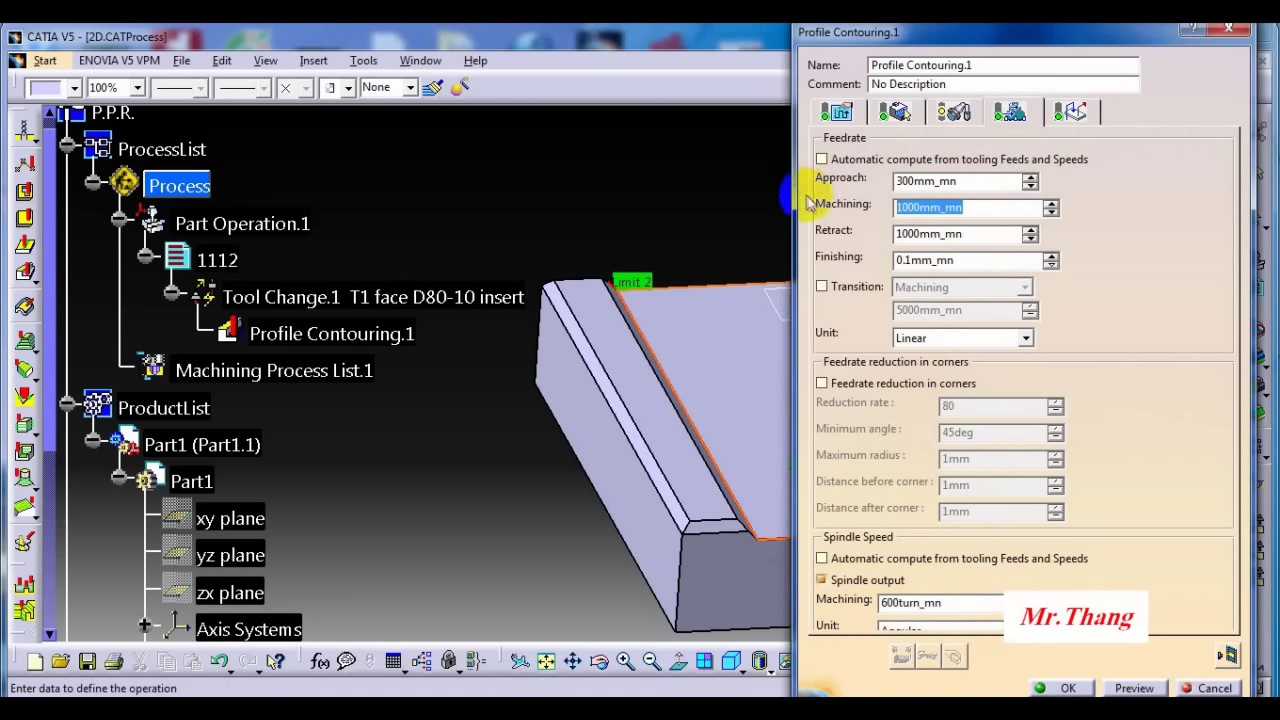
{"action": "left_click_drag", "start_coordinate": [984, 237], "coordinate": [870, 283]}
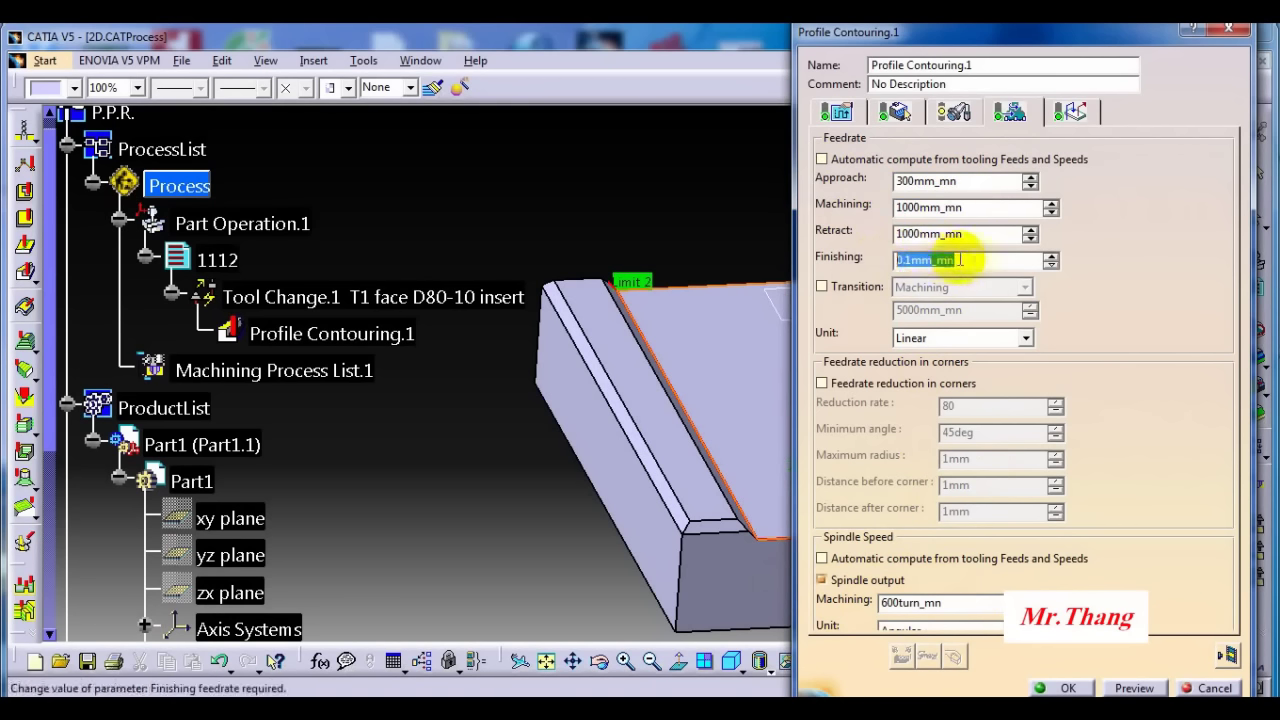
{"action": "left_click_drag", "start_coordinate": [972, 259], "coordinate": [817, 247]}
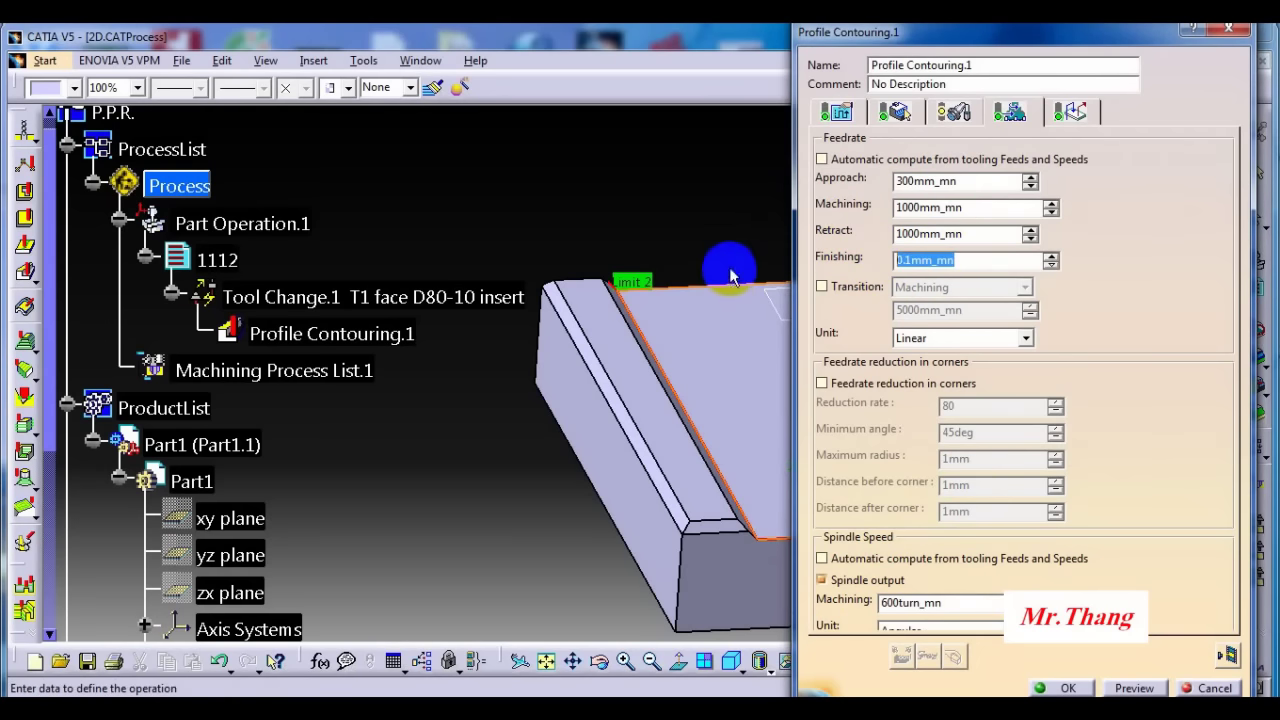
{"action": "type", "text": "500"}
{"action": "left_click_drag", "start_coordinate": [910, 259], "coordinate": [822, 248]}
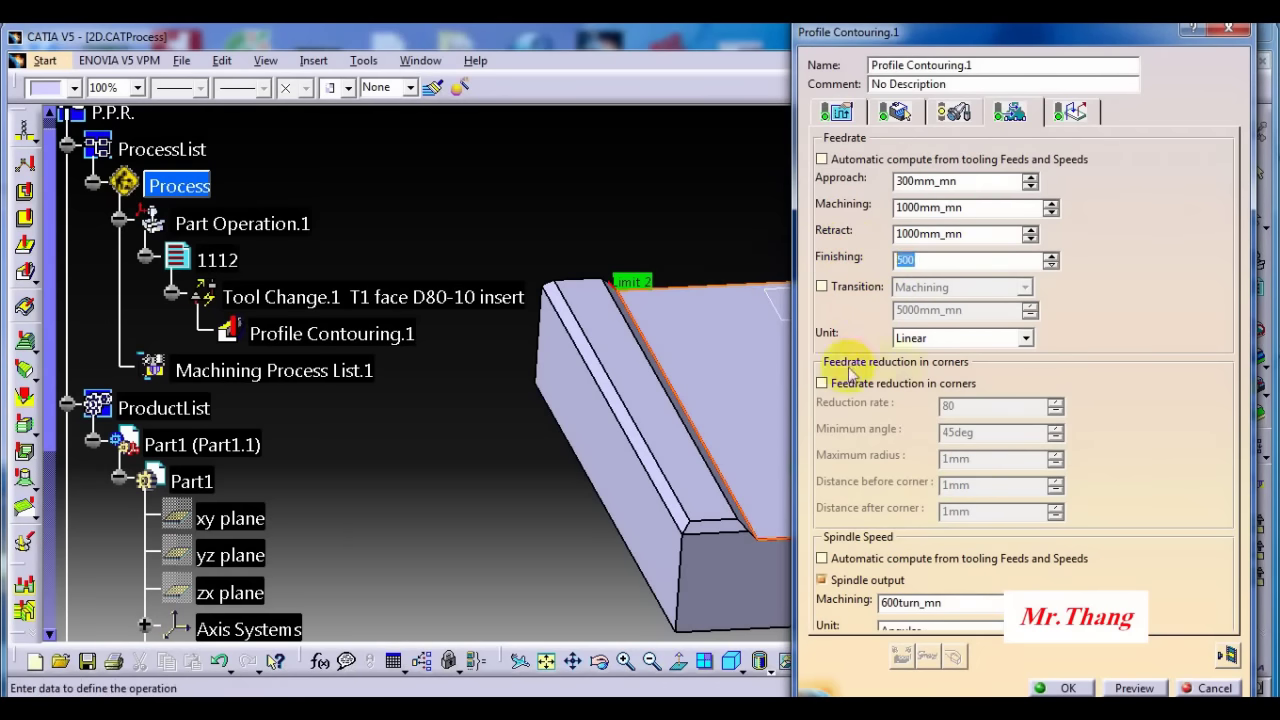
- Review the operation's approach, retract and return between levels macros
{"action": "left_click", "coordinate": [1067, 110]}
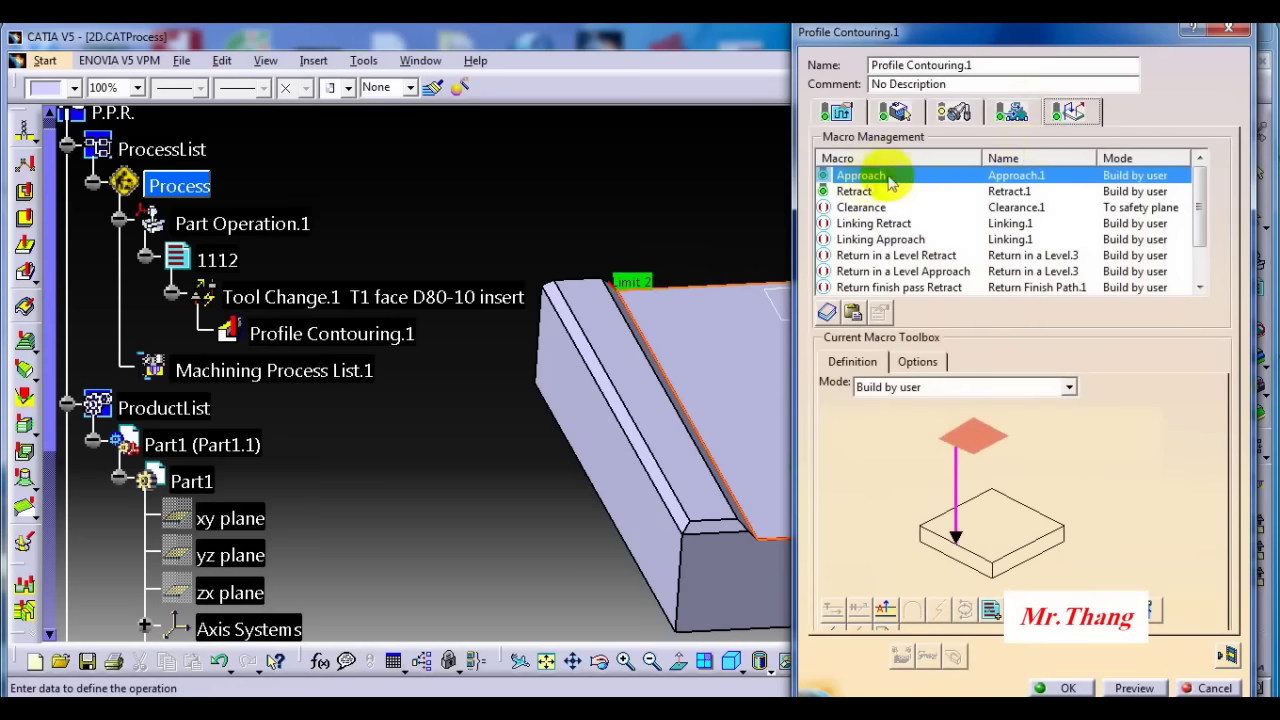
{"action": "left_click", "coordinate": [852, 191]}
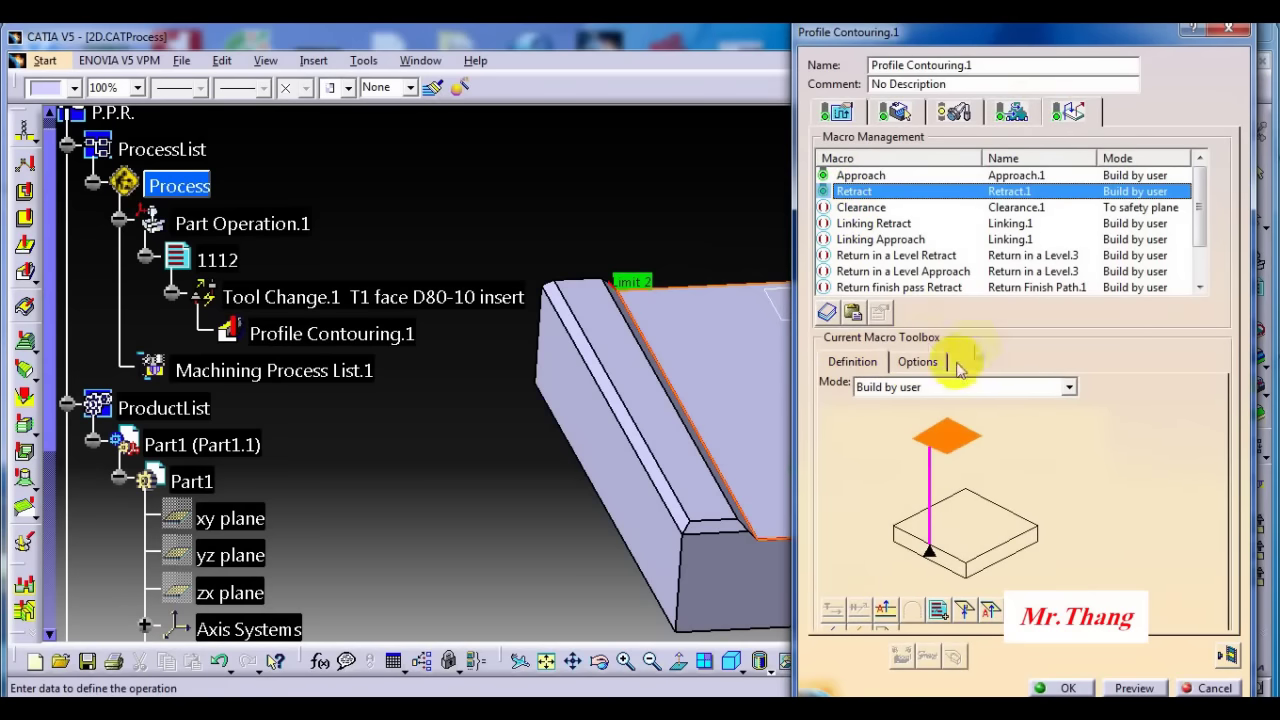
{"action": "left_click", "coordinate": [858, 175]}
{"action": "left_click", "coordinate": [853, 192]}
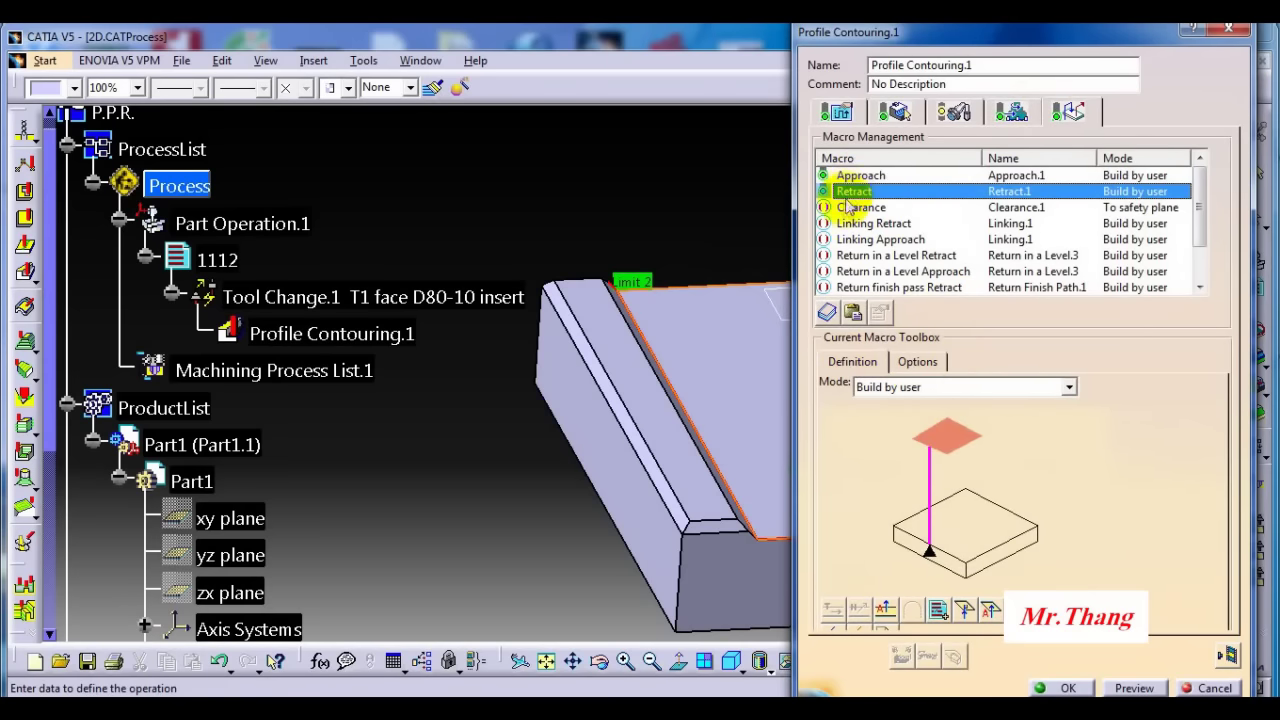
{"action": "scroll", "coordinate": [995, 570], "scroll_direction": "down", "scroll_amount": 1}
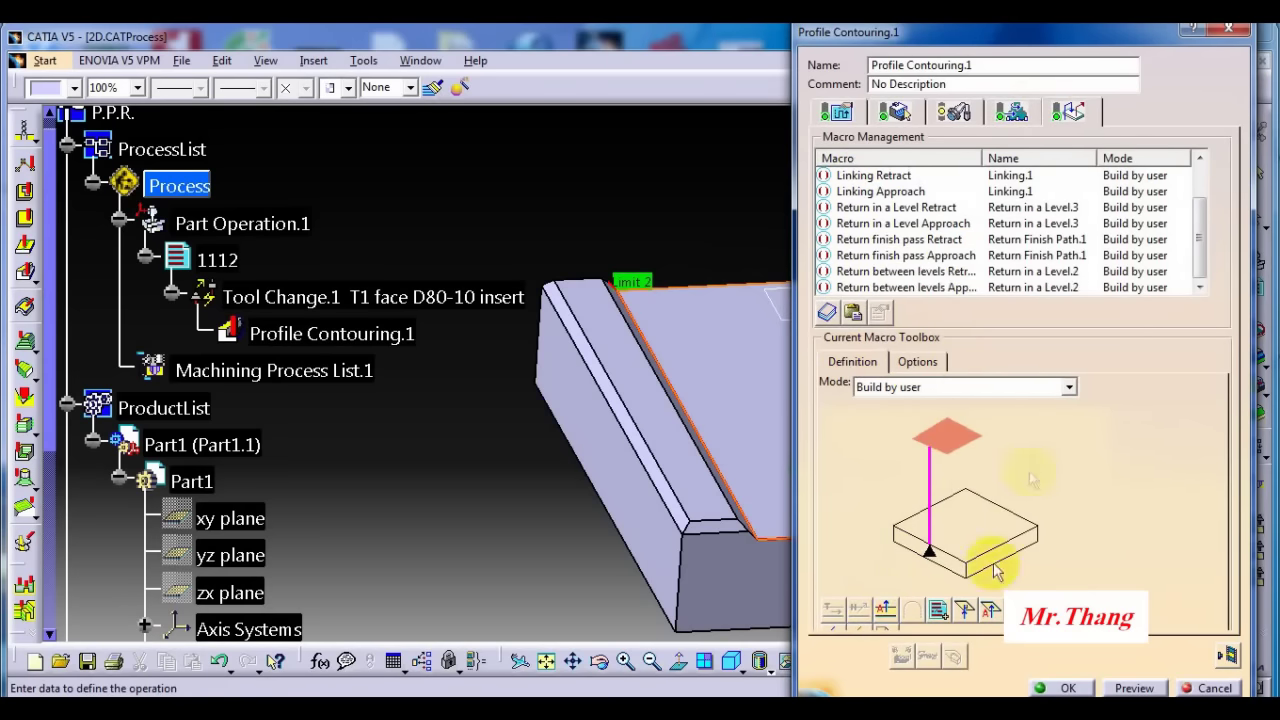
{"action": "left_click", "coordinate": [906, 288]}
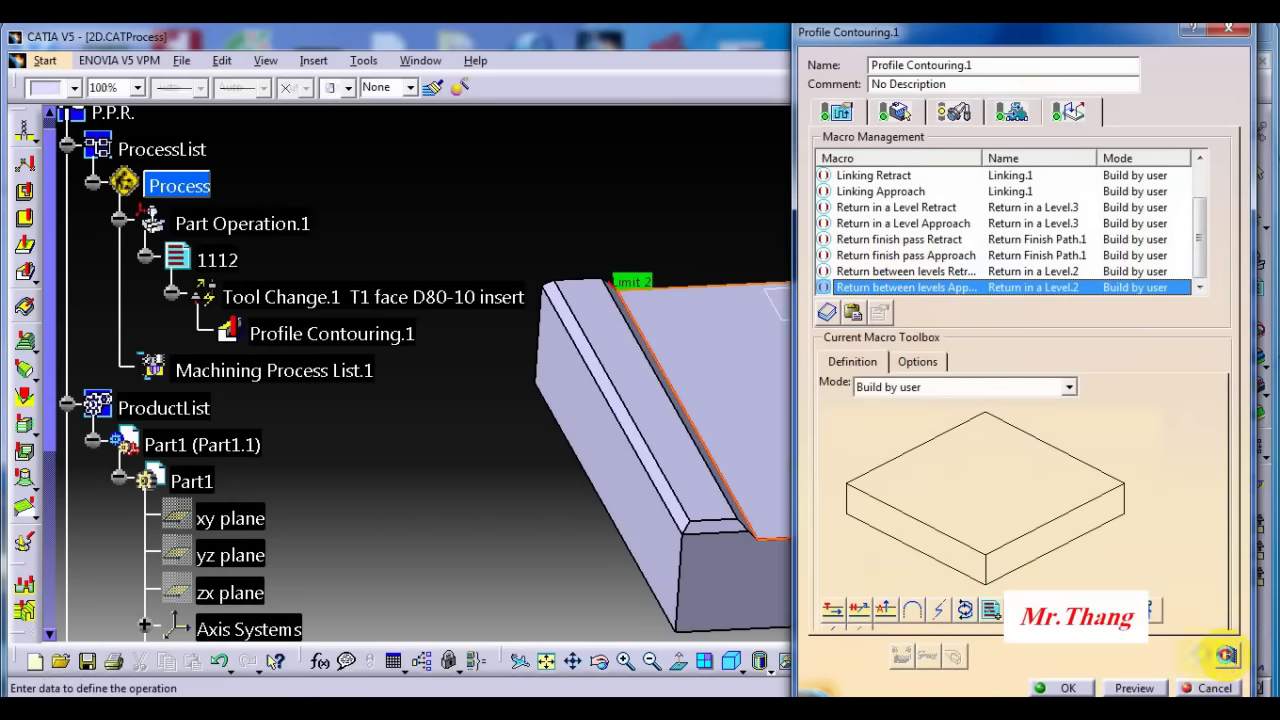
- Compute and replay the contouring tool path, inspecting the passes and the cutter at the groove's +X end
{"action": "left_click", "coordinate": [1226, 655]}
{"action": "middle_click_drag", "start_coordinate": [695, 512], "coordinate": [593, 330]}
{"action": "left_click", "coordinate": [1108, 522]}
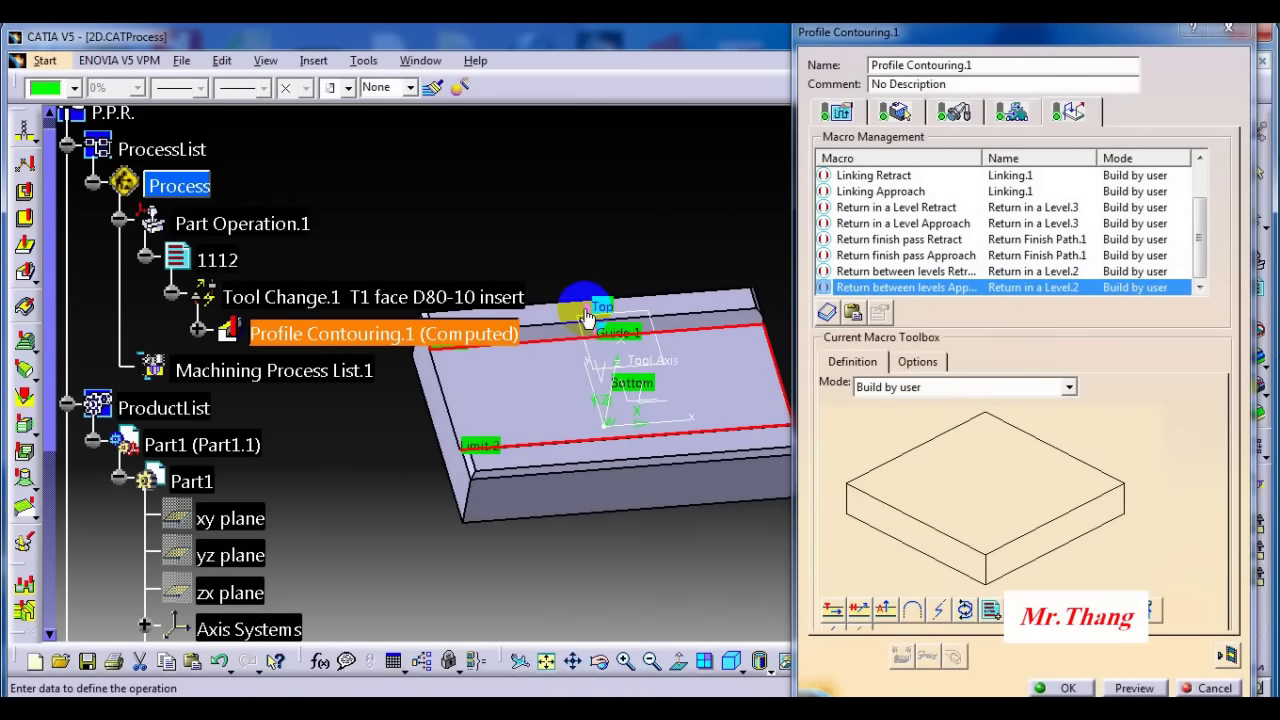
{"action": "left_click", "coordinate": [1226, 655]}
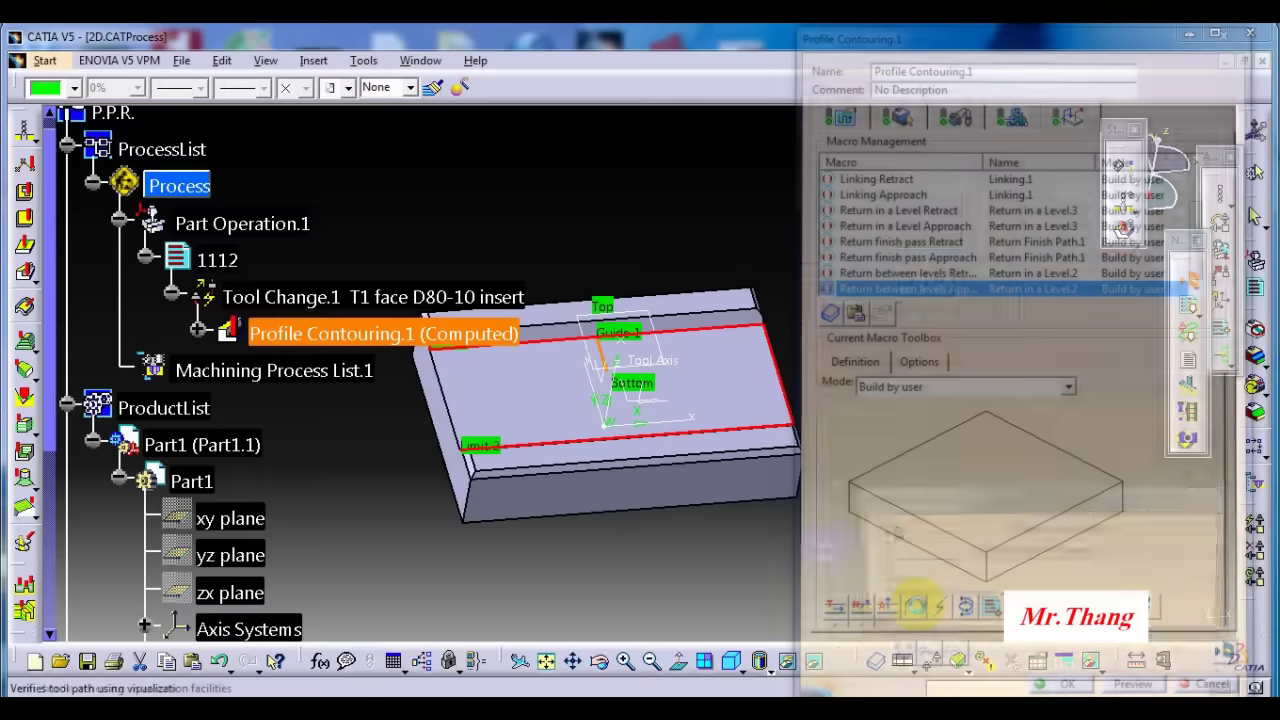
{"action": "middle_click_drag", "start_coordinate": [637, 468], "coordinate": [597, 409]}
{"action": "left_click", "coordinate": [652, 458]}
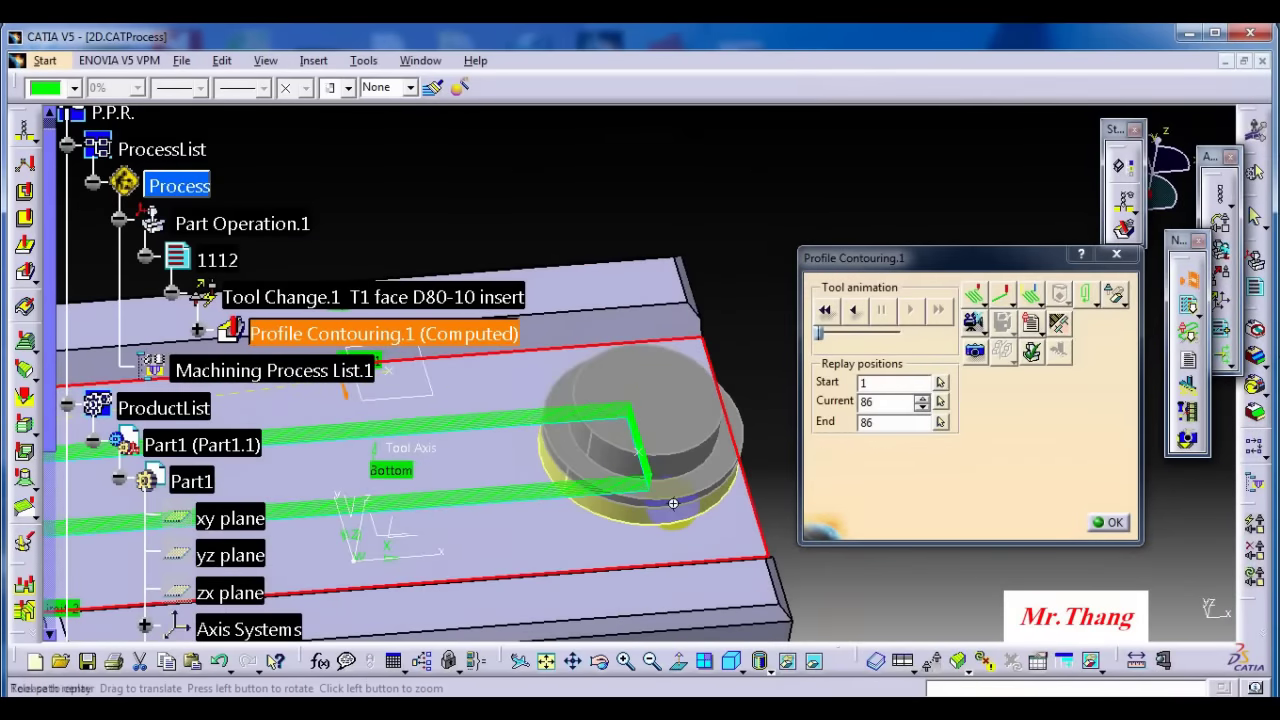
{"action": "middle_click_drag", "start_coordinate": [673, 504], "coordinate": [643, 485]}
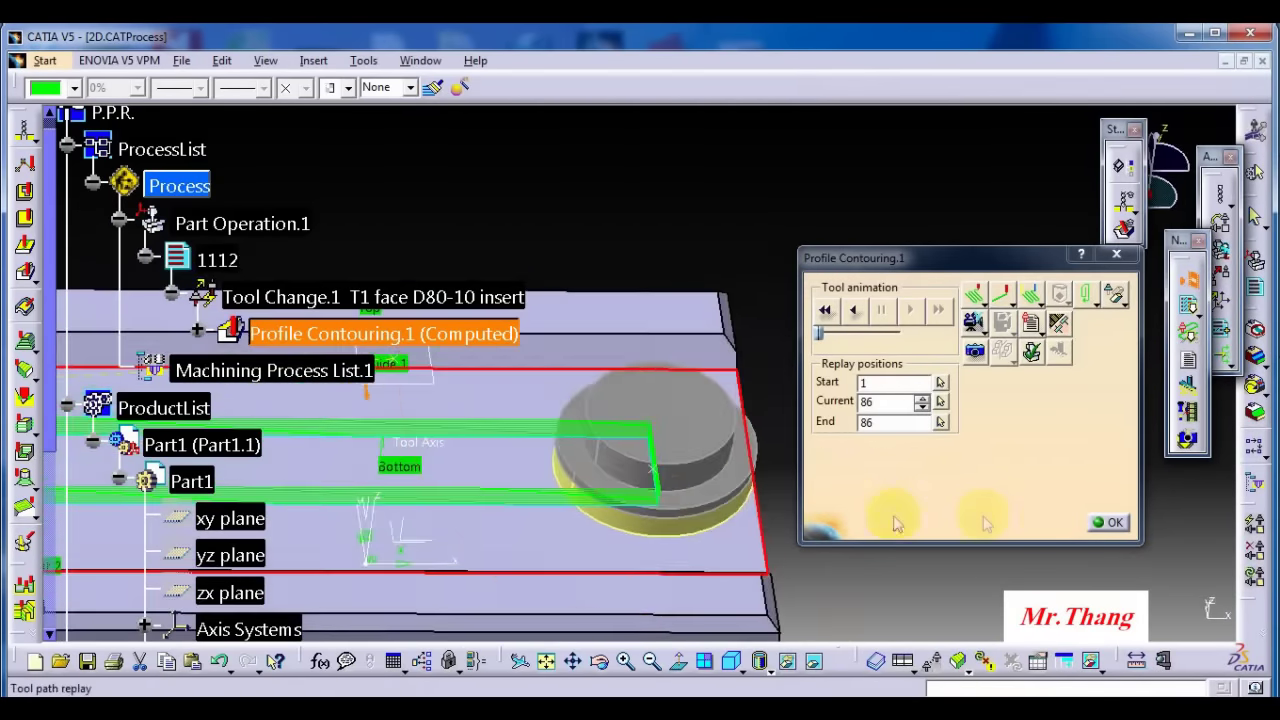
{"action": "left_click", "coordinate": [1110, 523]}
- Check the stepover settings and replay the tool path, examining its entry and exit beyond the limits at the -X end
{"action": "left_click", "coordinate": [837, 113]}
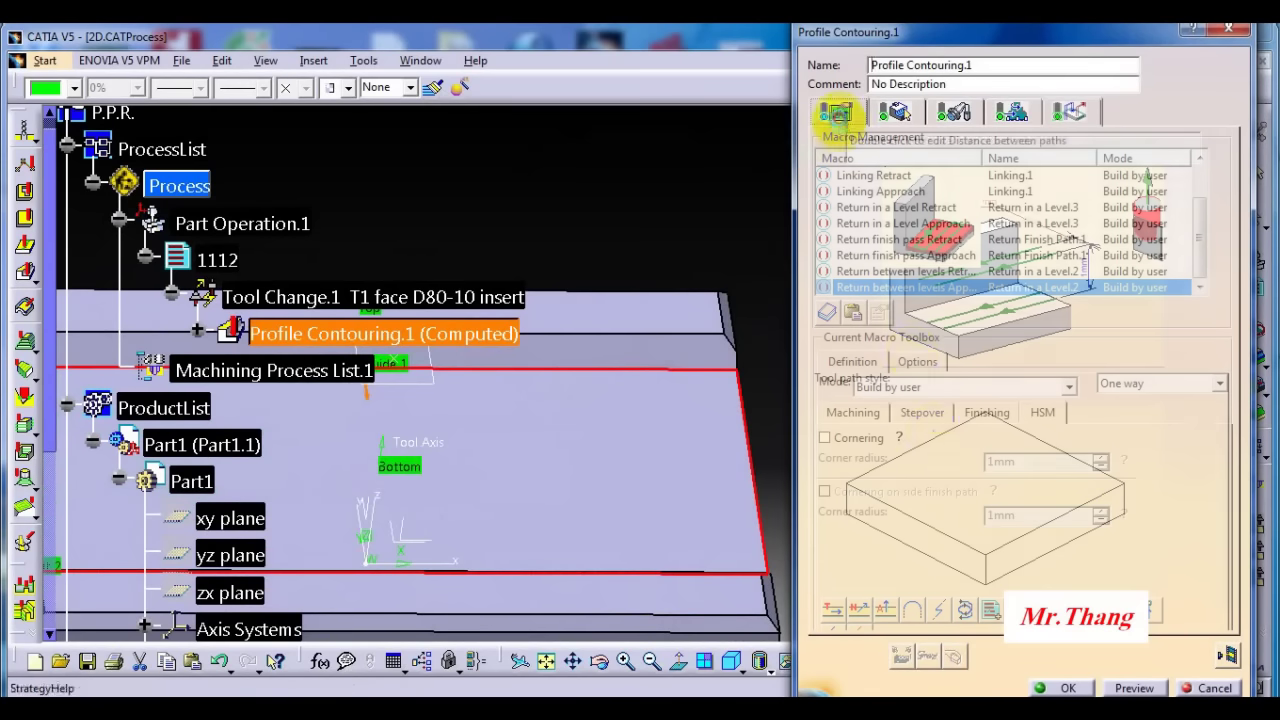
{"action": "left_click", "coordinate": [918, 412]}
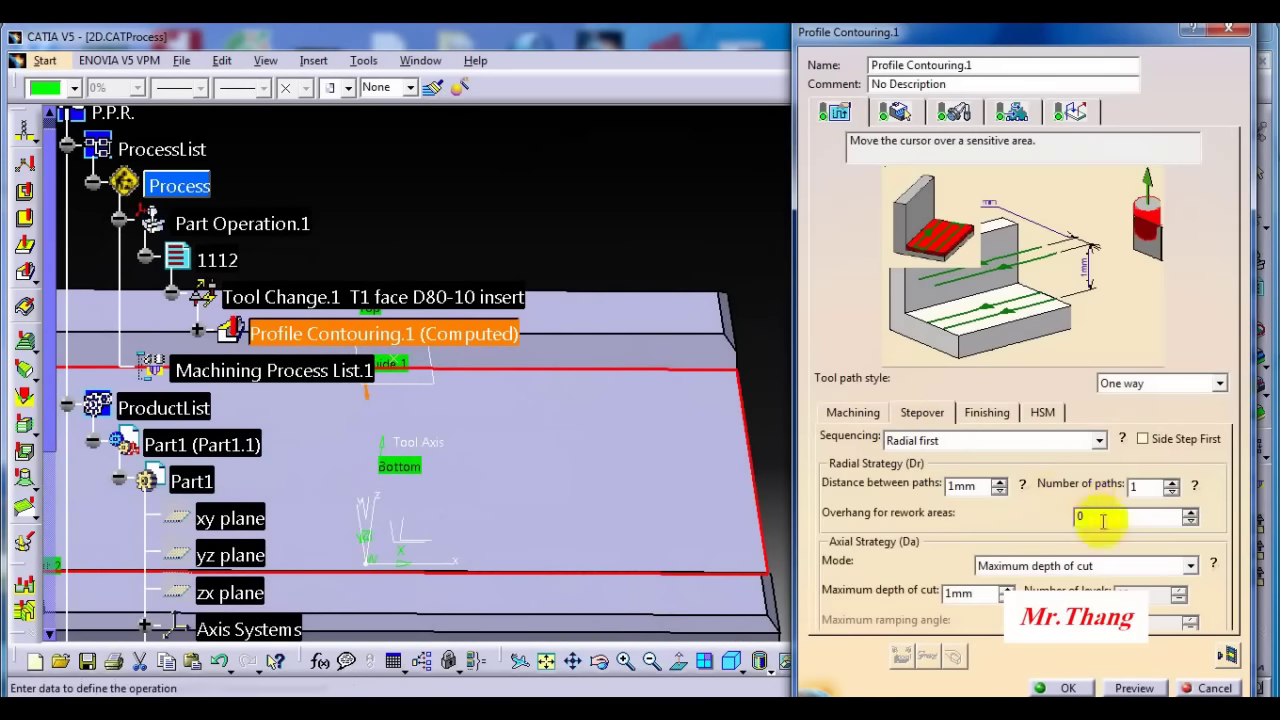
{"action": "left_click", "coordinate": [1228, 655]}
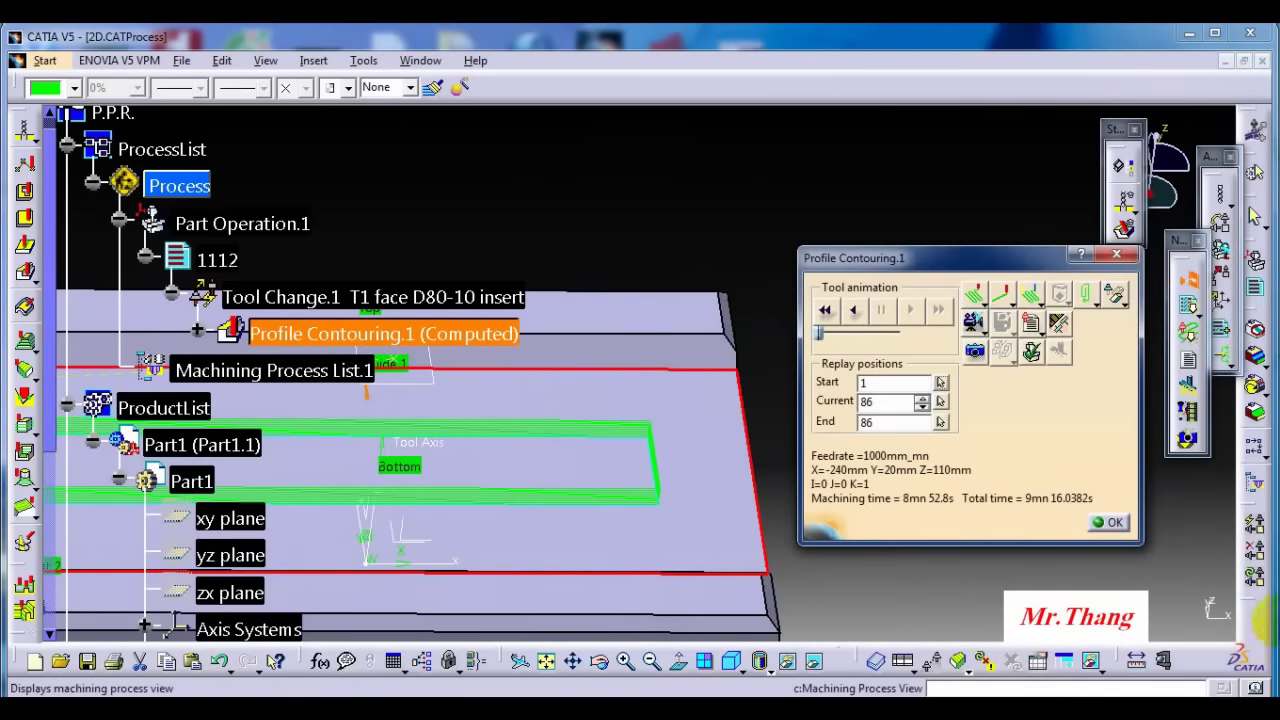
{"action": "middle_click_drag", "start_coordinate": [620, 466], "coordinate": [760, 550]}
{"action": "middle_click_drag", "start_coordinate": [574, 456], "coordinate": [707, 460]}
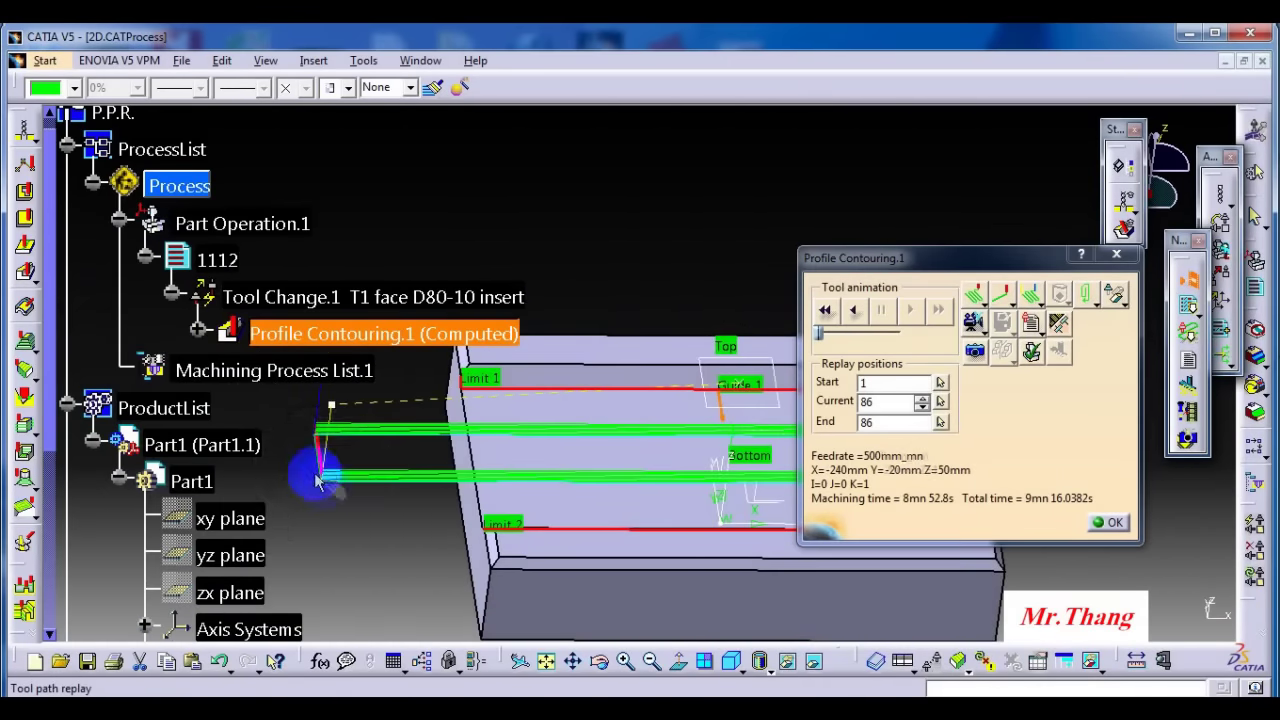
{"action": "left_click", "coordinate": [1113, 520]}
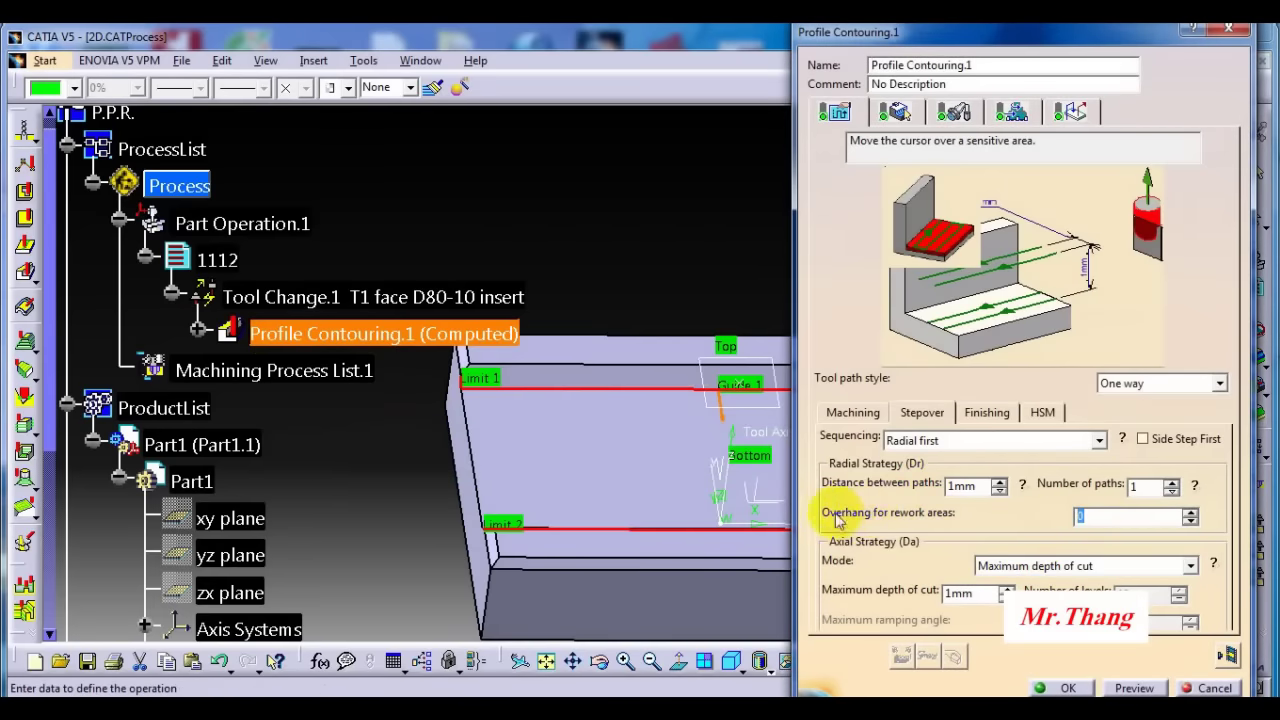
- Review the machining strategy settings, replay the contouring operation with material removal on the stock, and close the operation
{"action": "left_click", "coordinate": [853, 412]}
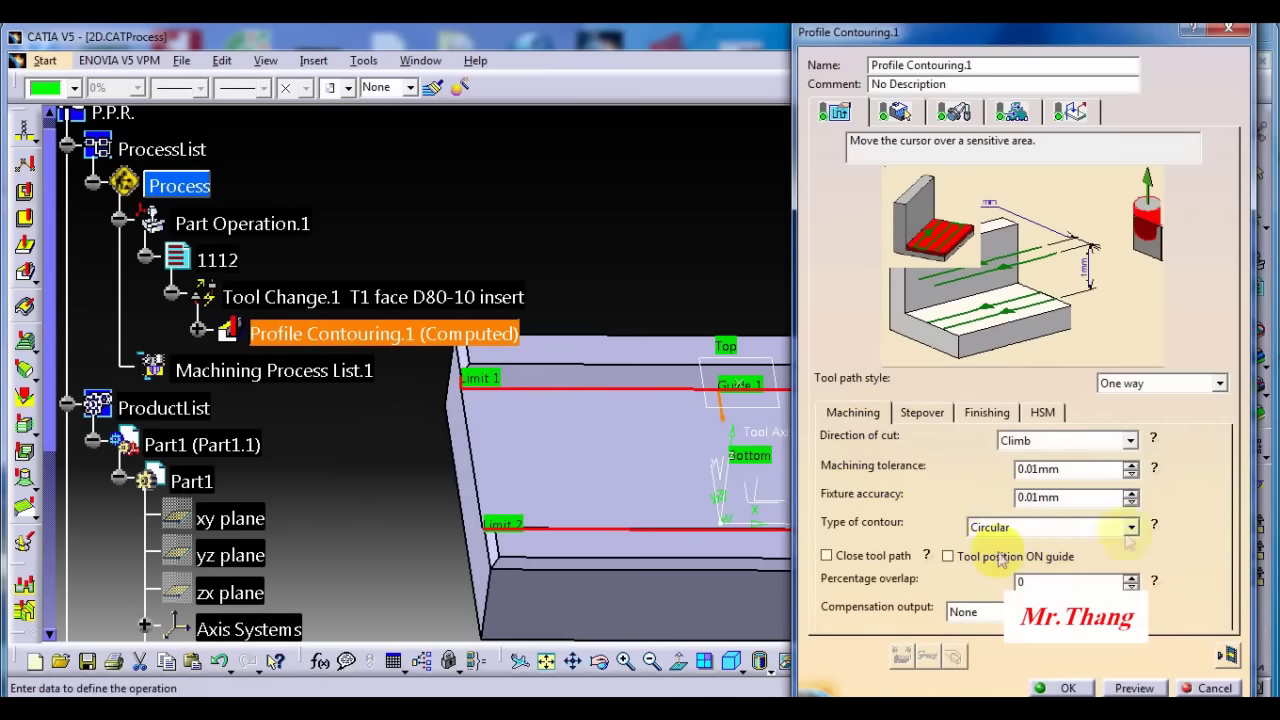
{"action": "left_click", "coordinate": [1228, 655]}
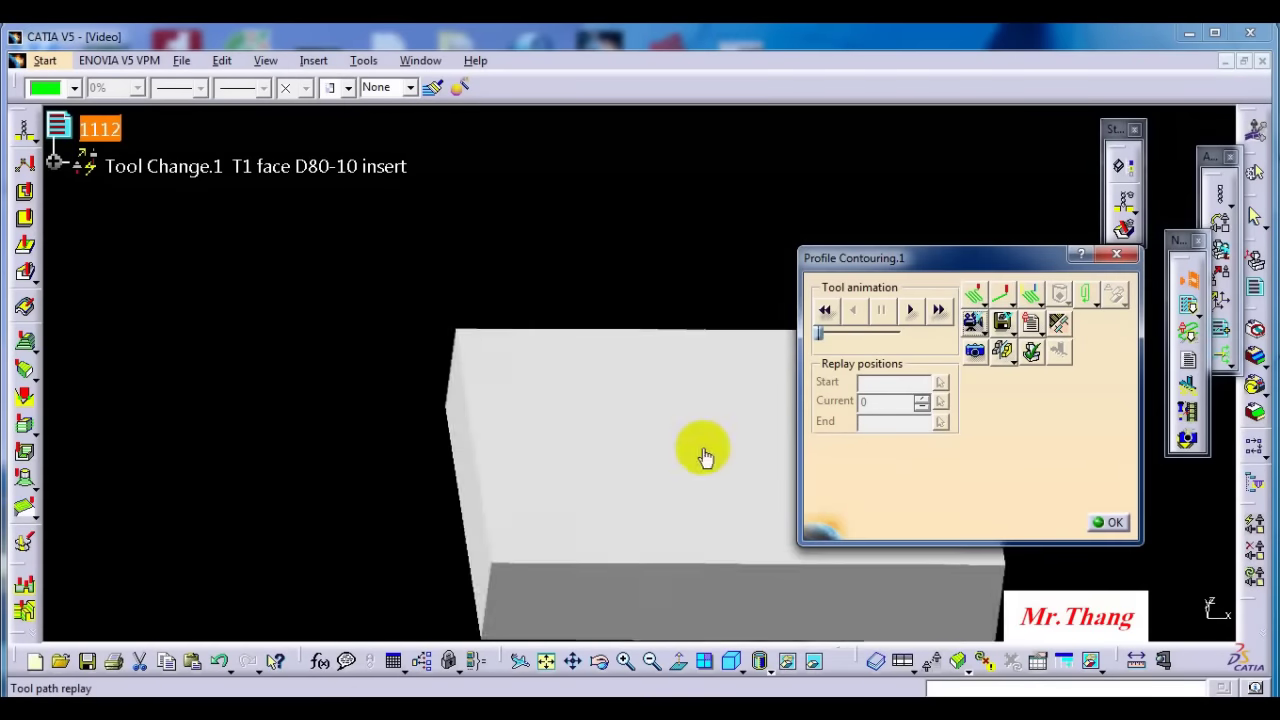
{"action": "middle_click_drag", "start_coordinate": [700, 449], "coordinate": [452, 398]}
{"action": "left_click", "coordinate": [910, 310]}
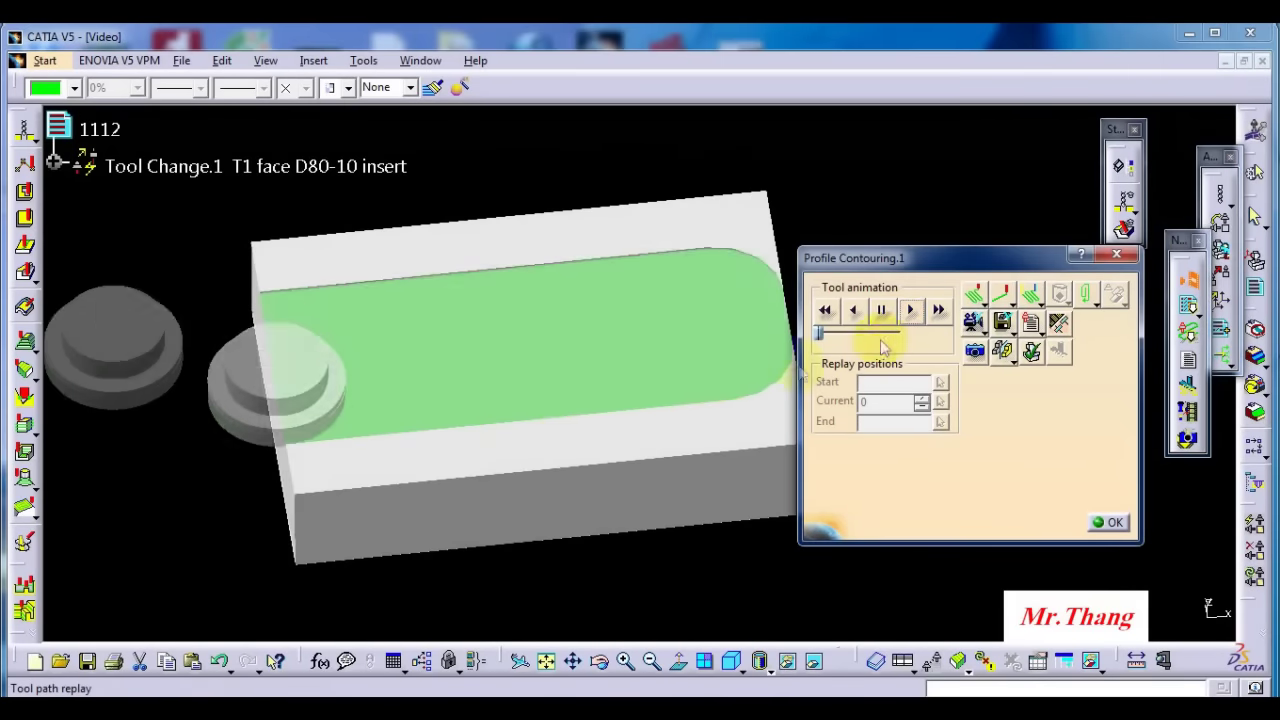
{"action": "middle_click_drag", "start_coordinate": [457, 457], "coordinate": [750, 298]}
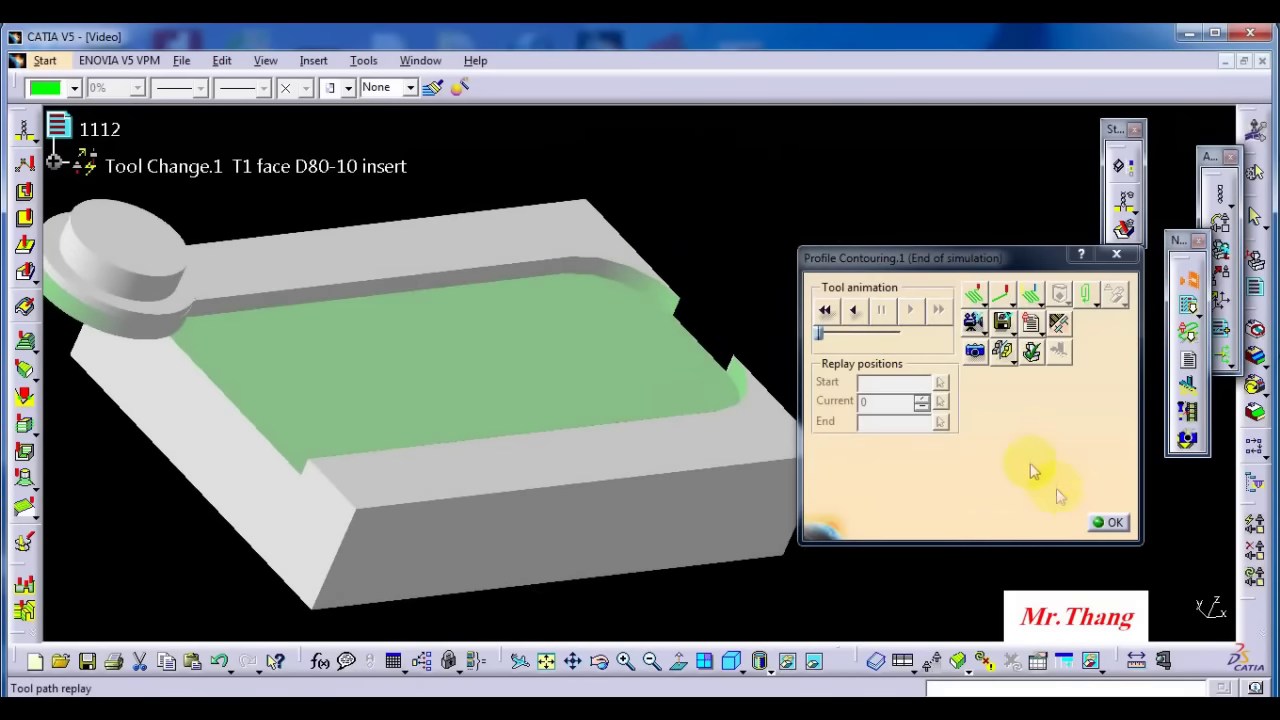
{"action": "left_click", "coordinate": [1105, 521]}
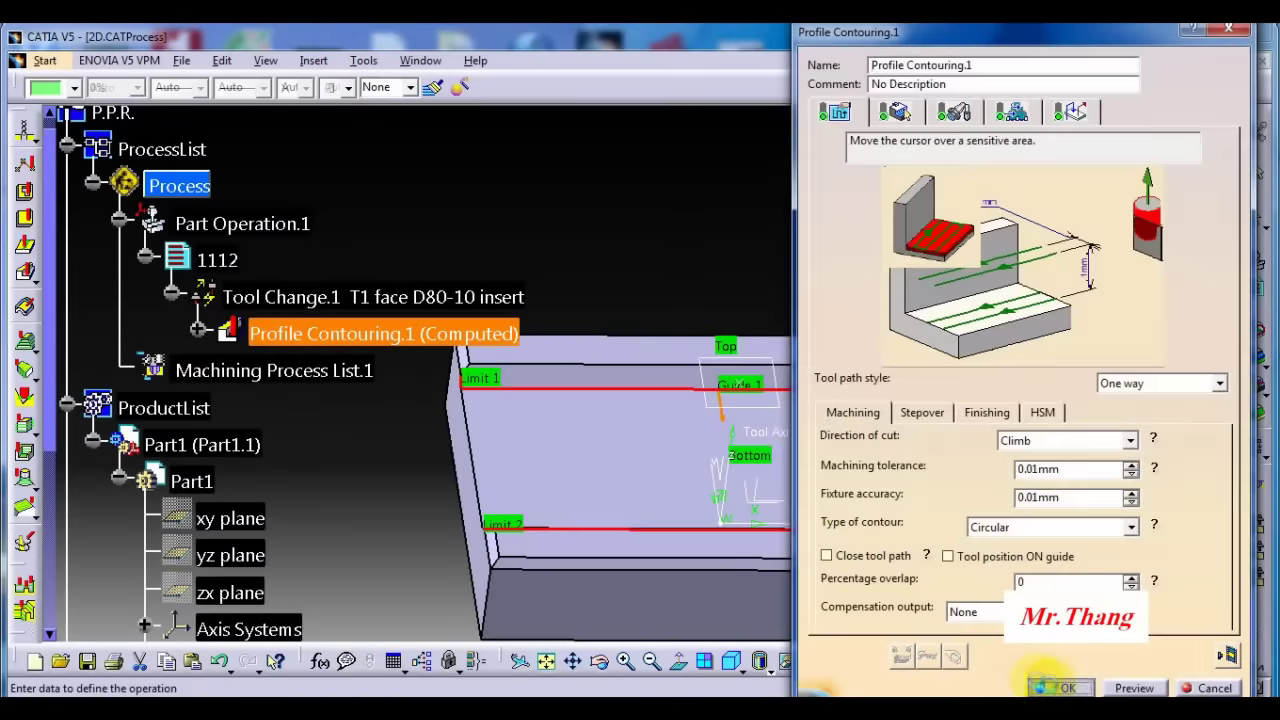
{"action": "left_click", "coordinate": [1062, 688]}
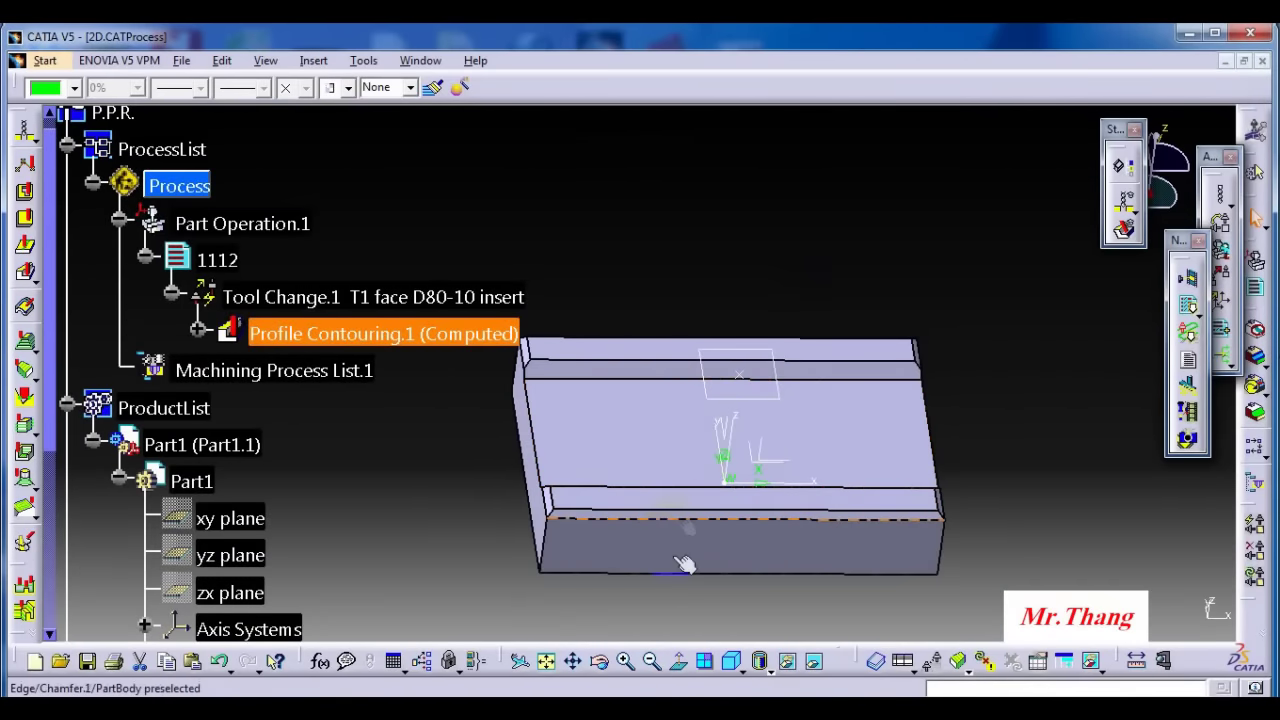
- Open Part1 for geometry editing through Geometrical Set.1 in the ProductList
{"action": "middle_click_drag", "start_coordinate": [691, 434], "coordinate": [643, 491]}
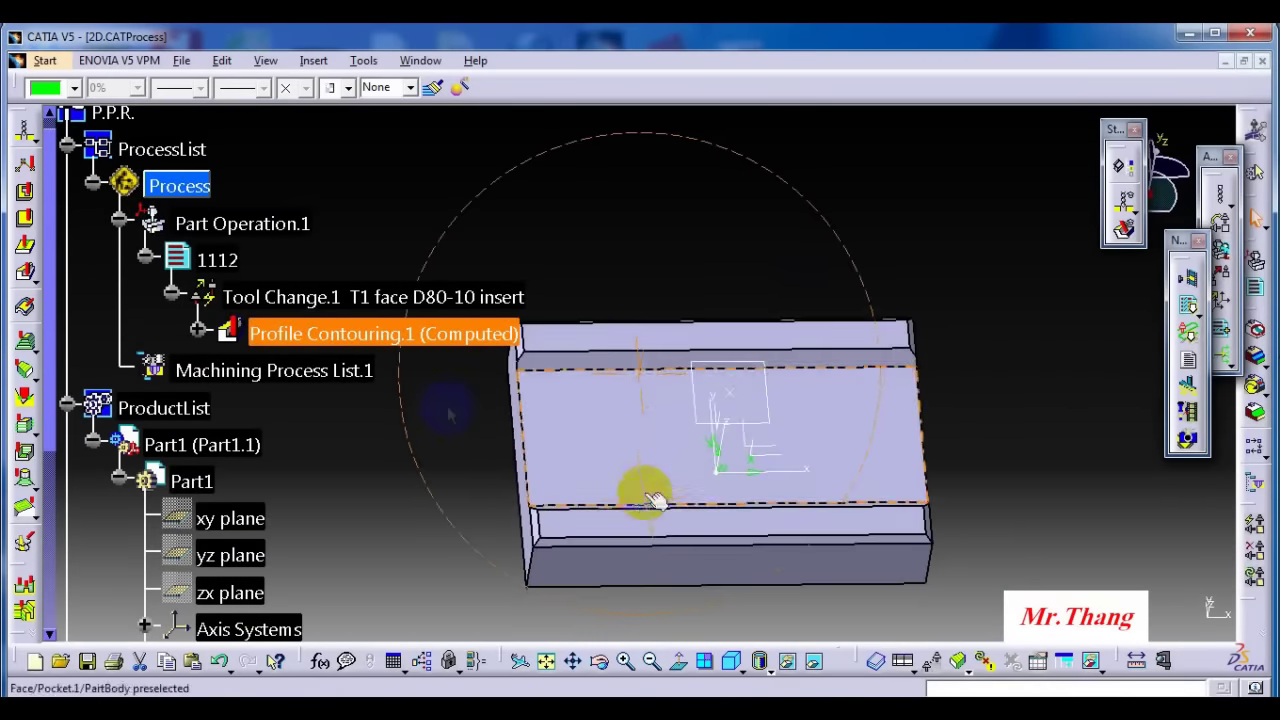
{"action": "scroll", "coordinate": [257, 443], "scroll_direction": "down", "scroll_amount": 5}
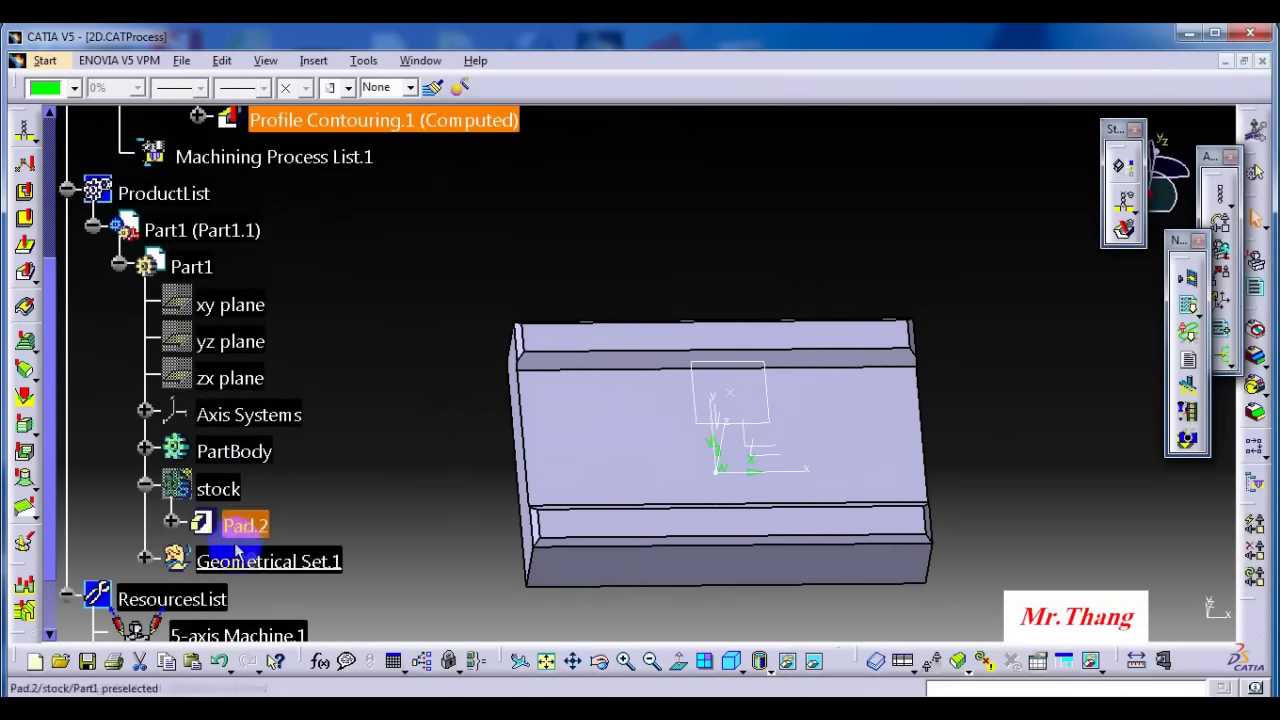
{"action": "double_click", "coordinate": [250, 562]}
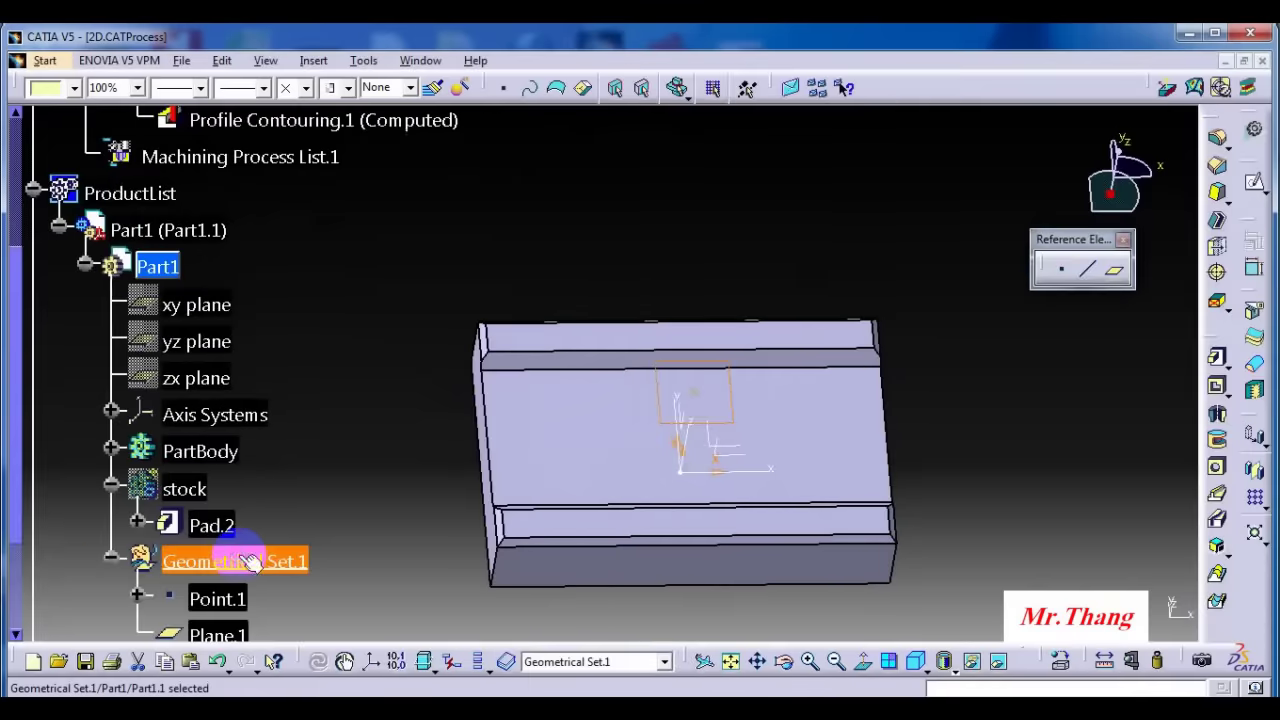
- Define a Point-Direction line from the groove floor's +X corner on the +Y side, using that side's long floor edge as direction
{"action": "middle_click_drag", "start_coordinate": [895, 428], "coordinate": [1062, 309]}
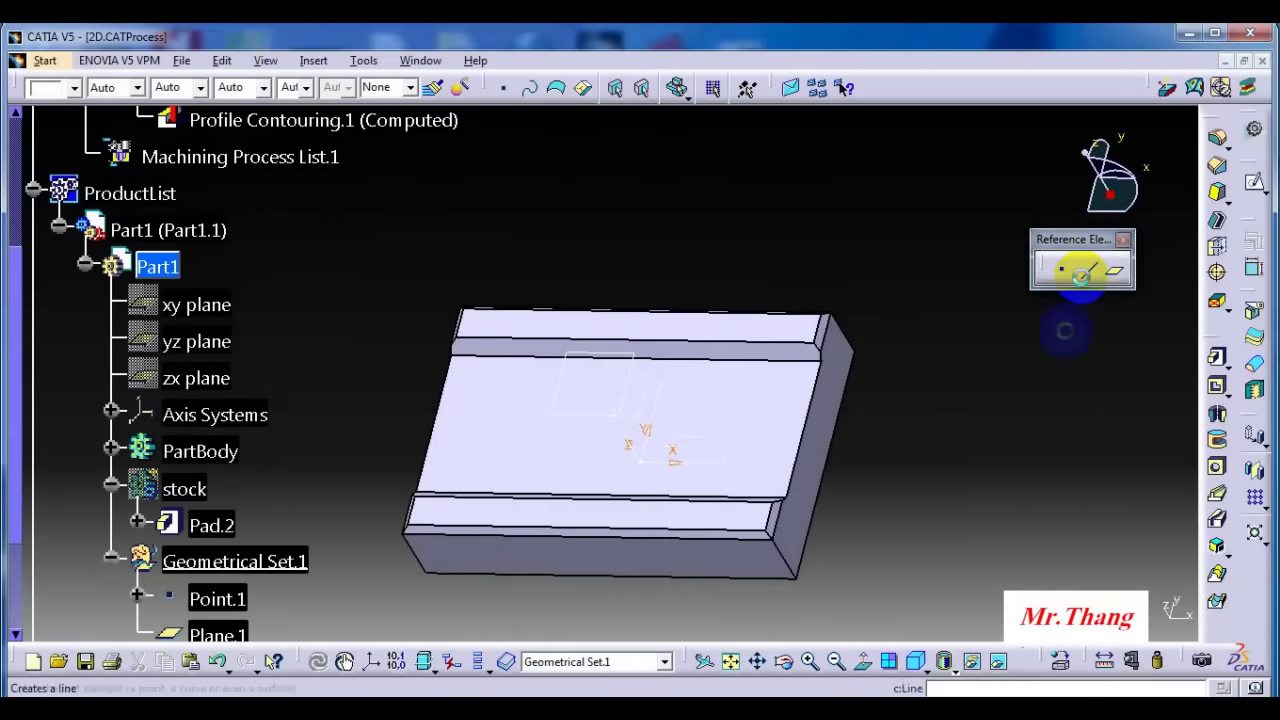
{"action": "left_click", "coordinate": [1080, 272]}
{"action": "left_click", "coordinate": [818, 352]}
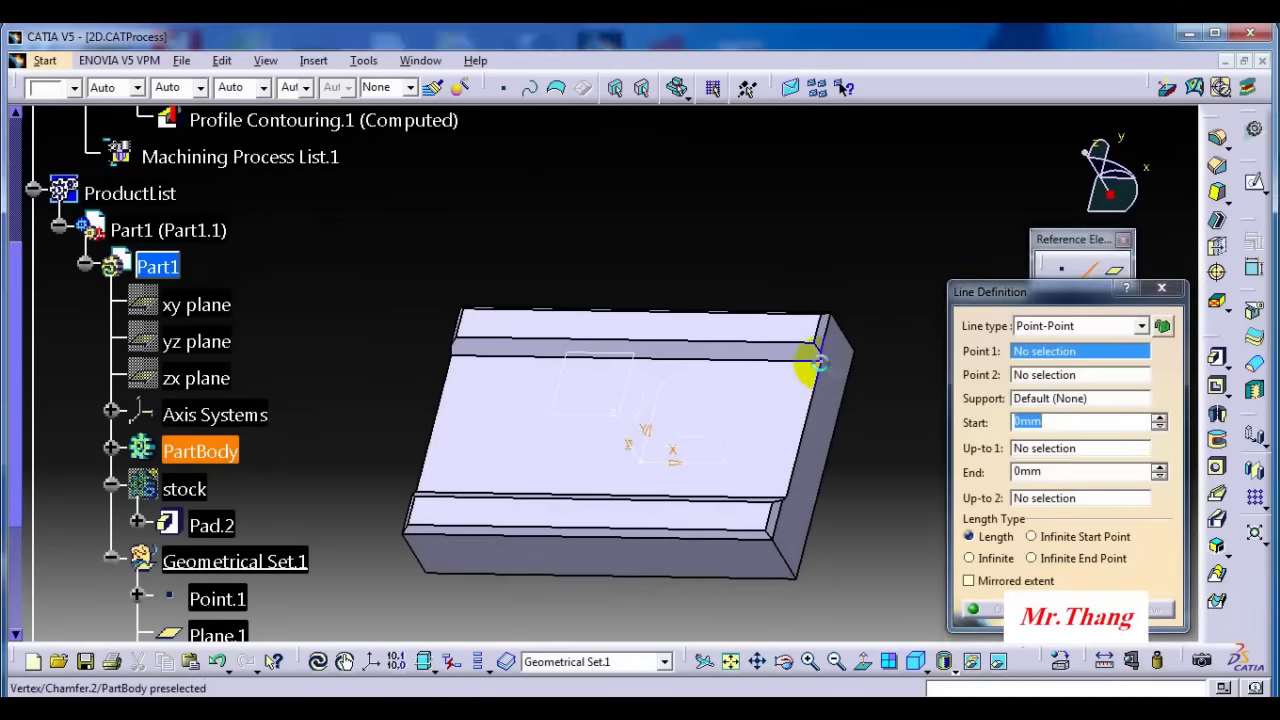
{"action": "left_click", "coordinate": [1062, 330]}
{"action": "left_click", "coordinate": [1045, 350]}
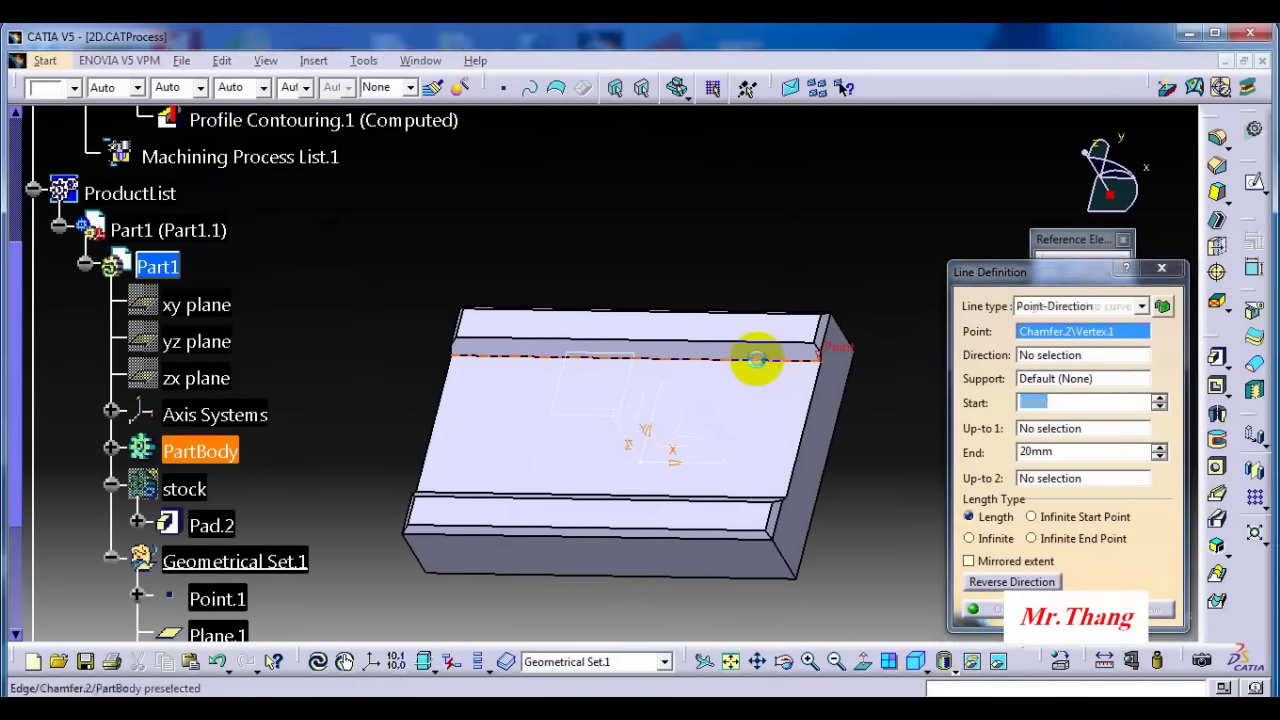
{"action": "left_click", "coordinate": [757, 360]}
{"action": "left_click", "coordinate": [1100, 220]}
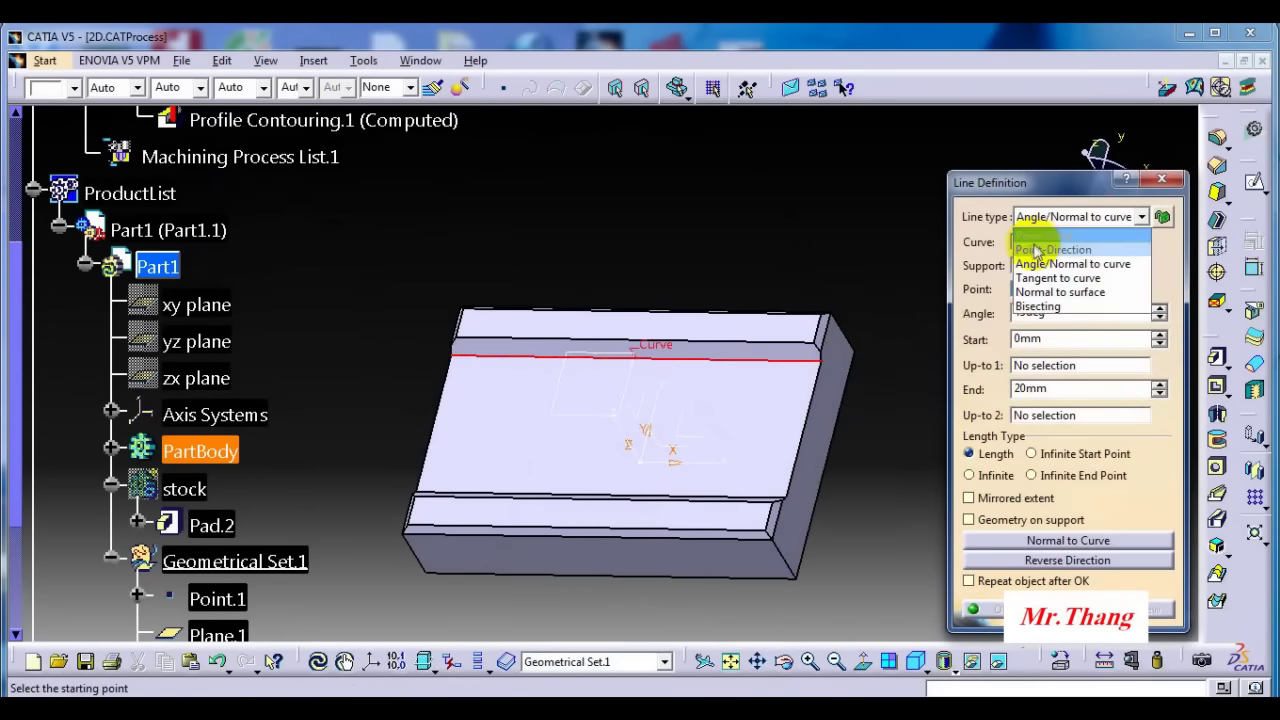
{"action": "left_click", "coordinate": [1050, 242]}
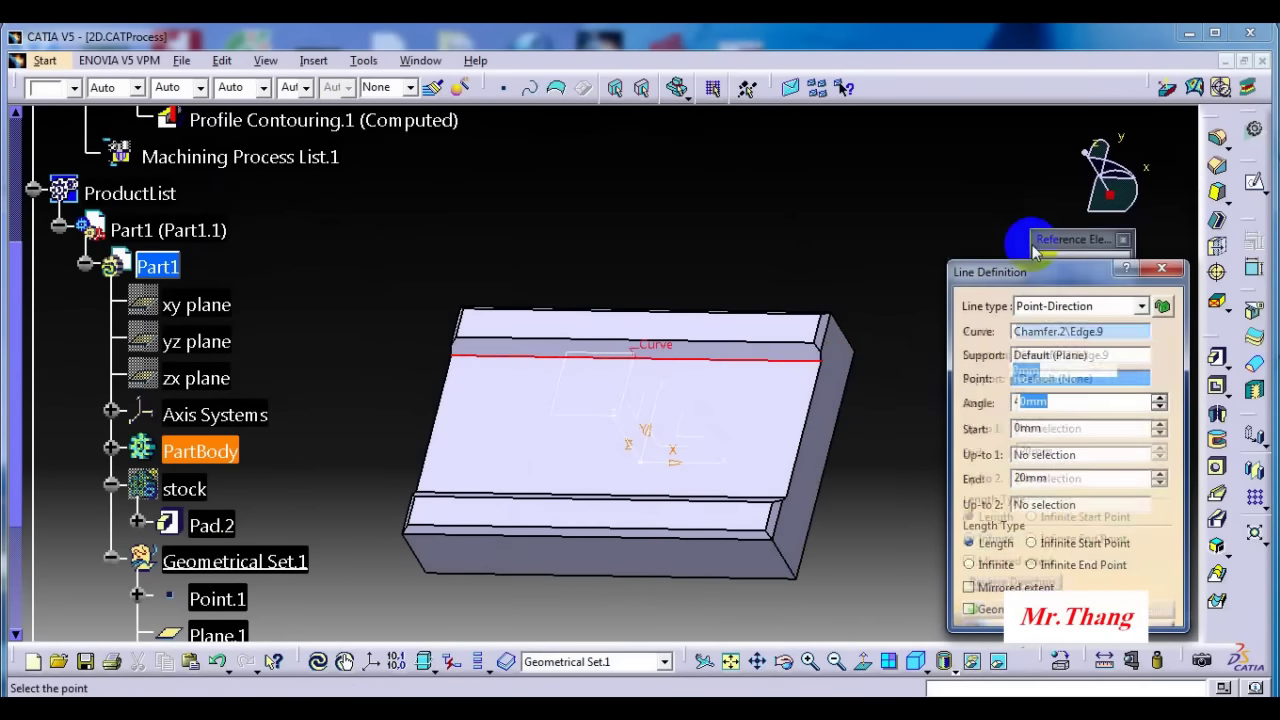
{"action": "left_click", "coordinate": [830, 372]}
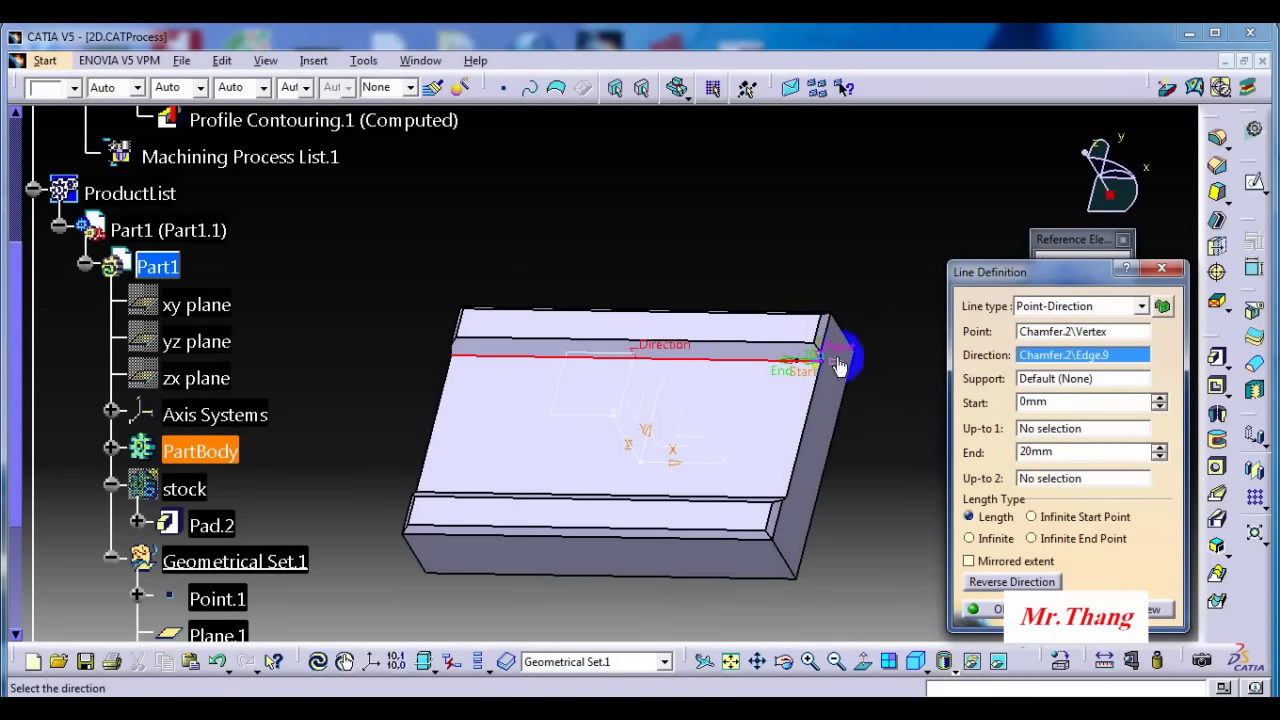
- Set the line's start to 45 mm, keep its end at 20 mm, and create the line
{"action": "left_click_drag", "start_coordinate": [838, 368], "coordinate": [868, 360]}
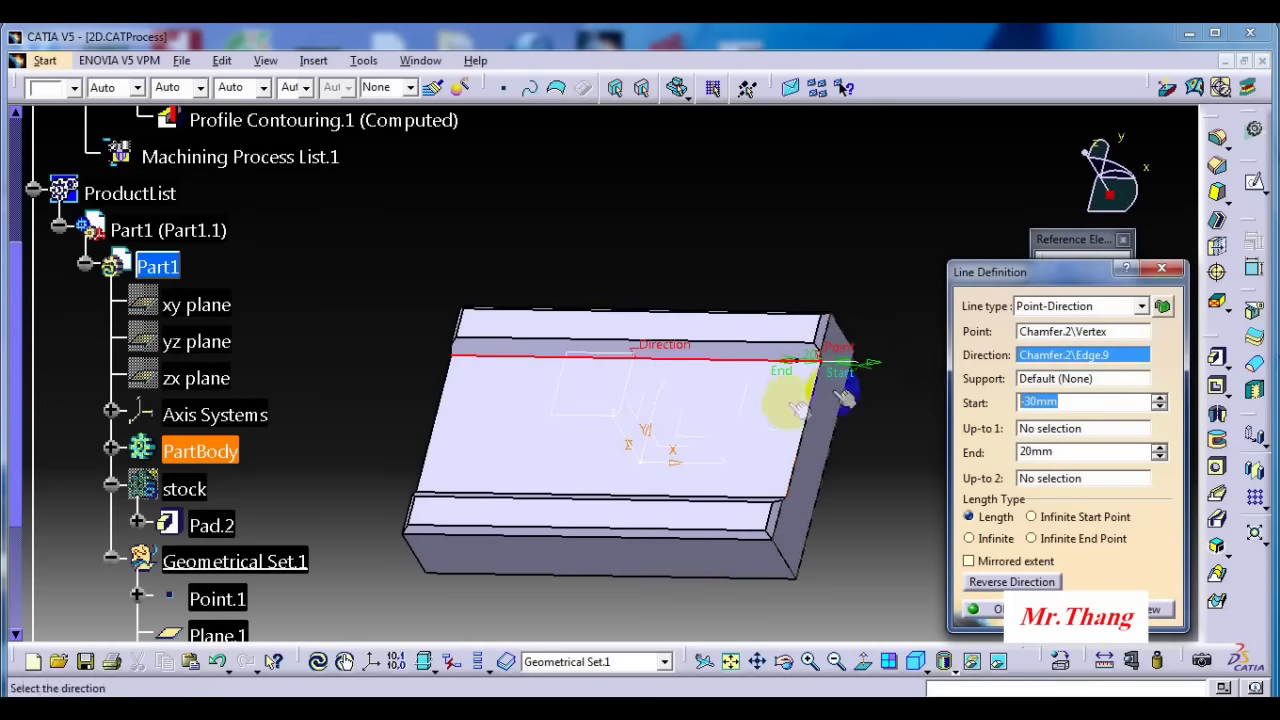
{"action": "middle_click_drag", "start_coordinate": [777, 406], "coordinate": [1025, 438]}
{"action": "left_click", "coordinate": [1038, 402]}
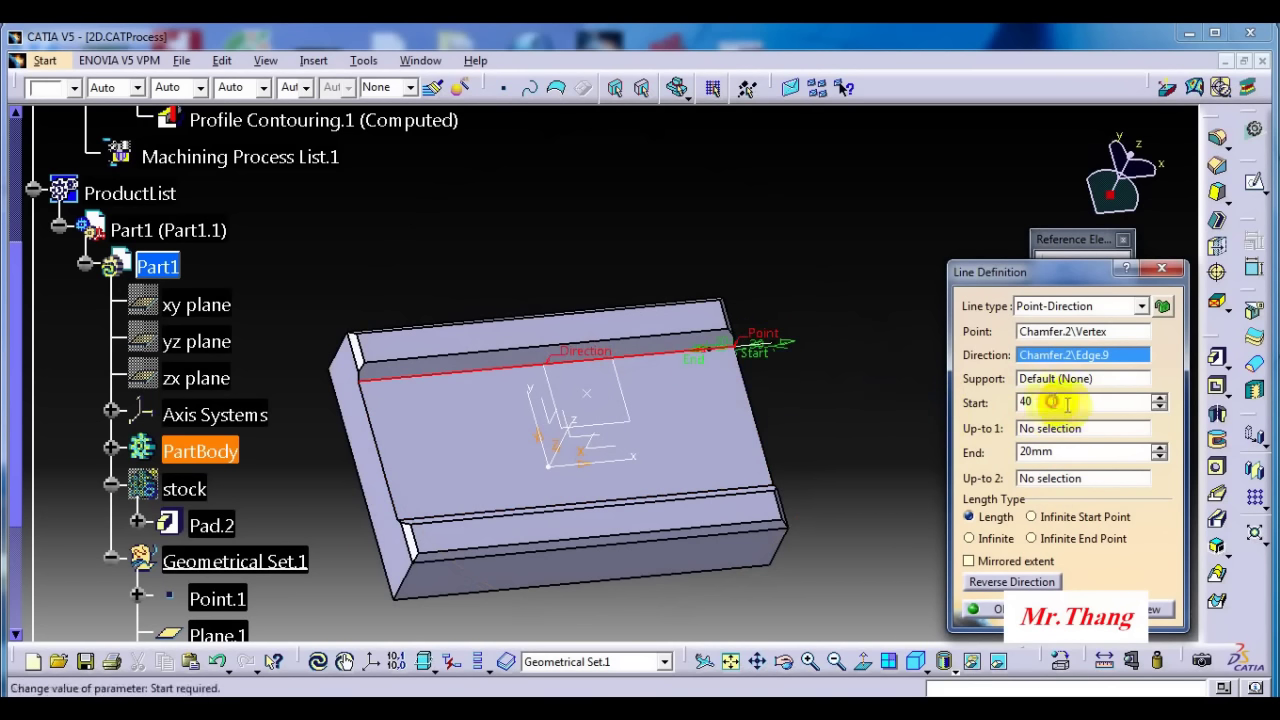
{"action": "left_click", "coordinate": [918, 396]}
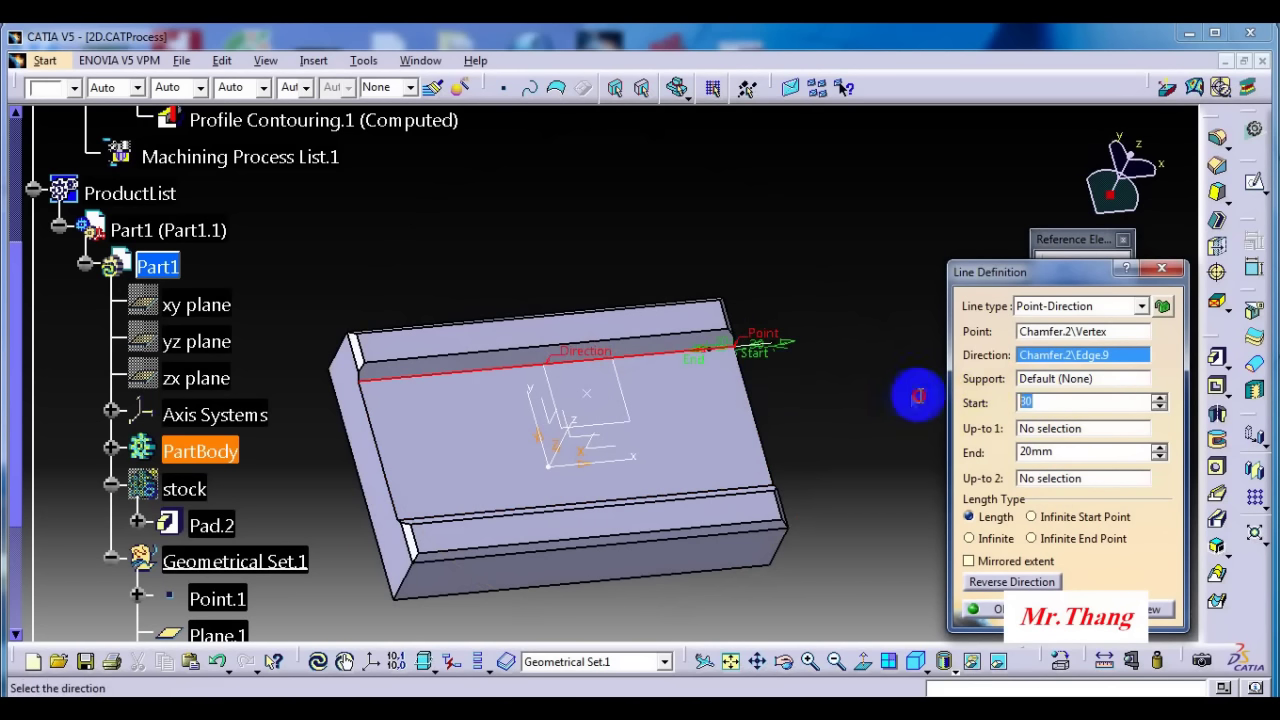
{"action": "left_click_drag", "start_coordinate": [967, 401], "coordinate": [920, 396]}
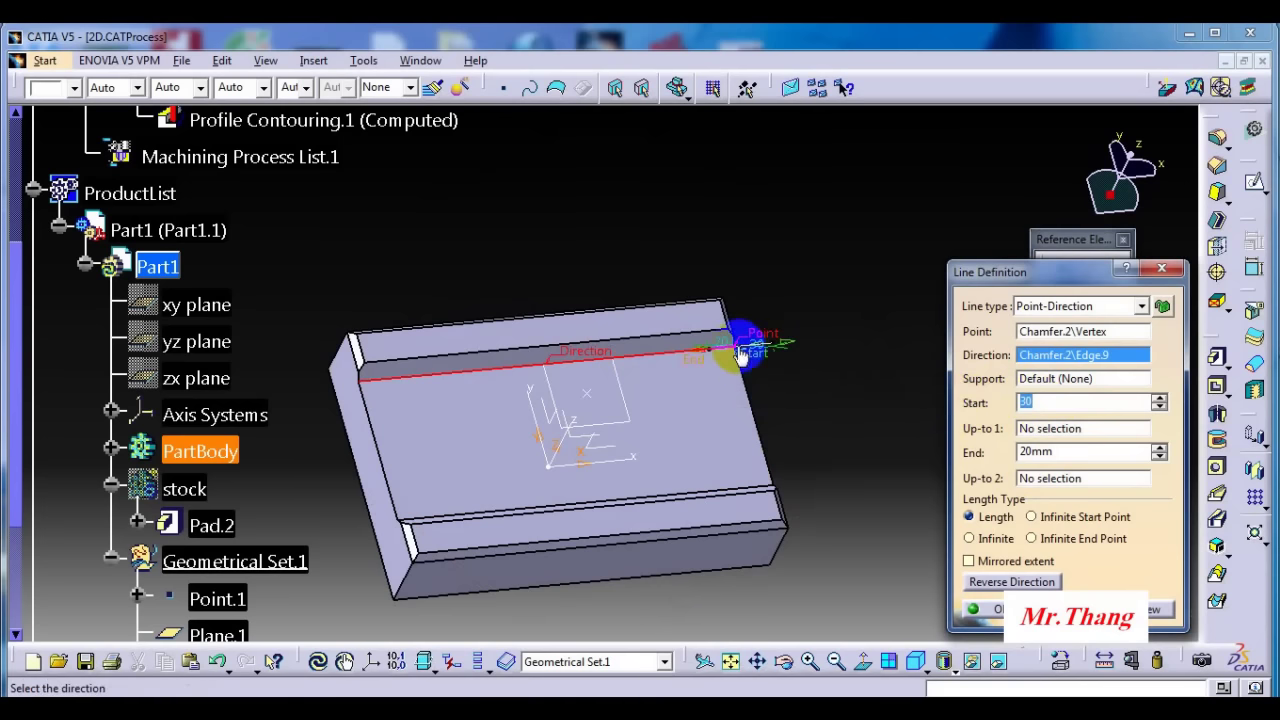
{"action": "left_click", "coordinate": [912, 402]}
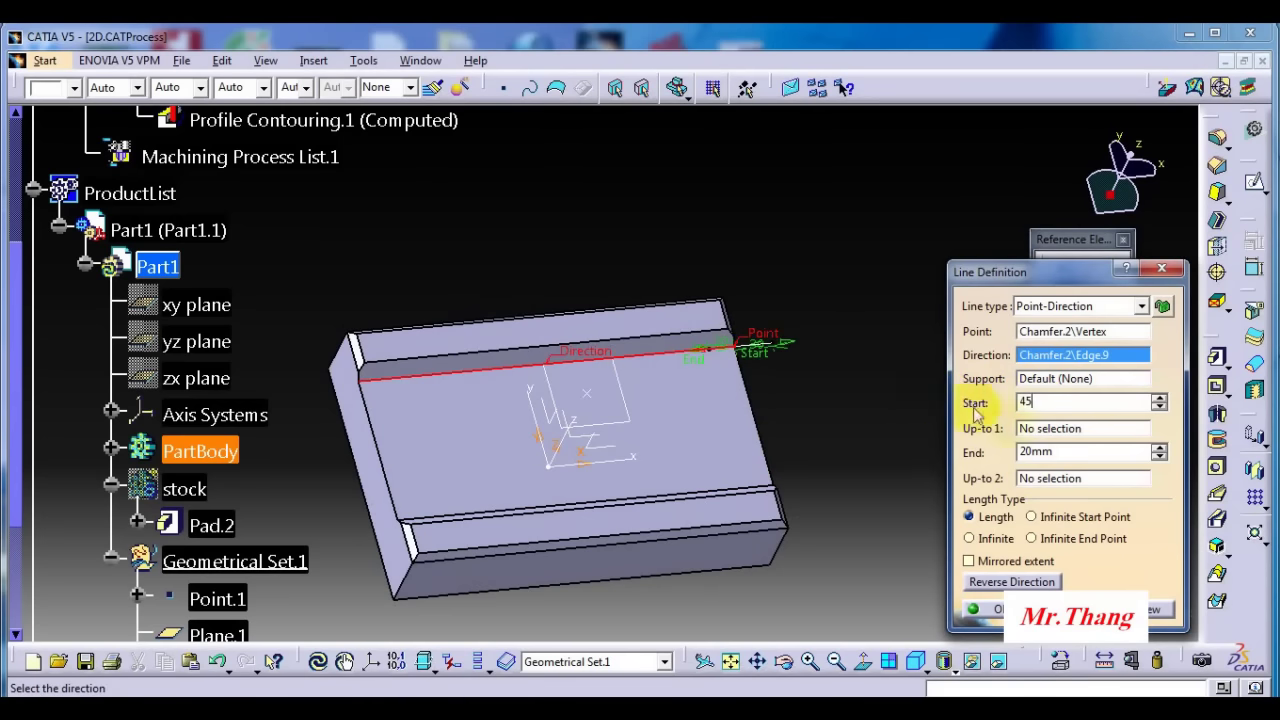
{"action": "left_click", "coordinate": [990, 606]}
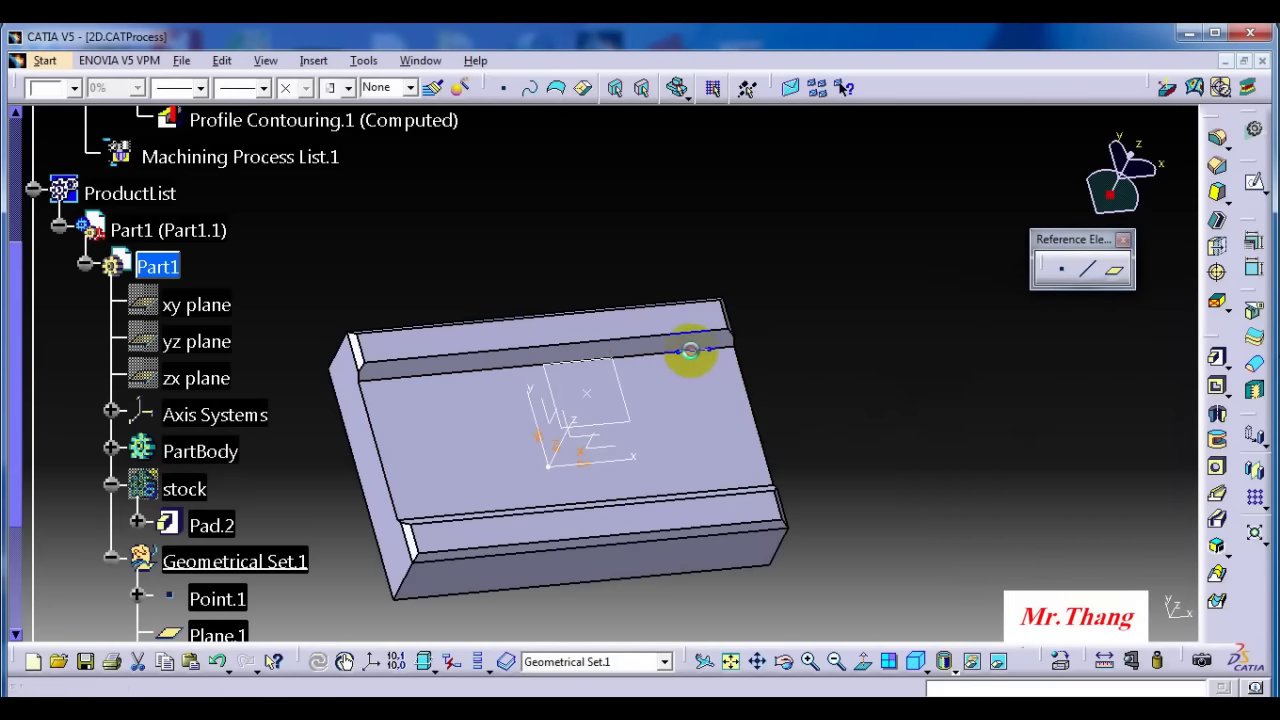
- Edit the line to start at 0 mm and end at 45 mm, with its direction reversed outward from the part
{"action": "middle_click_drag", "start_coordinate": [806, 446], "coordinate": [836, 412]}
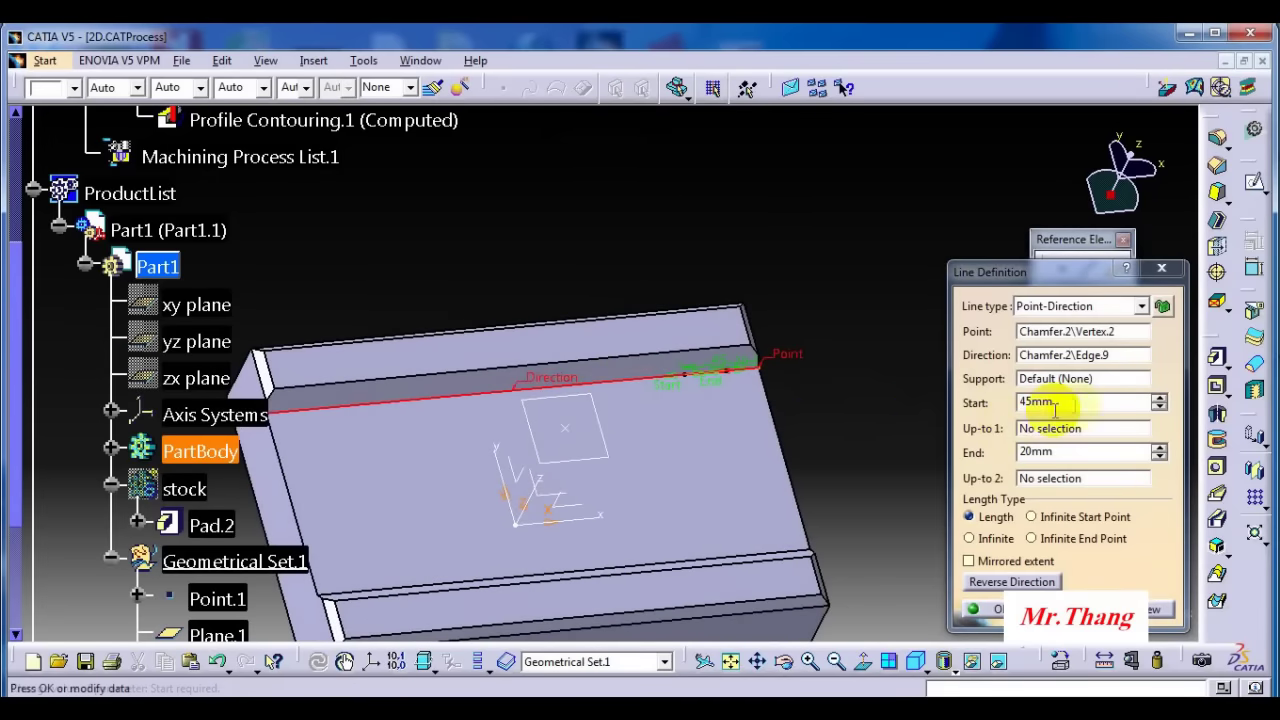
{"action": "left_click", "coordinate": [912, 405]}
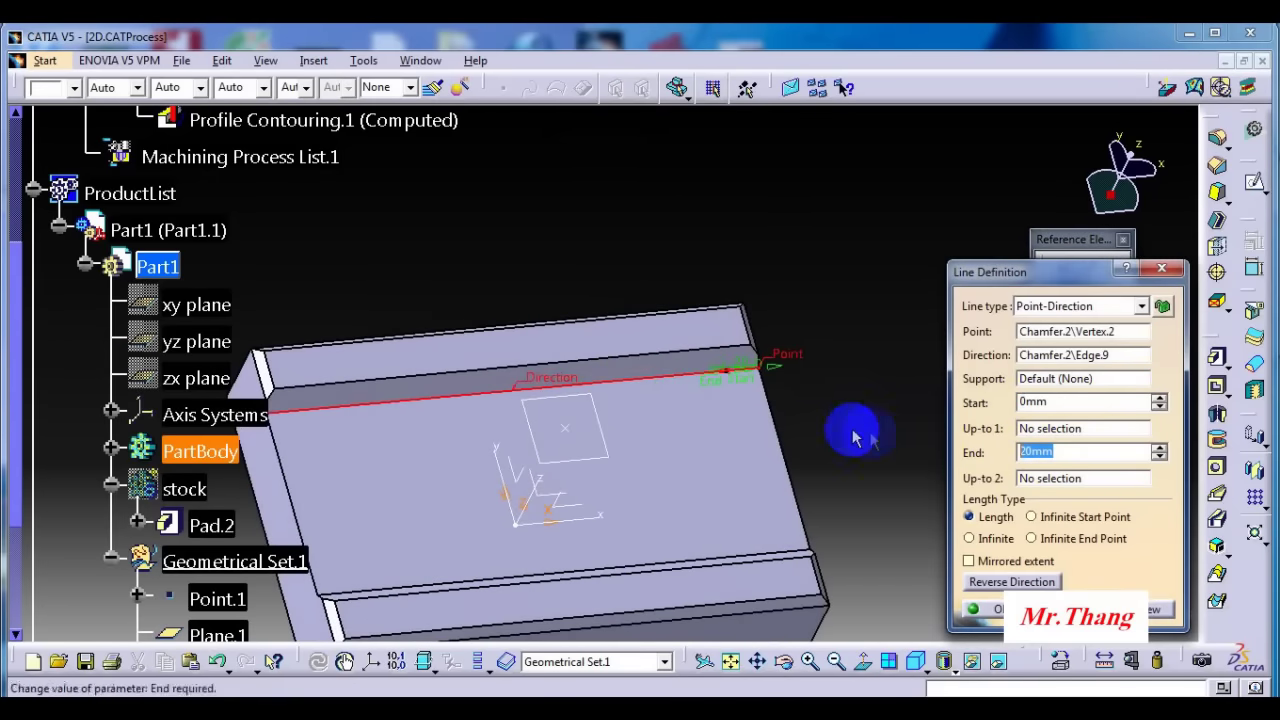
{"action": "type", "text": "45"}
{"action": "left_click", "coordinate": [843, 312]}
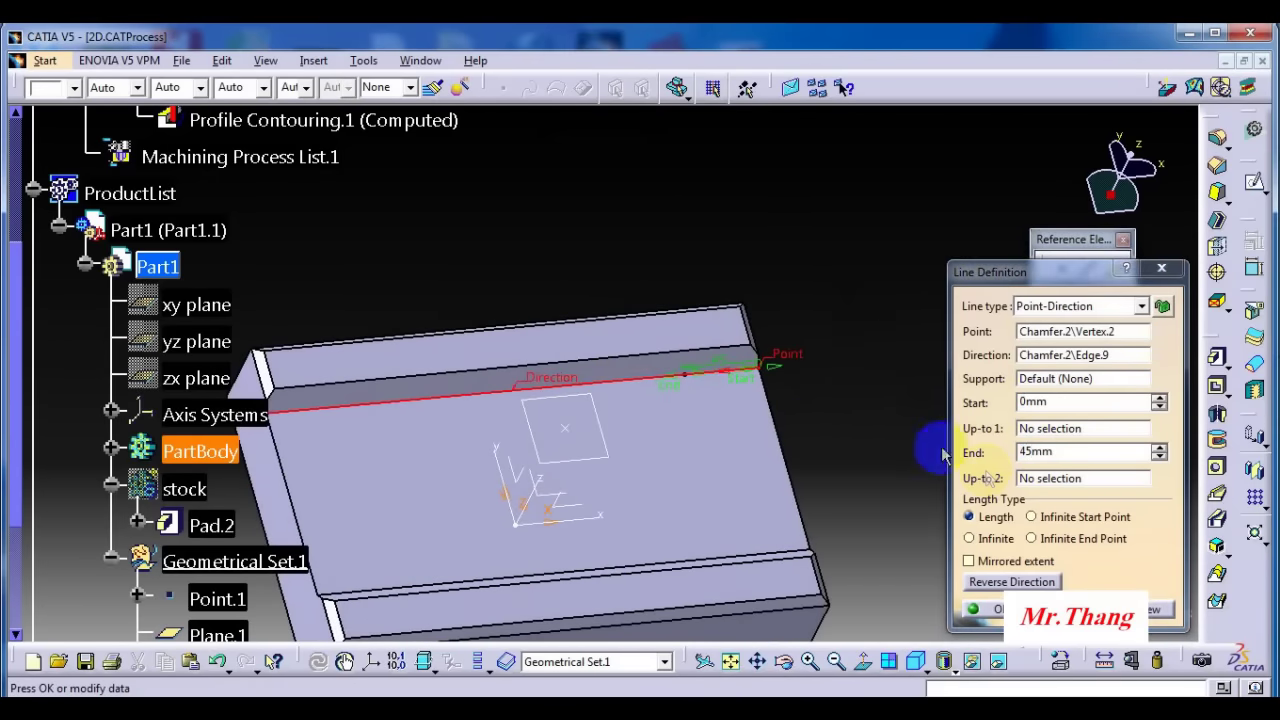
{"action": "left_click", "coordinate": [1022, 582]}
{"action": "left_click", "coordinate": [985, 609]}
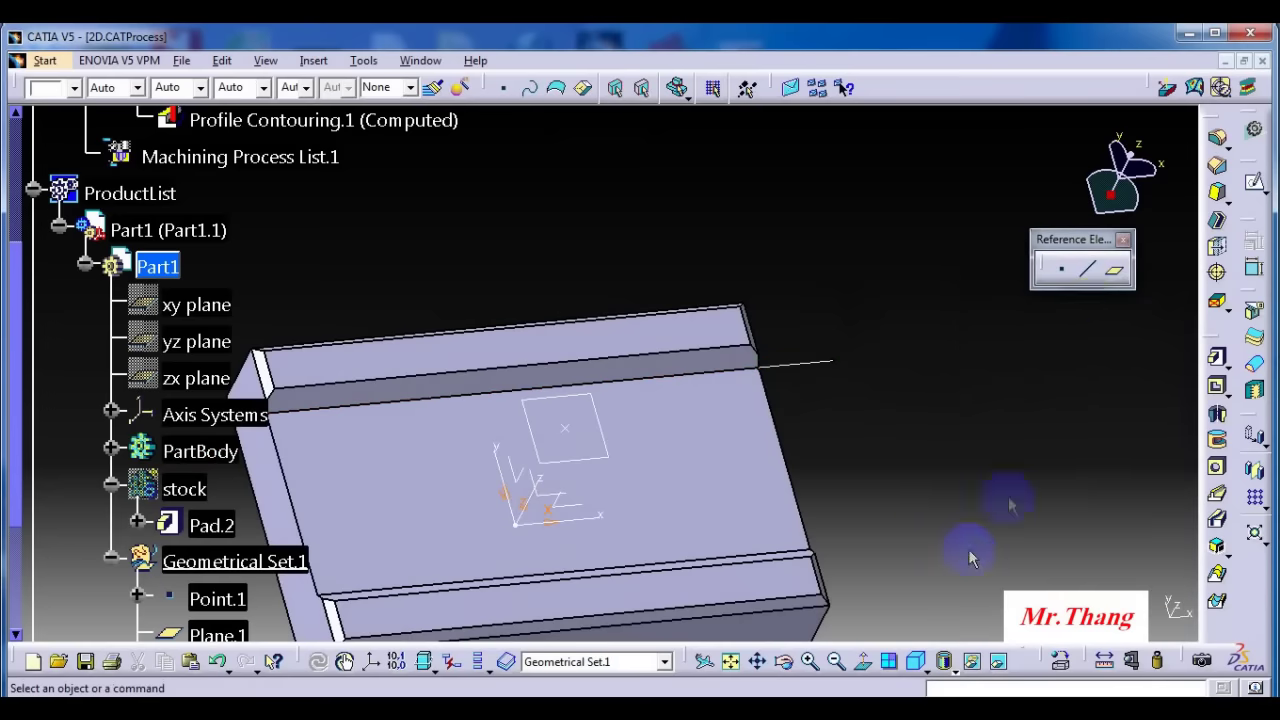
- Create a 45 mm Point-Direction line outward from the groove floor's other +X corner, along the -Y side floor edge
{"action": "left_click", "coordinate": [1090, 265]}
{"action": "middle_click_drag", "start_coordinate": [760, 418], "coordinate": [770, 540]}
{"action": "left_click", "coordinate": [790, 512]}
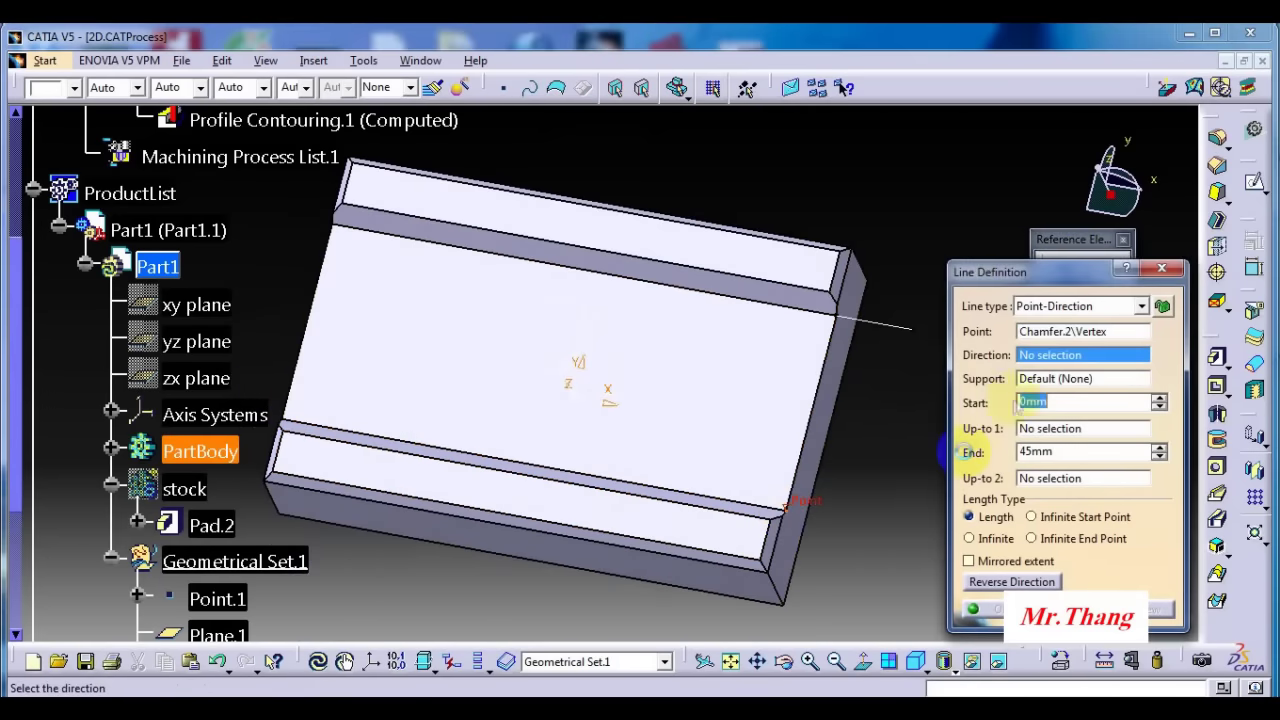
{"action": "left_click", "coordinate": [712, 500]}
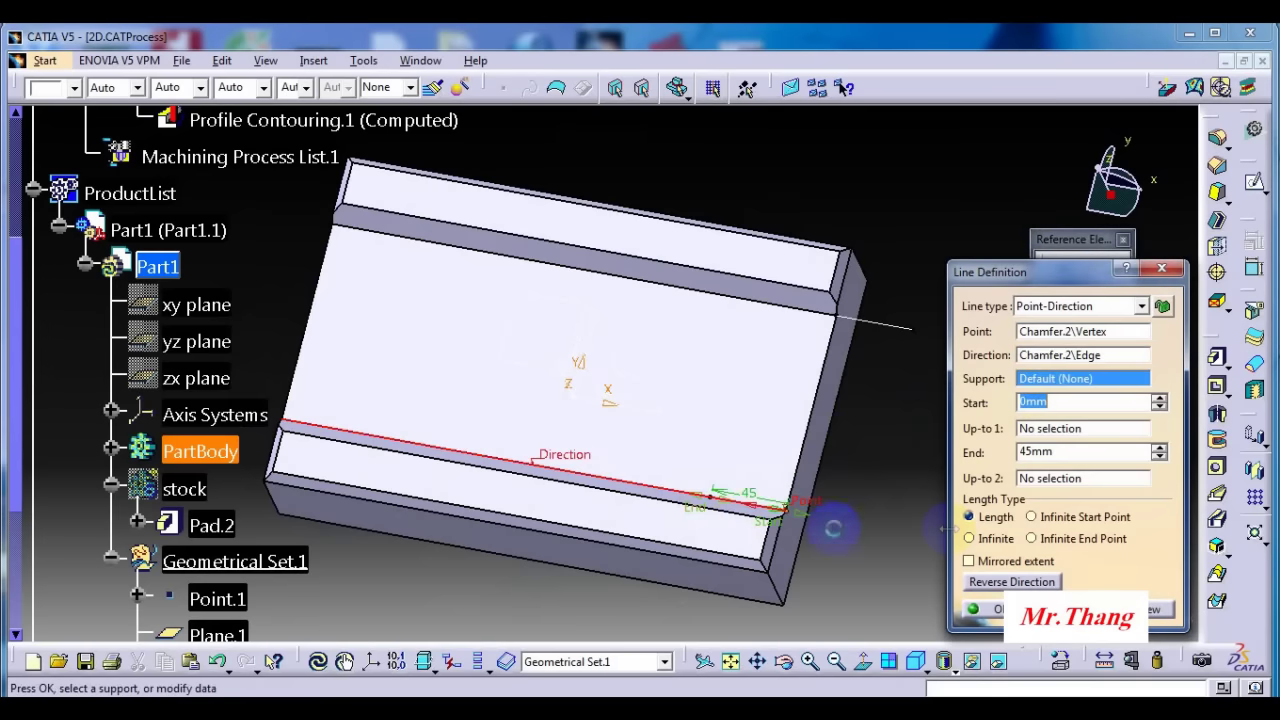
{"action": "left_click", "coordinate": [990, 607]}
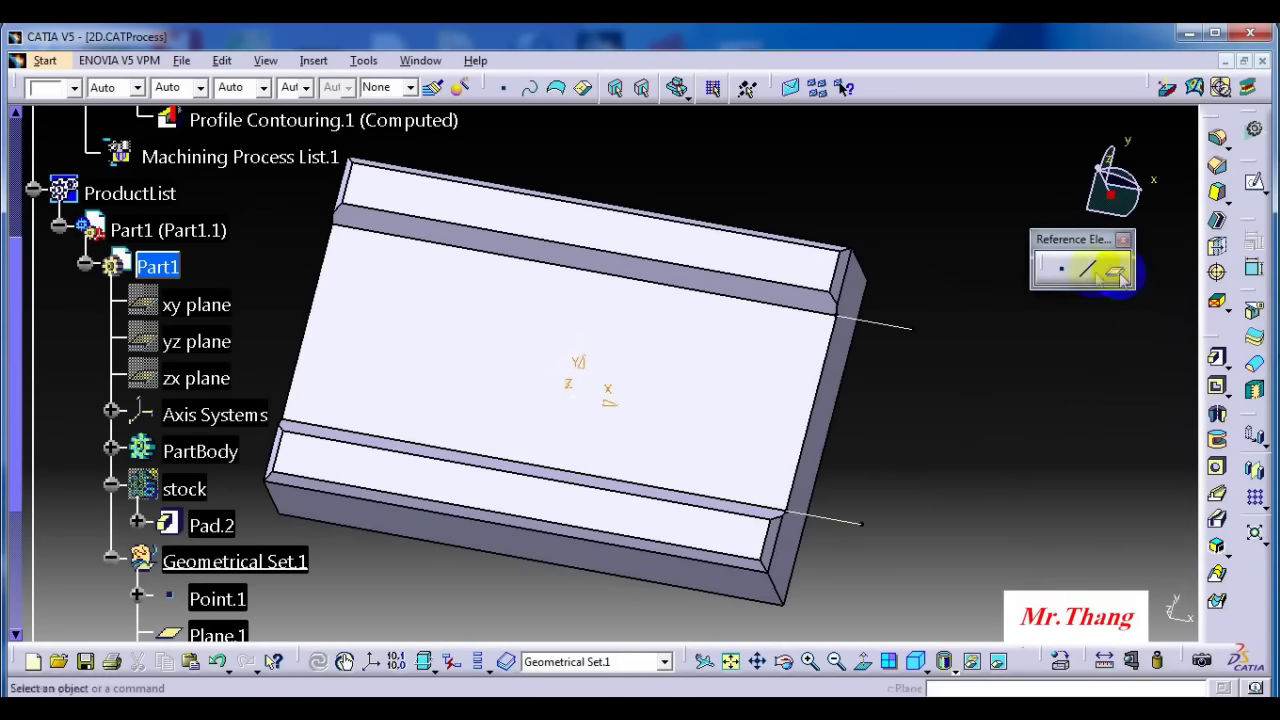
- Connect the outer ends of the two 45 mm extension lines with a straight line and save the document
{"action": "left_click", "coordinate": [1087, 268]}
{"action": "left_click", "coordinate": [914, 328]}
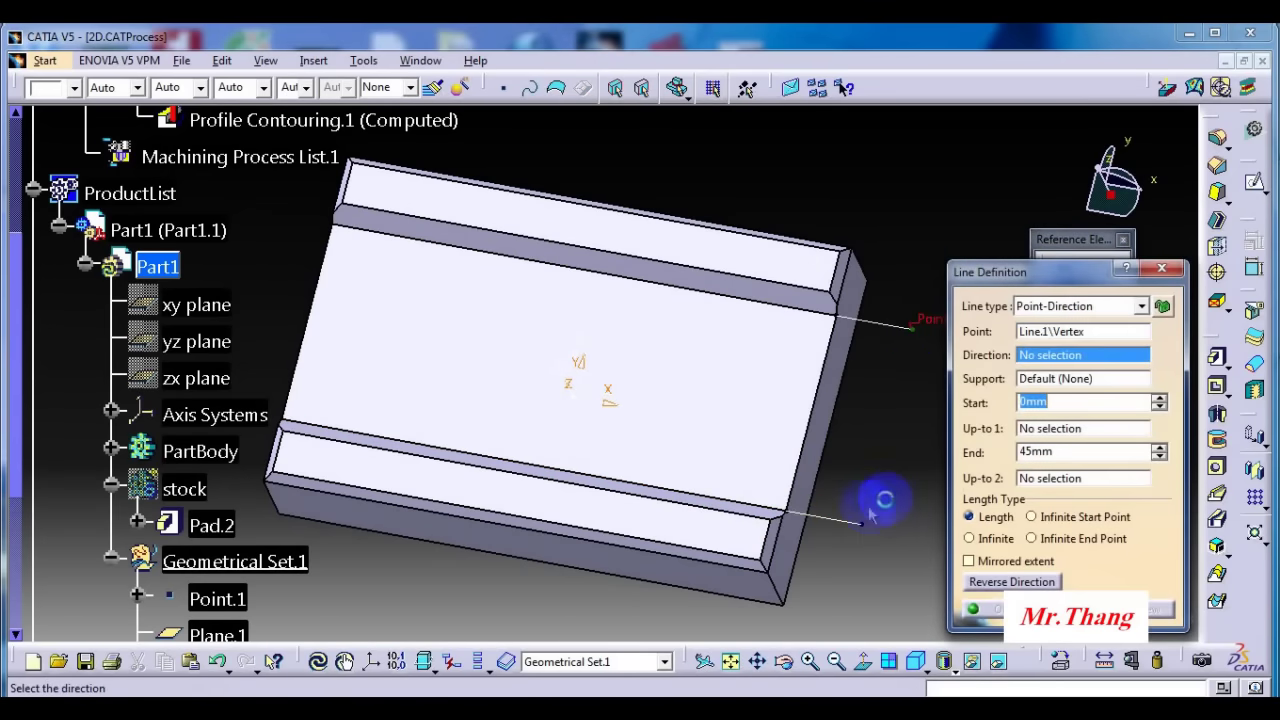
{"action": "left_click", "coordinate": [861, 522]}
{"action": "left_click", "coordinate": [997, 610]}
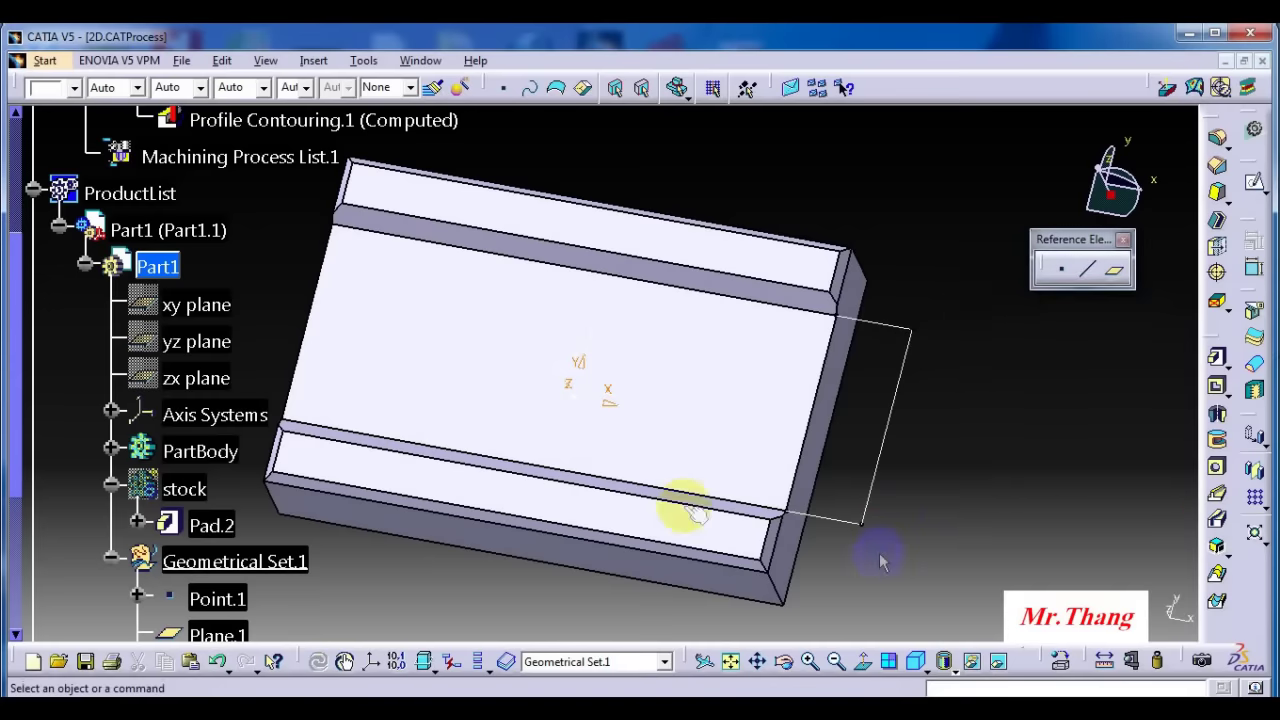
{"action": "middle_click_drag", "start_coordinate": [680, 509], "coordinate": [780, 382]}
{"action": "key", "text": "ctrl+s"}
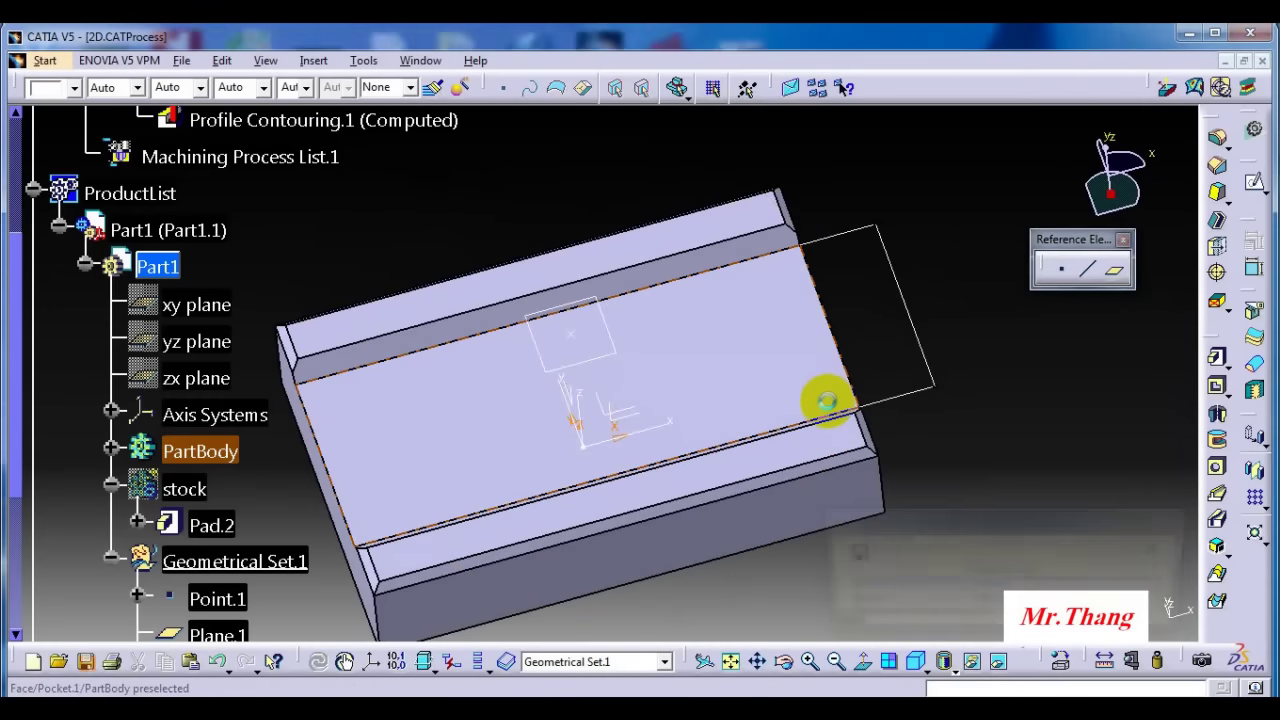
- Return to the machining process and open the geometry settings of the Profile Contouring.1 operation
{"action": "scroll", "coordinate": [271, 371], "scroll_direction": "up", "scroll_amount": 2}
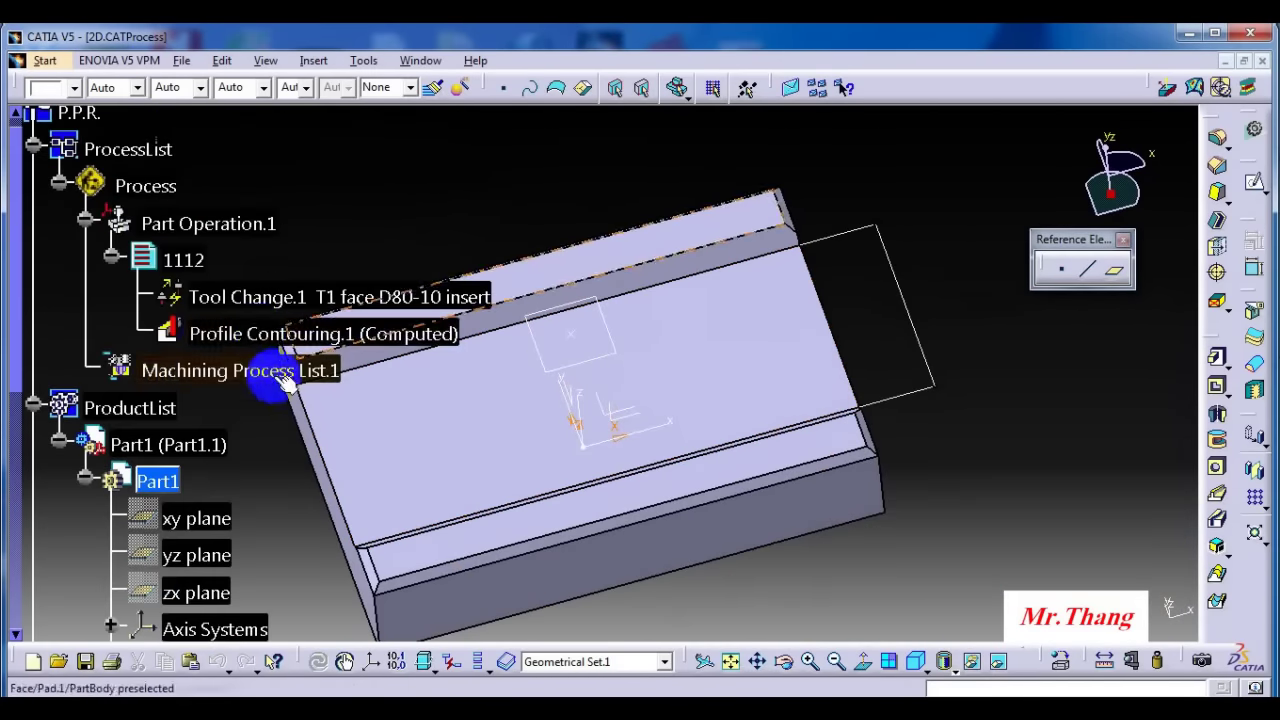
{"action": "double_click", "coordinate": [249, 332]}
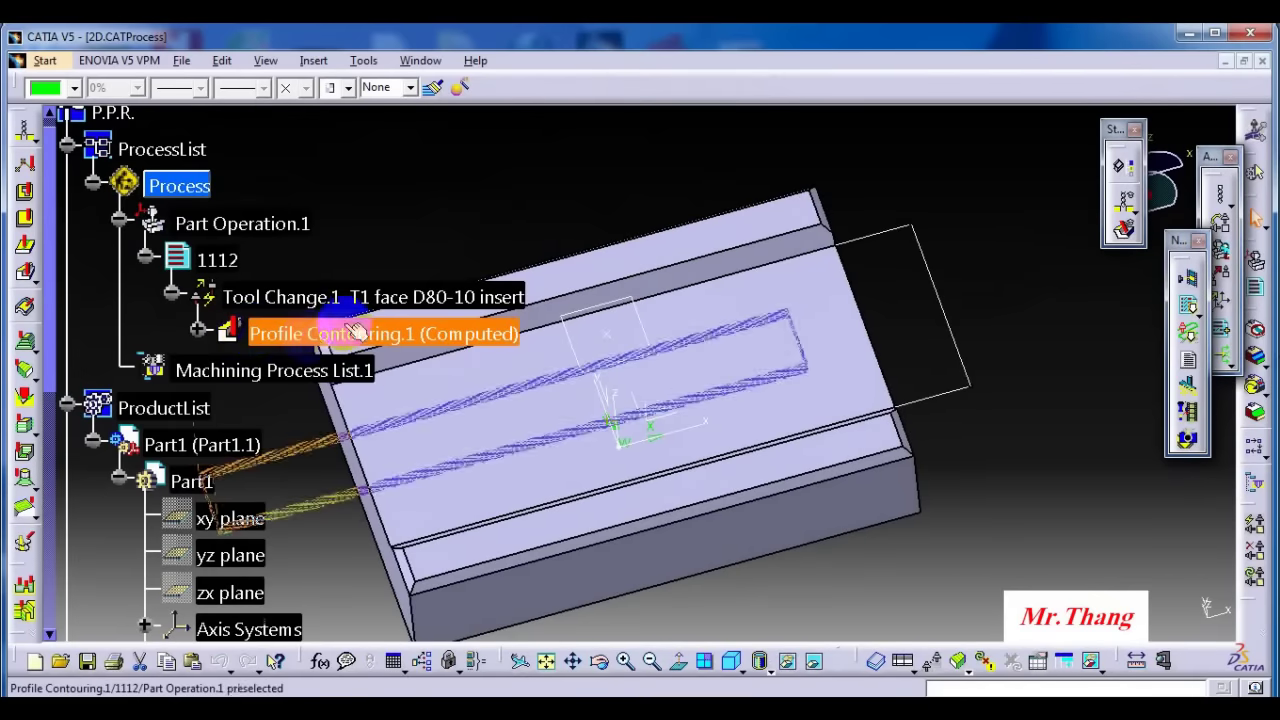
{"action": "middle_click_drag", "start_coordinate": [716, 456], "coordinate": [766, 452]}
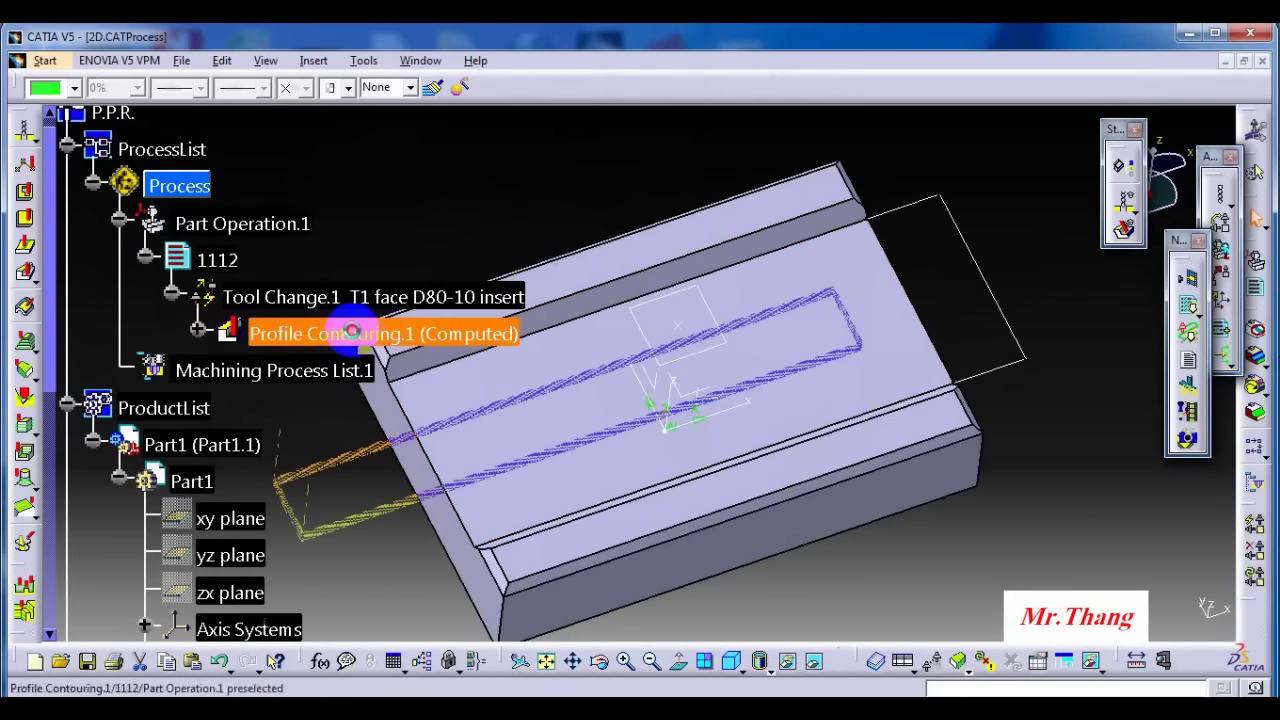
{"action": "double_click", "coordinate": [363, 333]}
{"action": "left_click", "coordinate": [897, 113]}
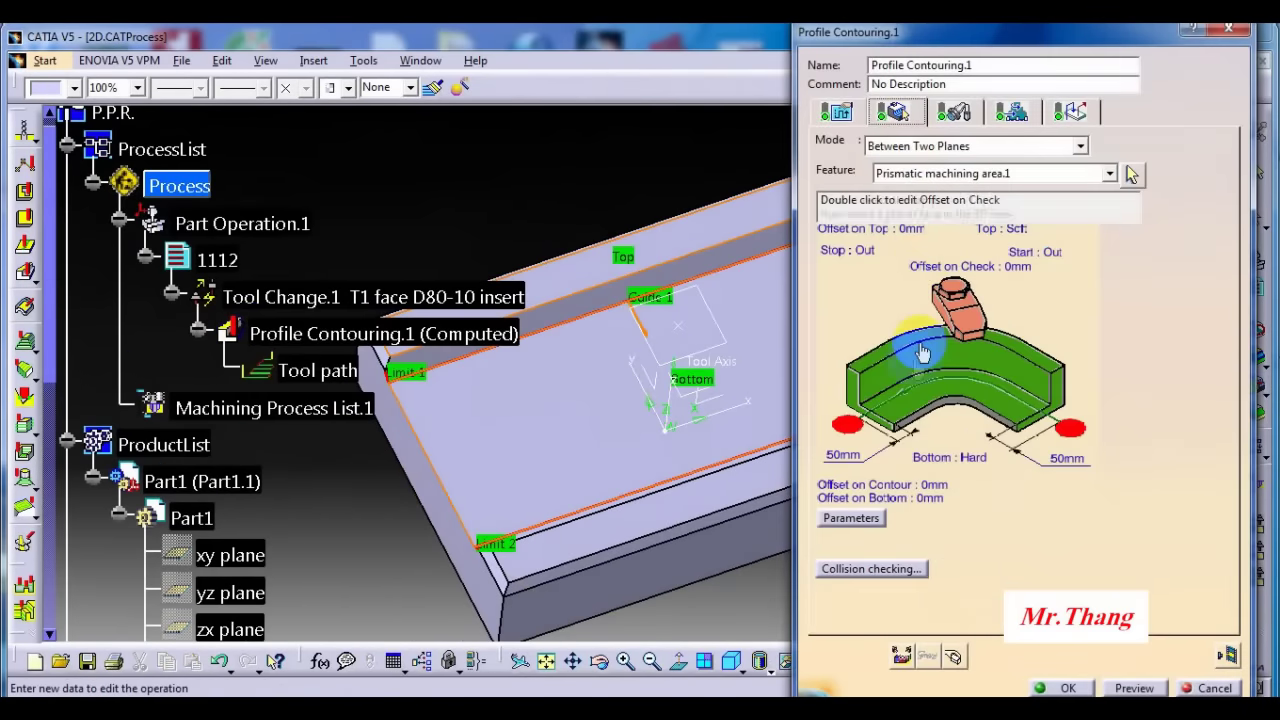
- Clear the guide contour and redefine it from the groove floor's +Y edge, the three extension lines and its -Y edge
{"action": "right_click", "coordinate": [914, 366]}
{"action": "left_click", "coordinate": [971, 455]}
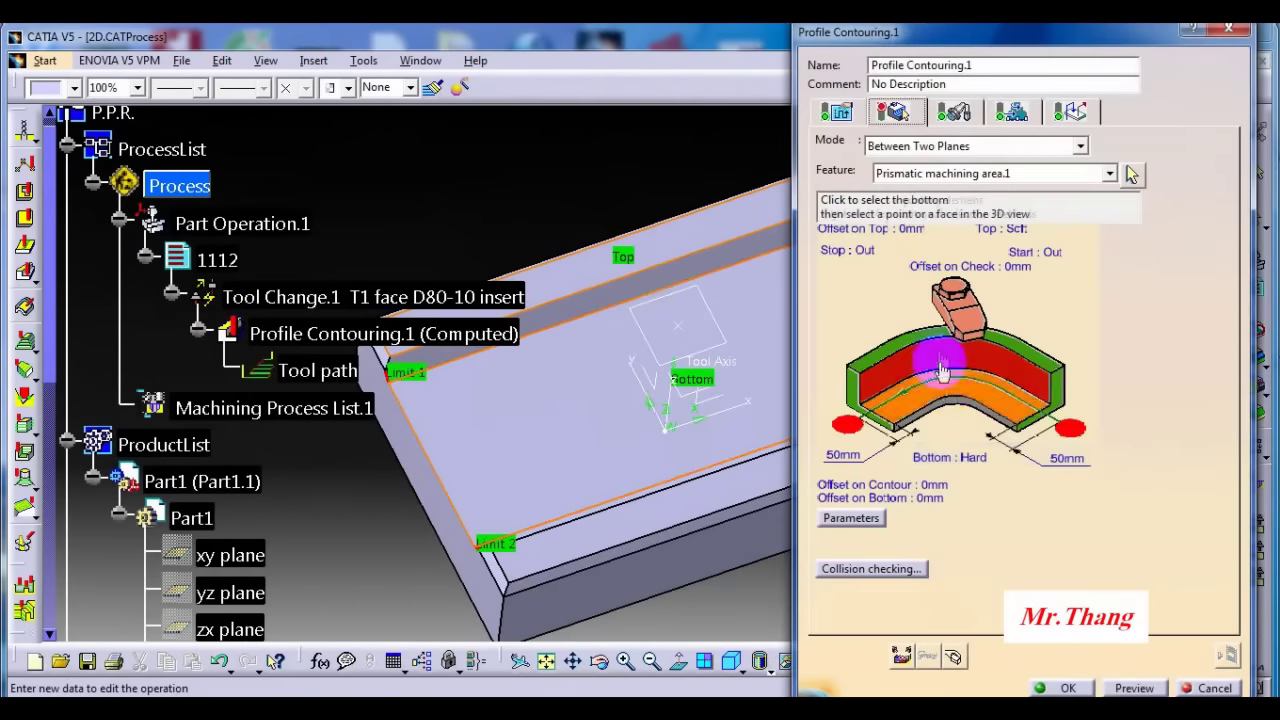
{"action": "left_click", "coordinate": [928, 357]}
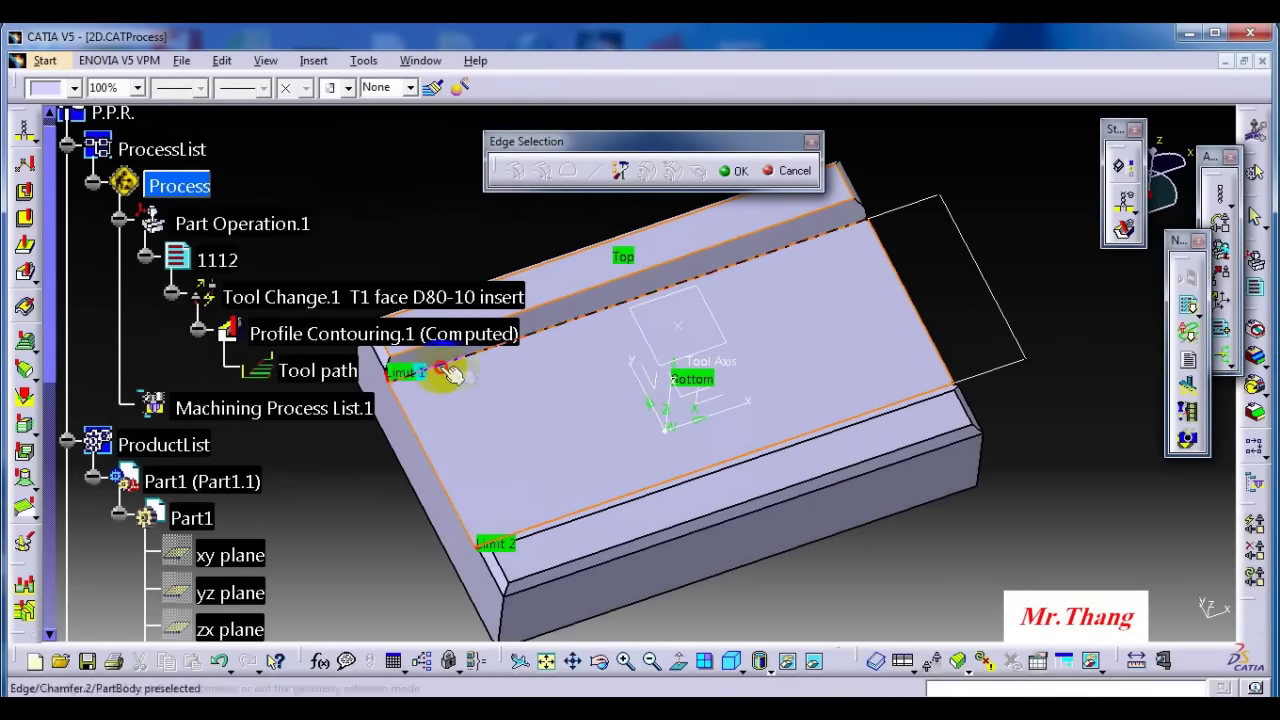
{"action": "left_click", "coordinate": [883, 231]}
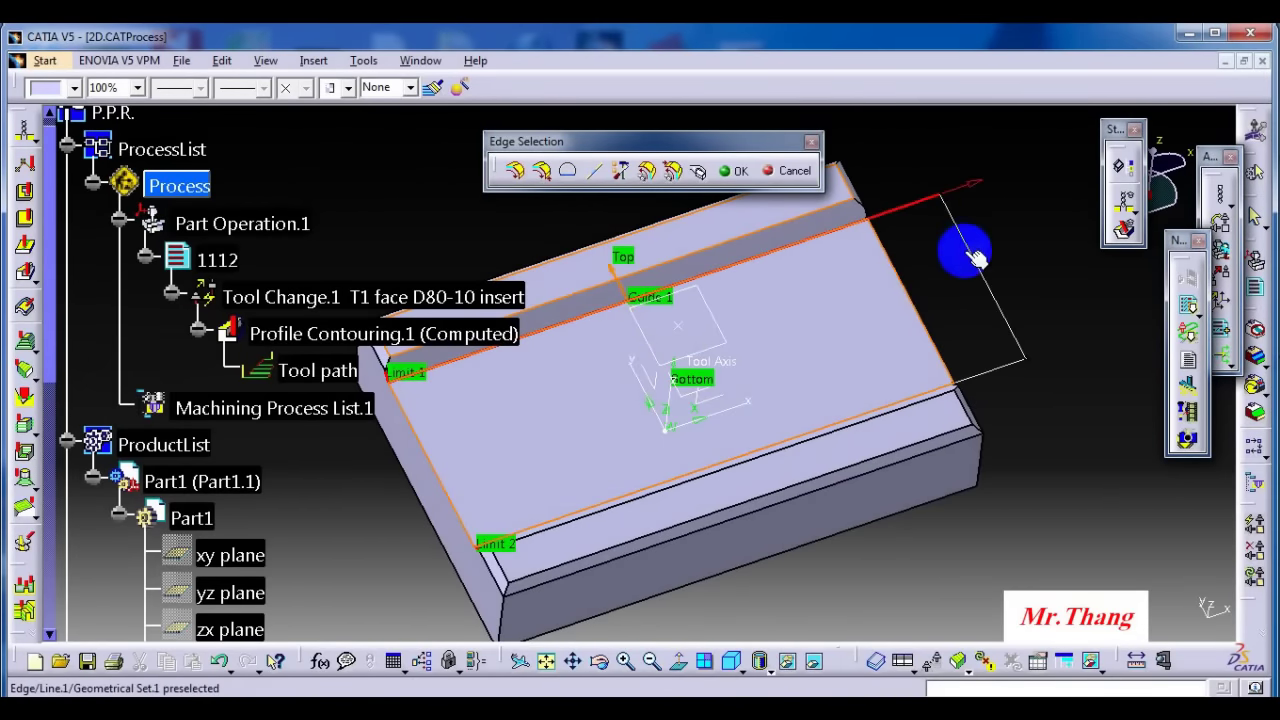
{"action": "left_click", "coordinate": [993, 378]}
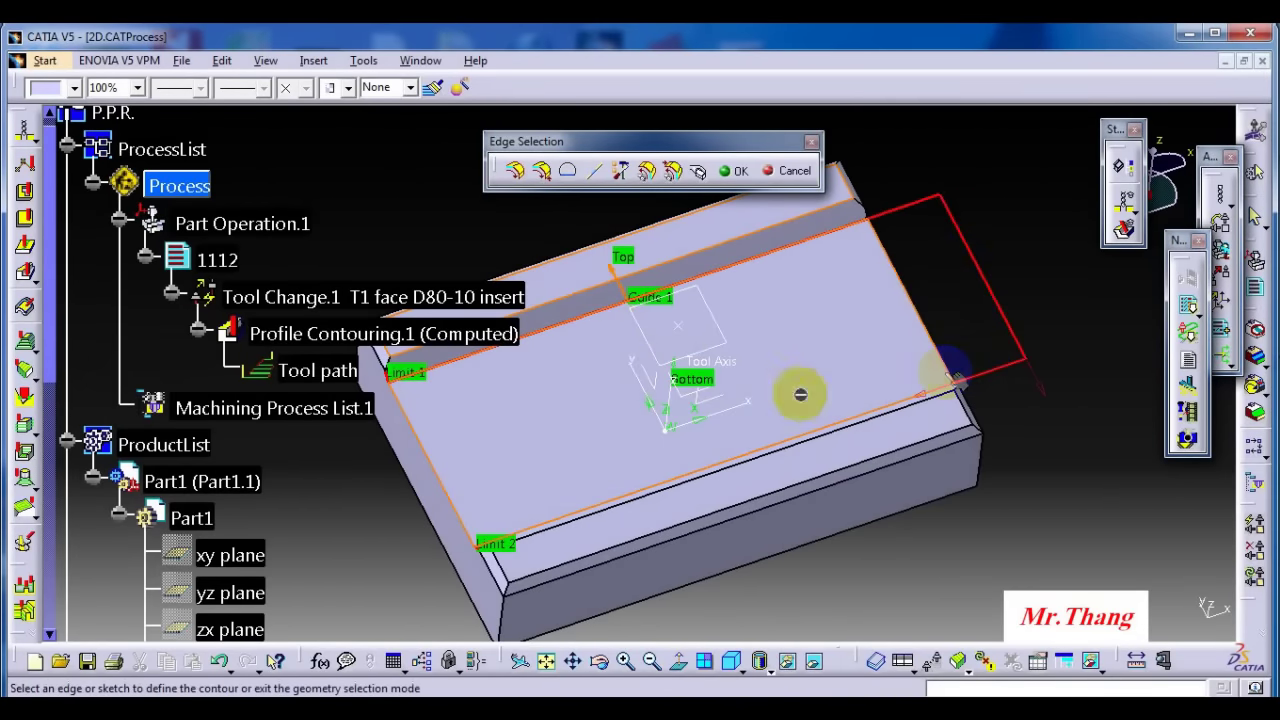
{"action": "left_click", "coordinate": [731, 463]}
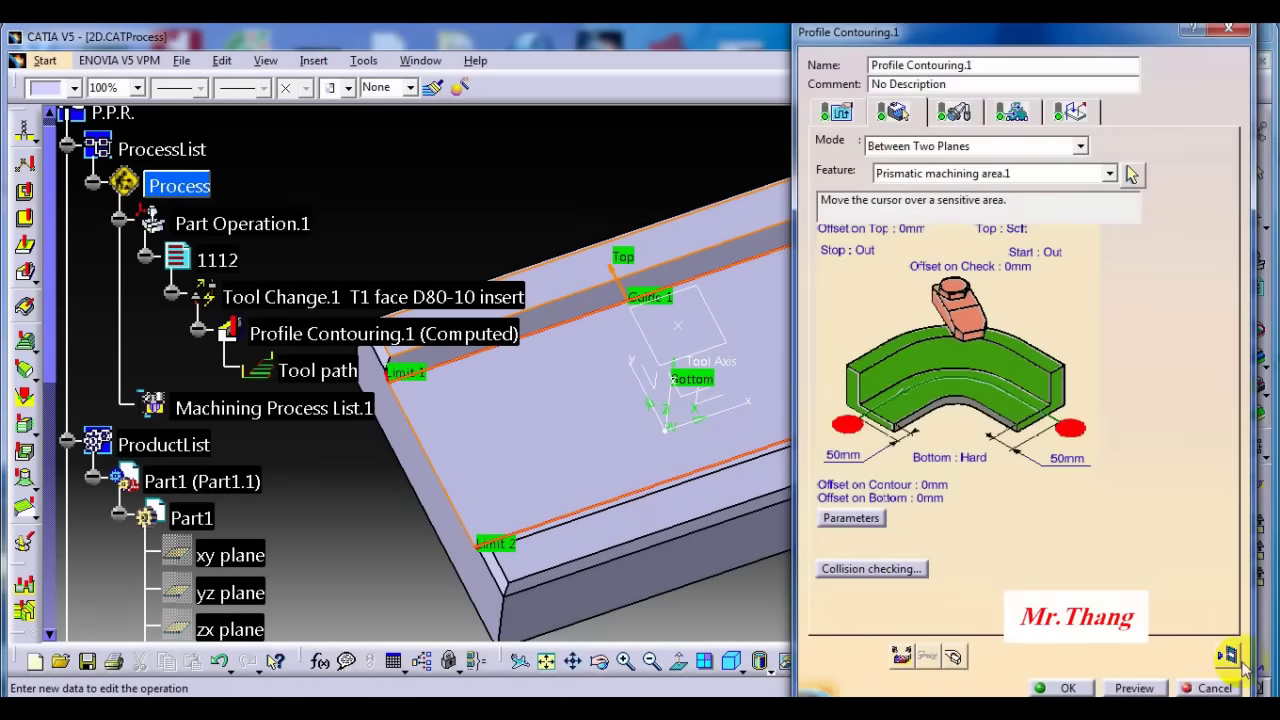
- Reverse the guide side to the inside of the contour and replay the tool path to examine its +X end corners
{"action": "left_click", "coordinate": [1227, 656]}
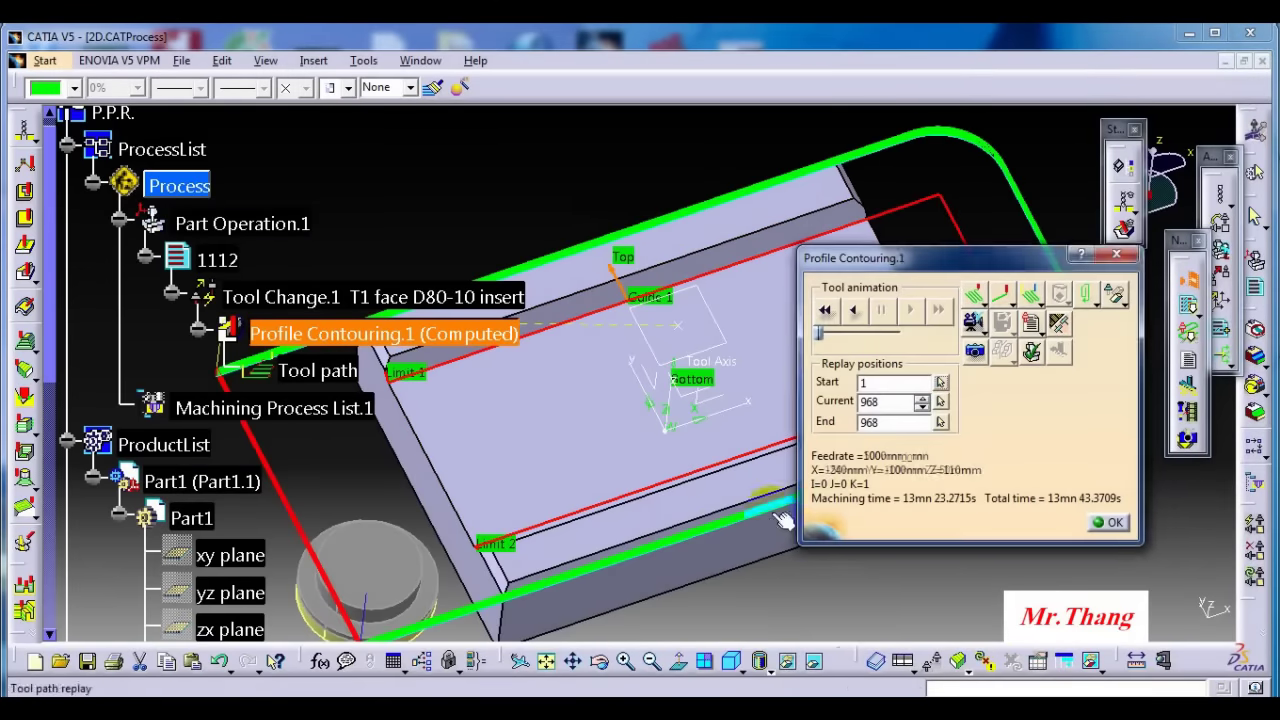
{"action": "left_click", "coordinate": [1107, 521]}
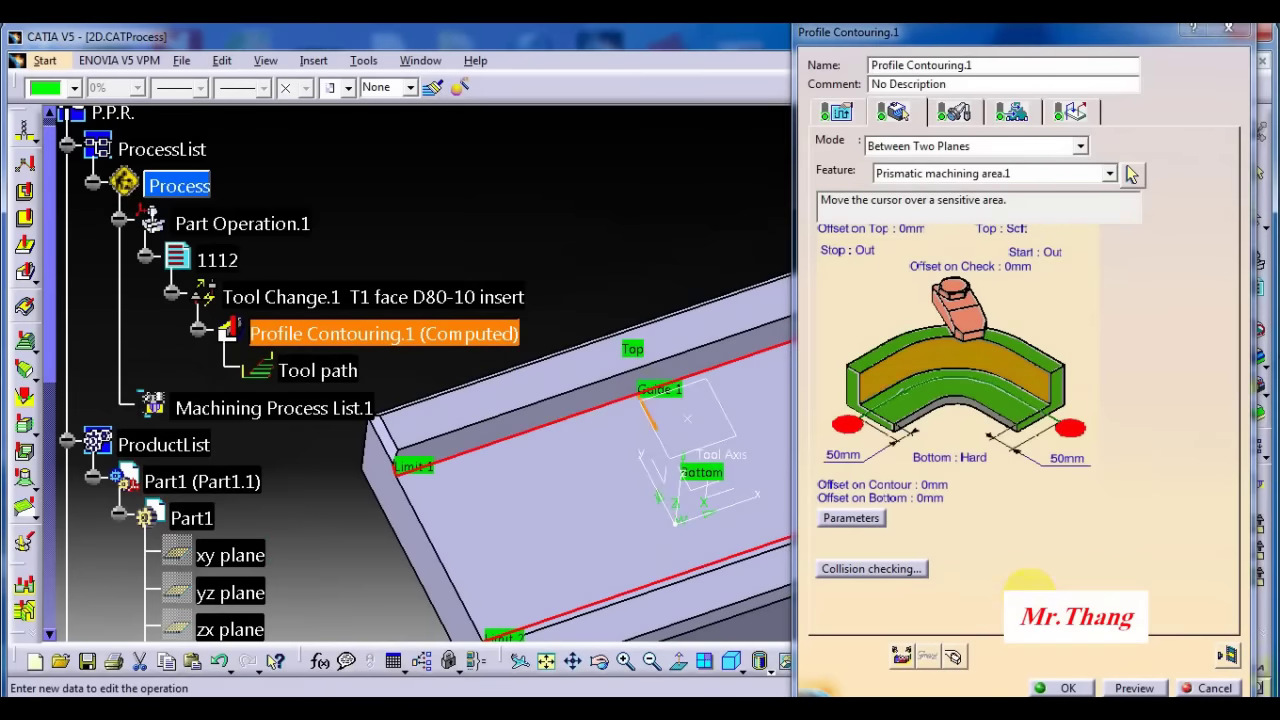
{"action": "left_click", "coordinate": [1227, 656]}
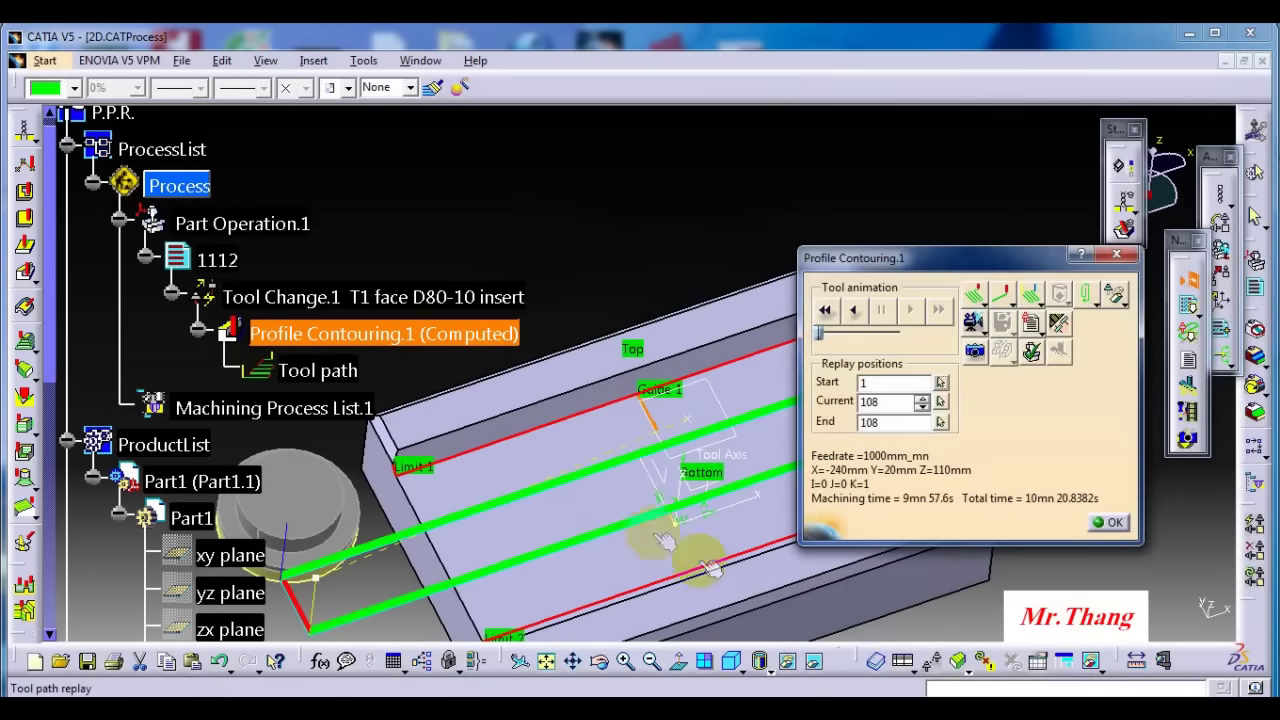
{"action": "middle_click_drag", "start_coordinate": [674, 543], "coordinate": [514, 466]}
{"action": "middle_click_drag", "start_coordinate": [686, 406], "coordinate": [737, 271]}
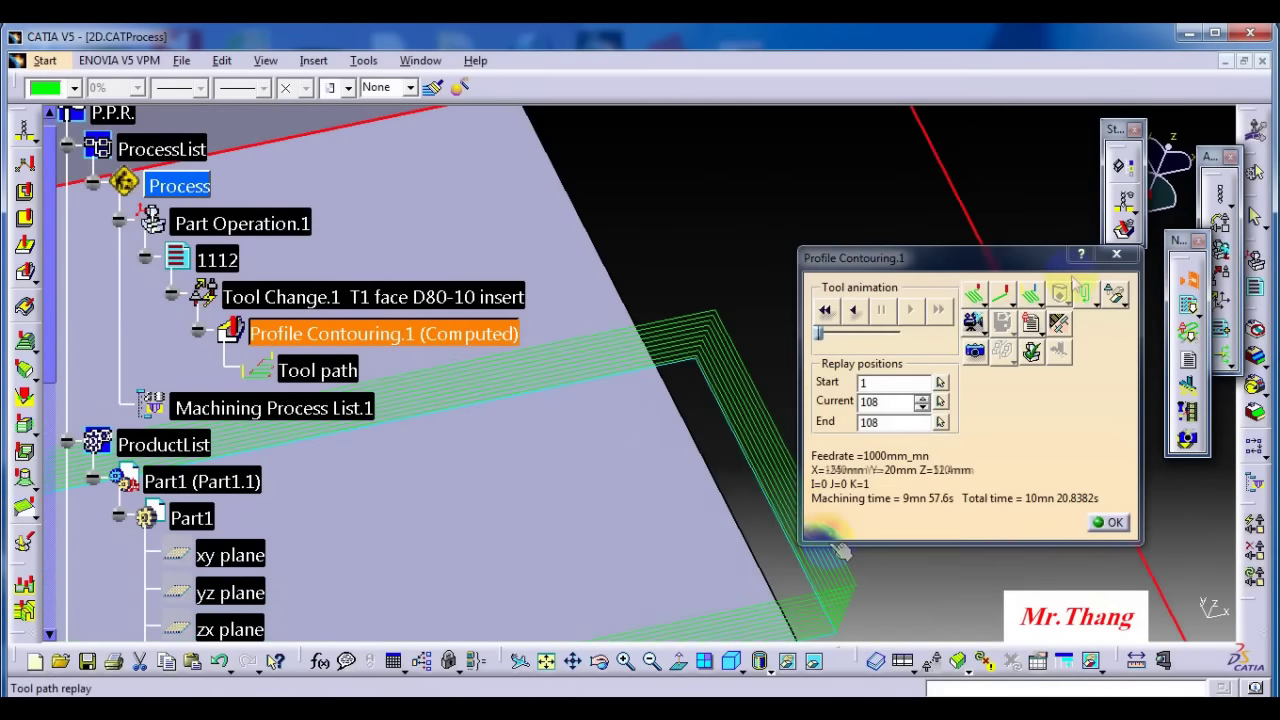
{"action": "left_click", "coordinate": [1110, 522]}
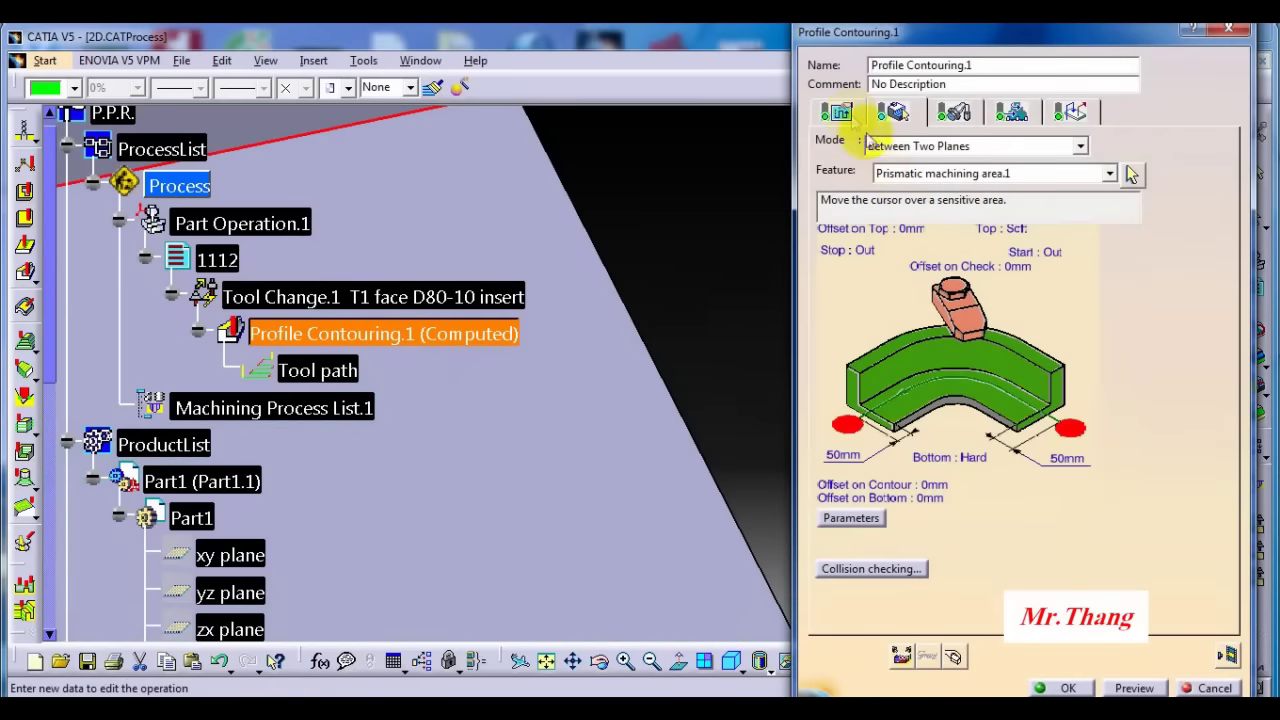
- Enable HSM cornering with a 2 mm corner radius and replay the tool path to check its corners
{"action": "left_click", "coordinate": [838, 112]}
{"action": "left_click", "coordinate": [1046, 412]}
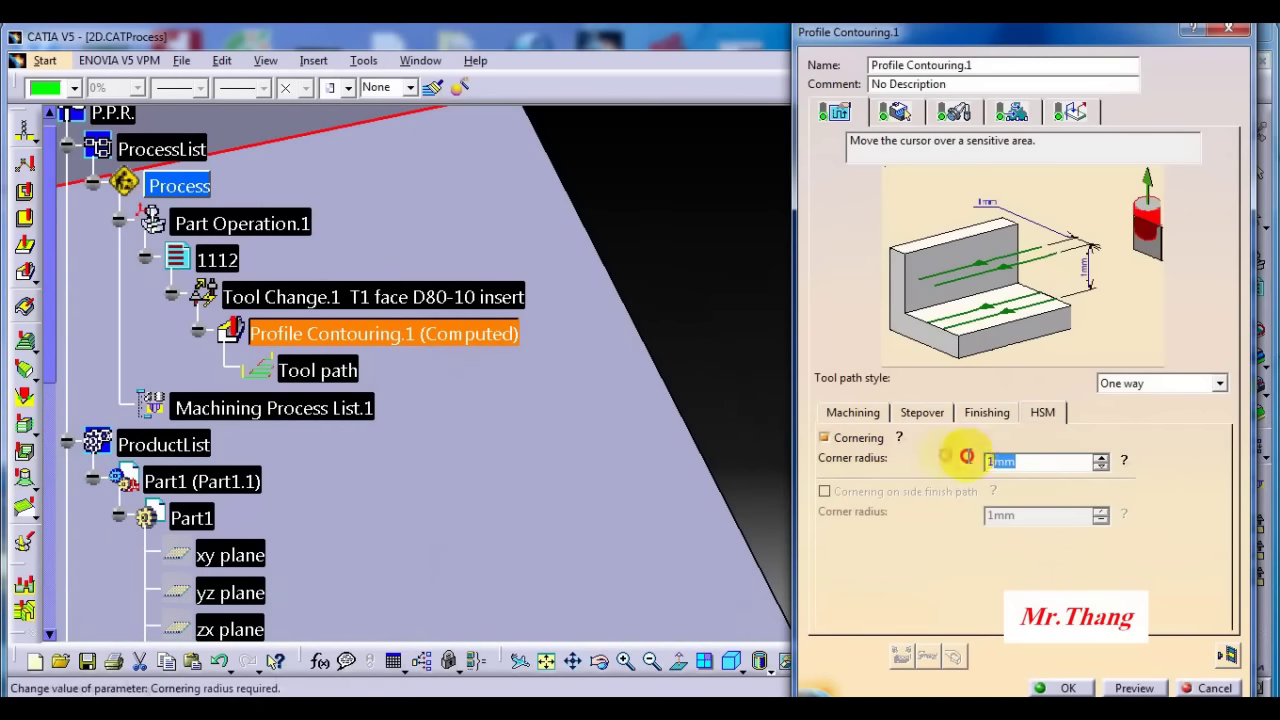
{"action": "left_click", "coordinate": [1043, 462]}
{"action": "type", "text": "2"}
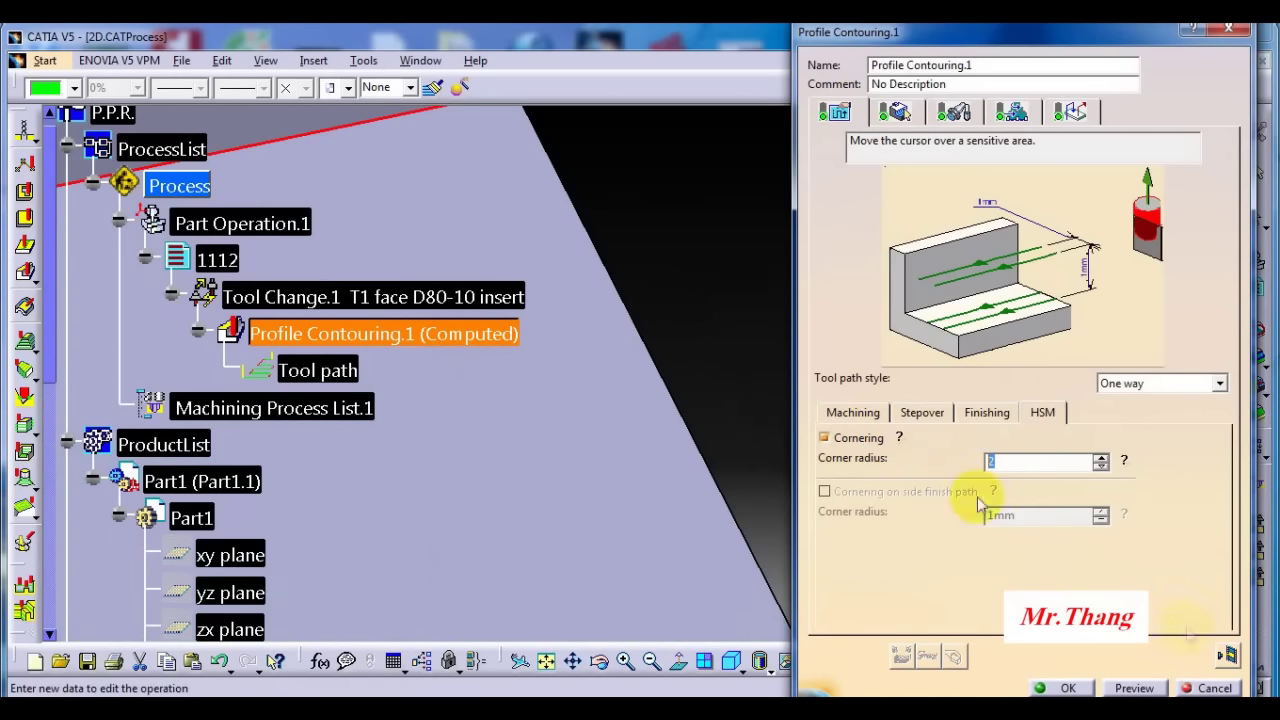
{"action": "left_click", "coordinate": [1226, 654]}
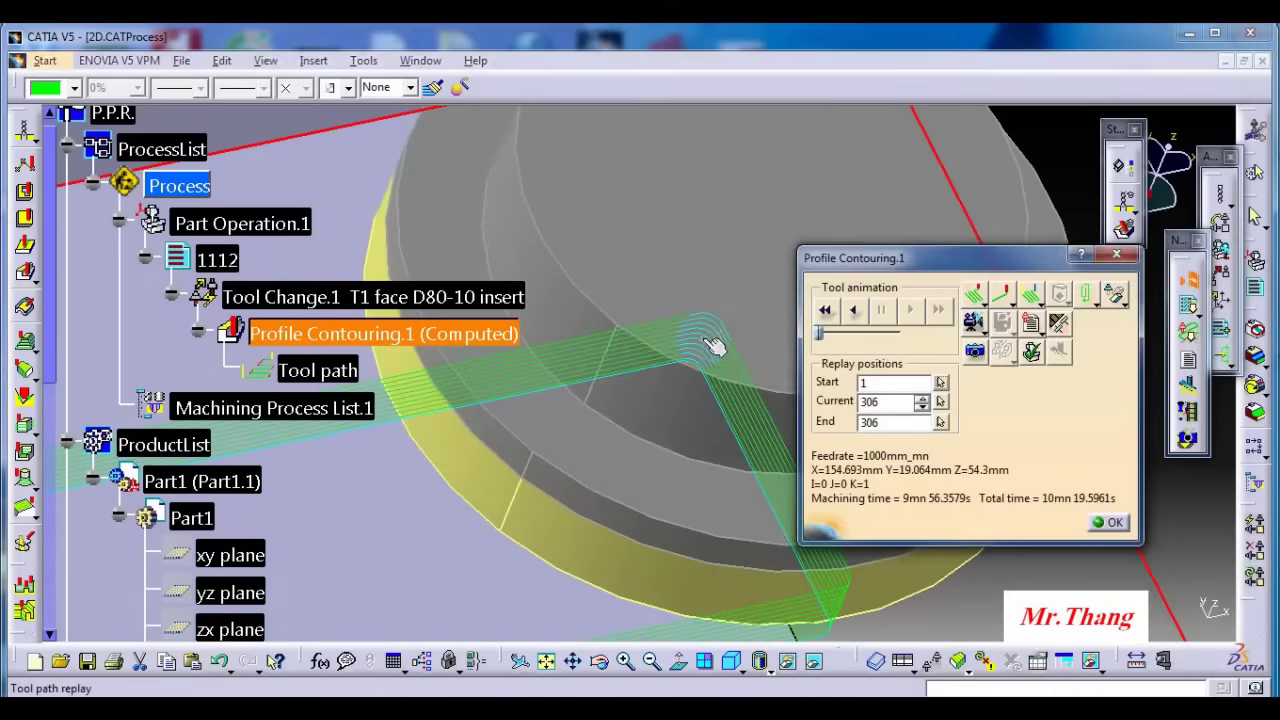
{"action": "middle_click_drag", "start_coordinate": [714, 343], "coordinate": [543, 414]}
{"action": "middle_click_drag", "start_coordinate": [676, 427], "coordinate": [680, 340]}
- Run the video simulation of Profile Contouring.1 and inspect the material removed from the groove
{"action": "left_click", "coordinate": [973, 322]}
{"action": "left_click_drag", "start_coordinate": [891, 258], "coordinate": [994, 291]}
{"action": "left_click", "coordinate": [1012, 343]}
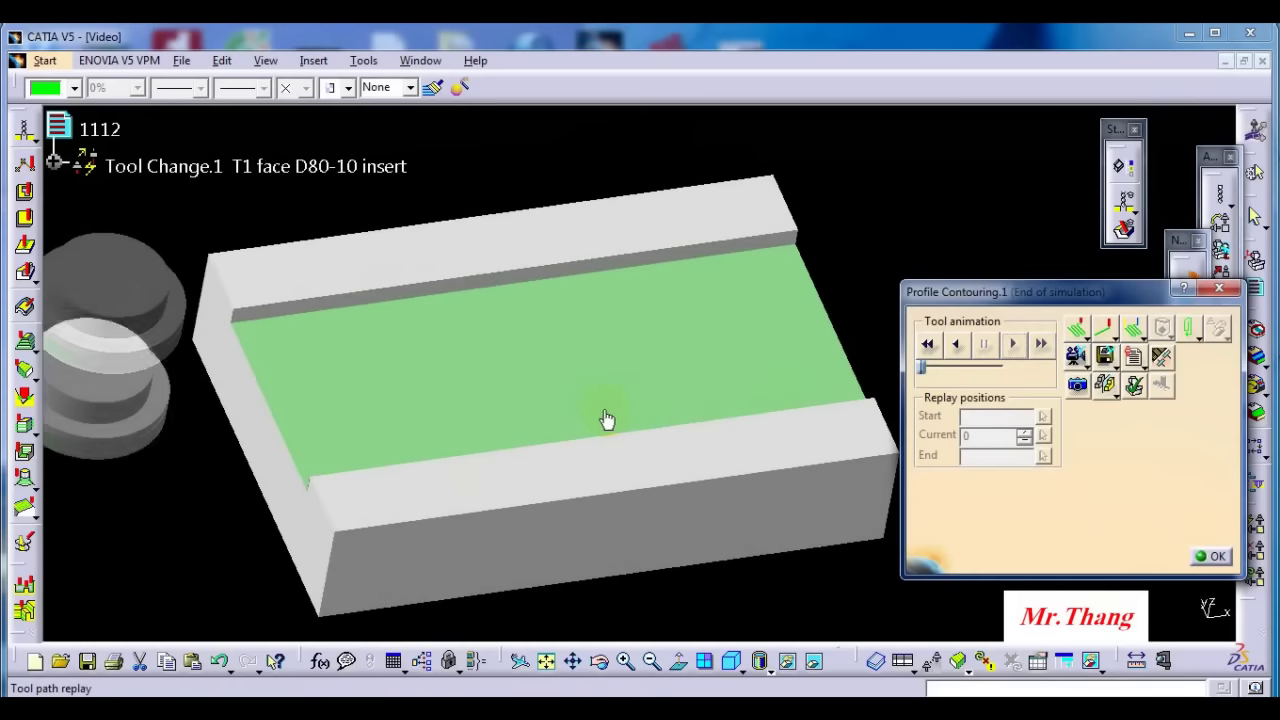
{"action": "middle_click_drag", "start_coordinate": [580, 414], "coordinate": [690, 377]}
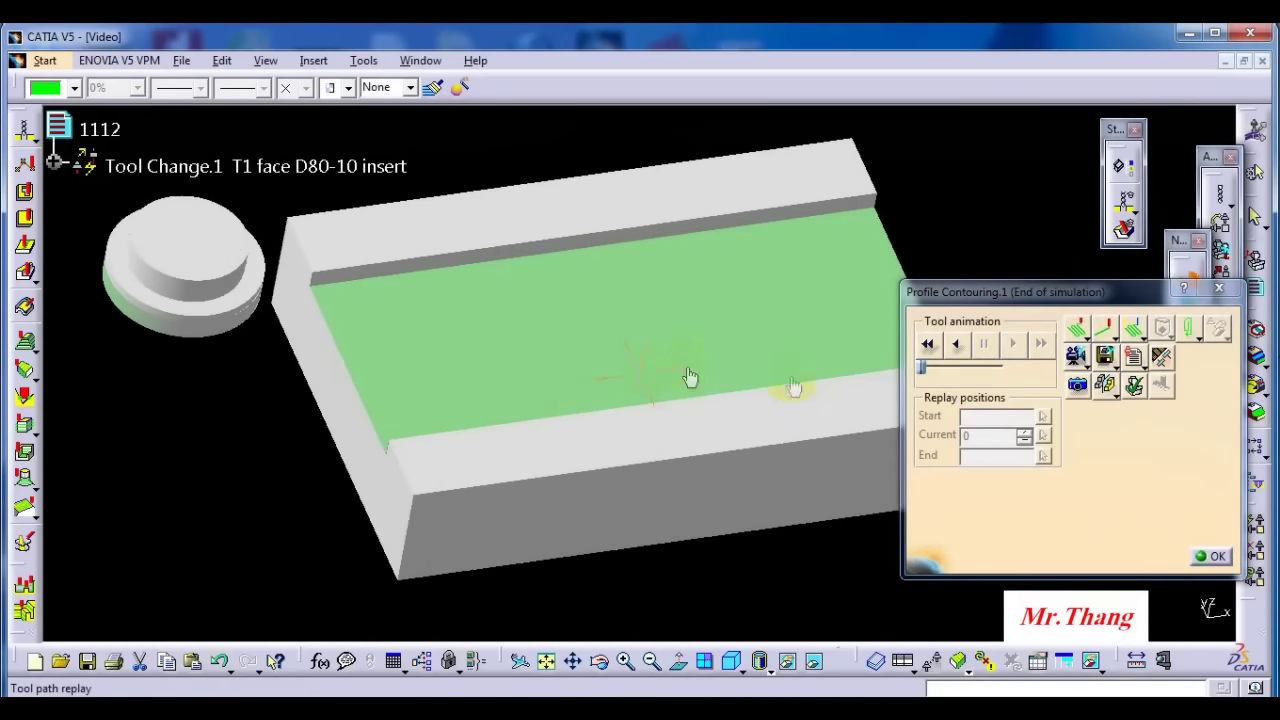
- Rerun the video simulation in point-by-point mode with a step of 1, pausing partway before jumping to its end
{"action": "left_click", "coordinate": [1096, 342]}
{"action": "left_click", "coordinate": [1103, 432]}
{"action": "left_click", "coordinate": [928, 343]}
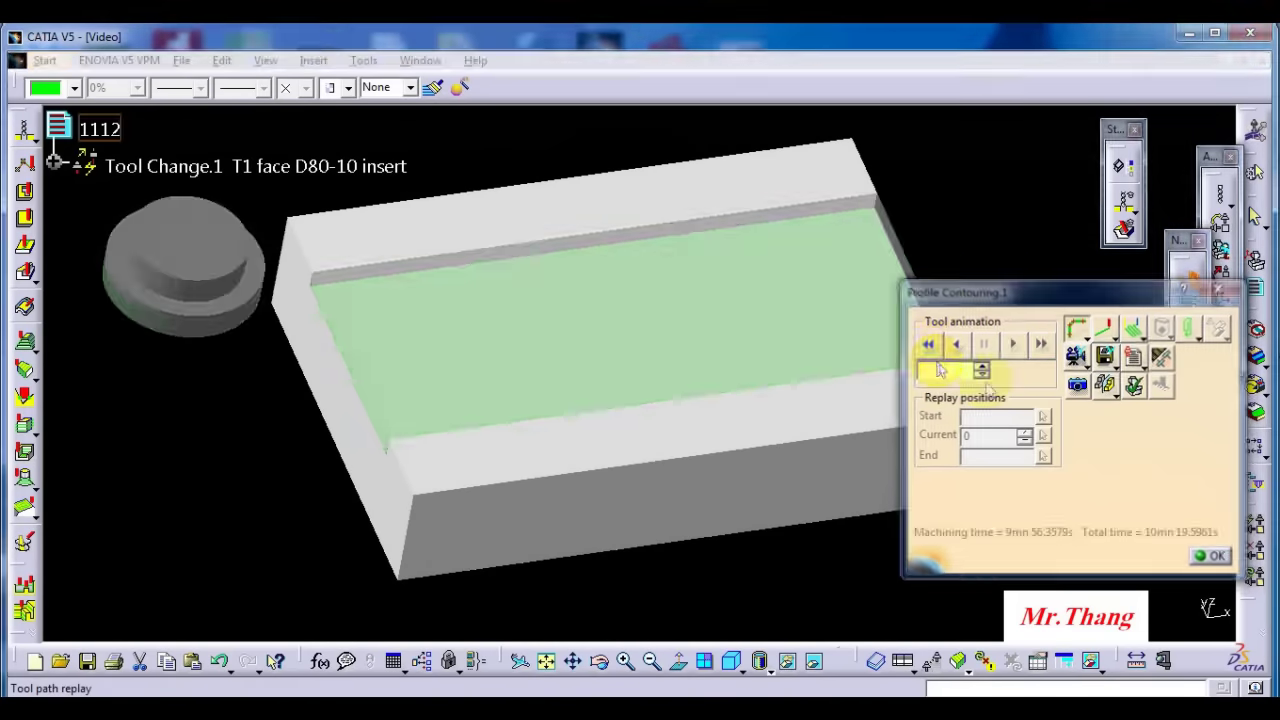
{"action": "left_click", "coordinate": [1012, 344]}
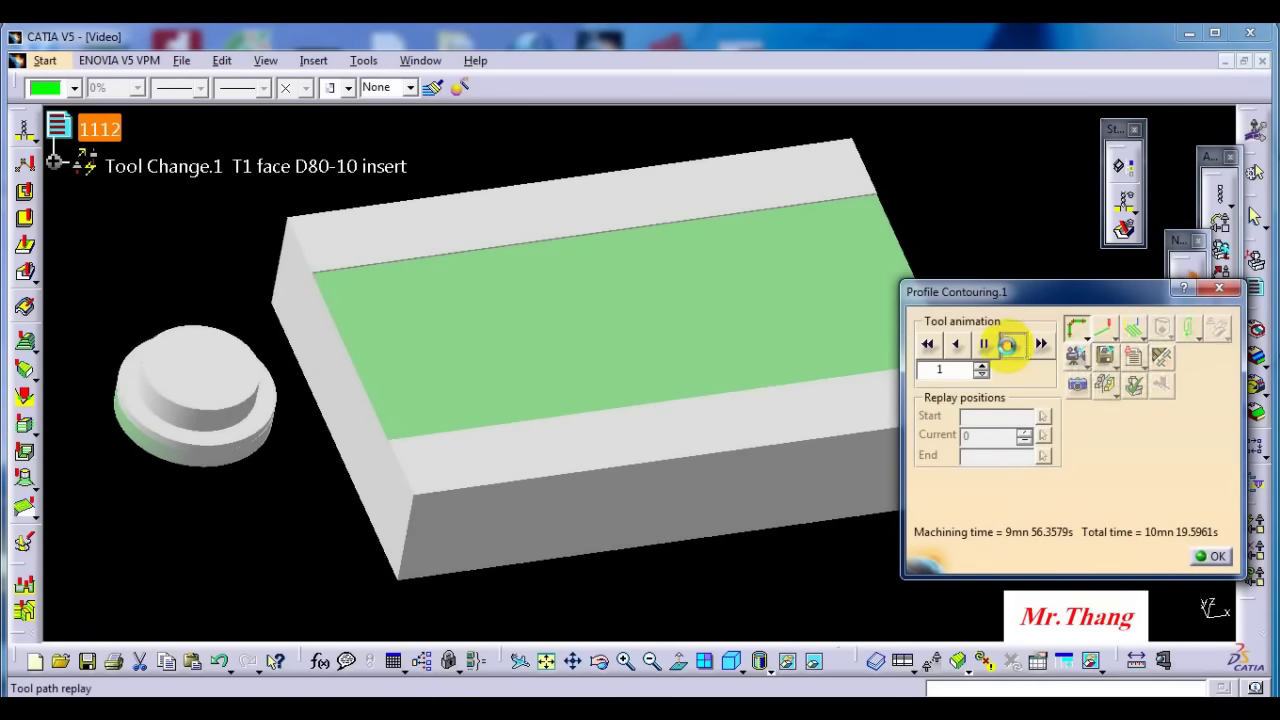
{"action": "left_click", "coordinate": [985, 345]}
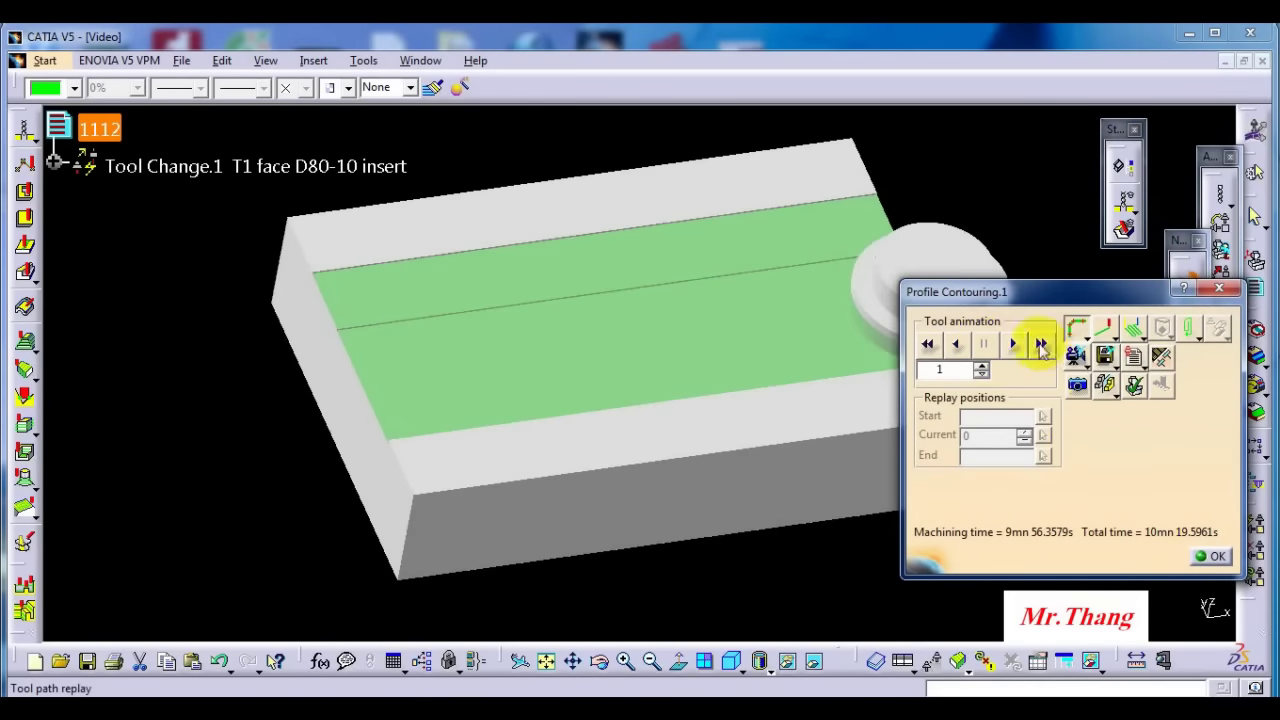
{"action": "left_click", "coordinate": [1041, 345]}
- Store the video result for the operation, examine the machined groove from the side and close the replay
{"action": "left_click", "coordinate": [1104, 356]}
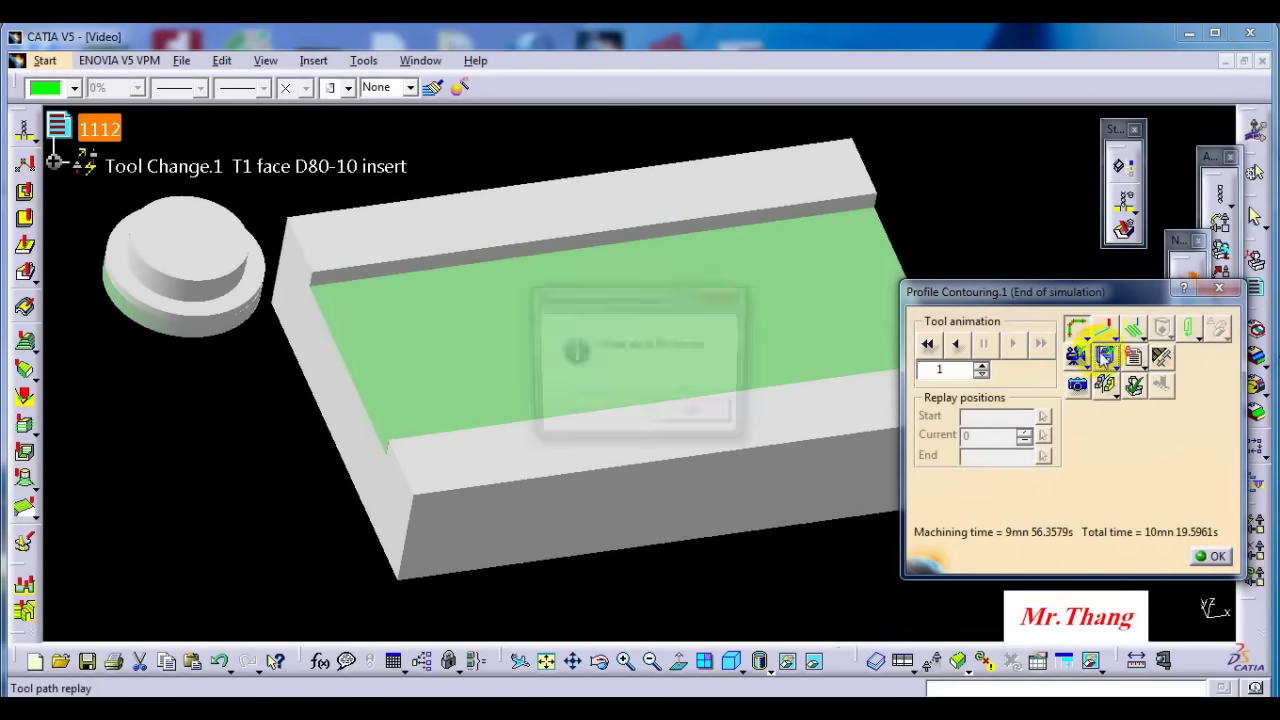
{"action": "left_click", "coordinate": [695, 414]}
{"action": "middle_click_drag", "start_coordinate": [695, 407], "coordinate": [640, 286]}
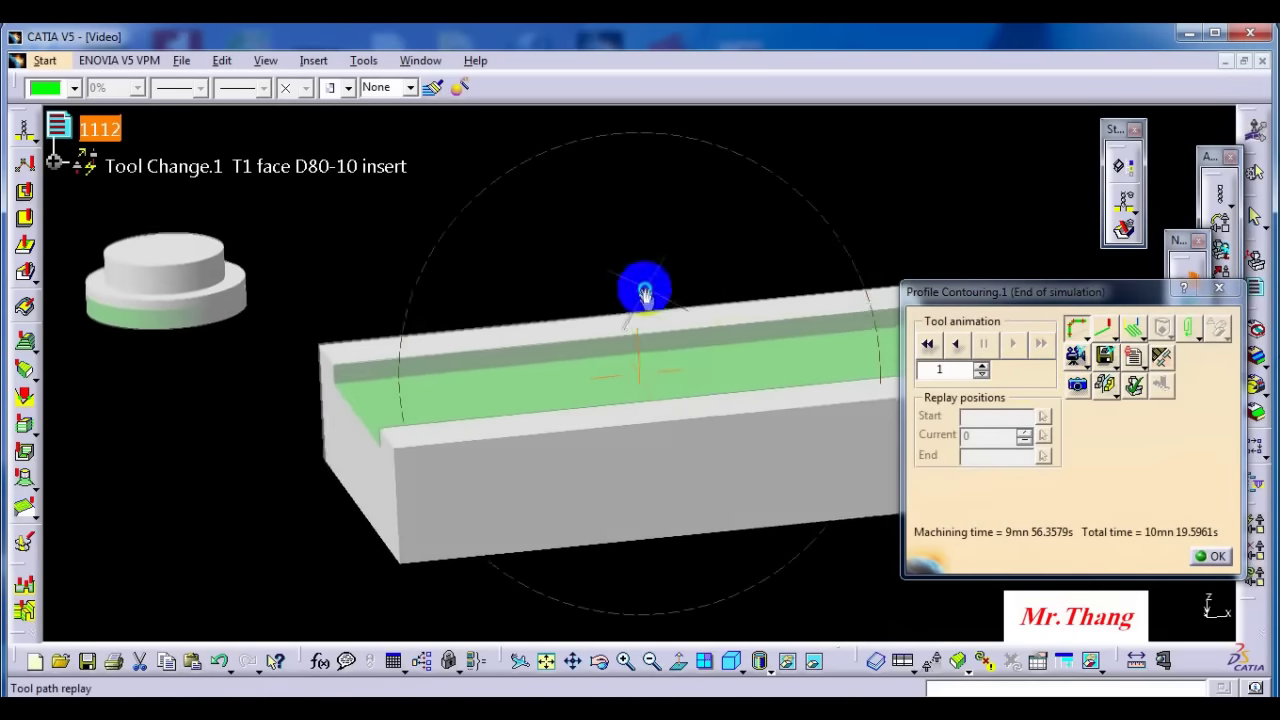
{"action": "middle_click_drag", "start_coordinate": [662, 398], "coordinate": [637, 322]}
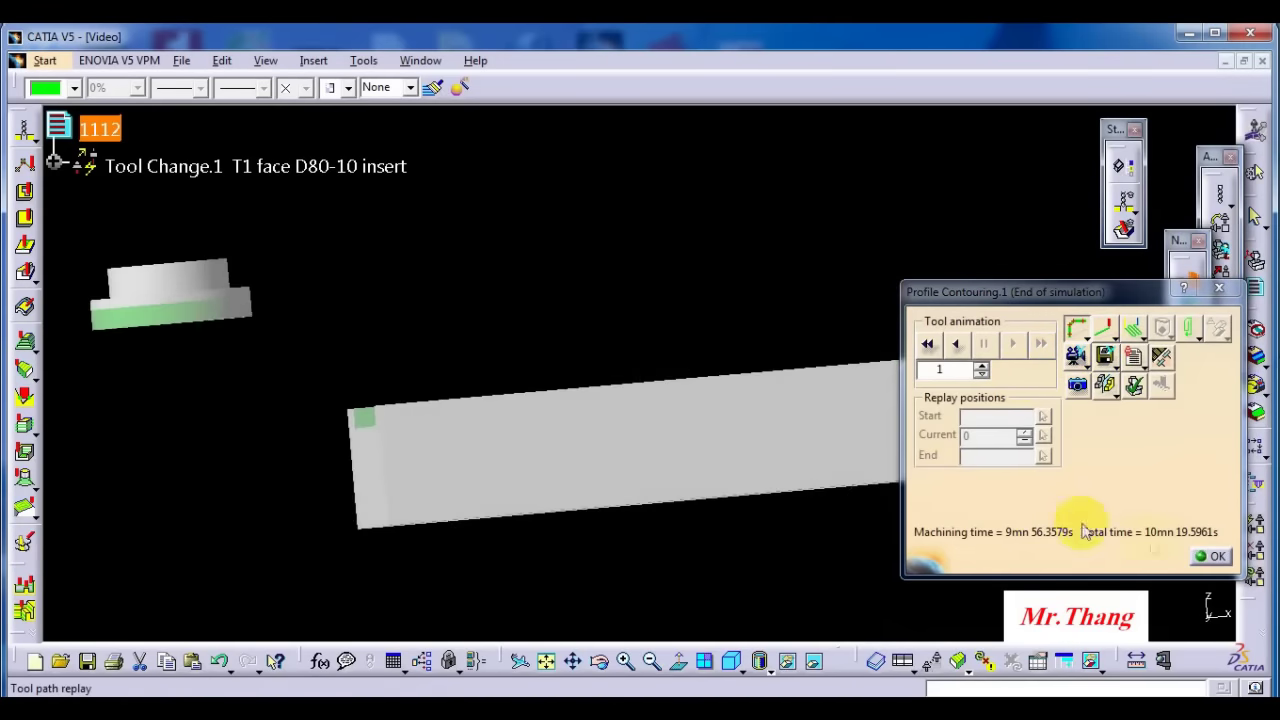
{"action": "left_click", "coordinate": [1210, 555]}
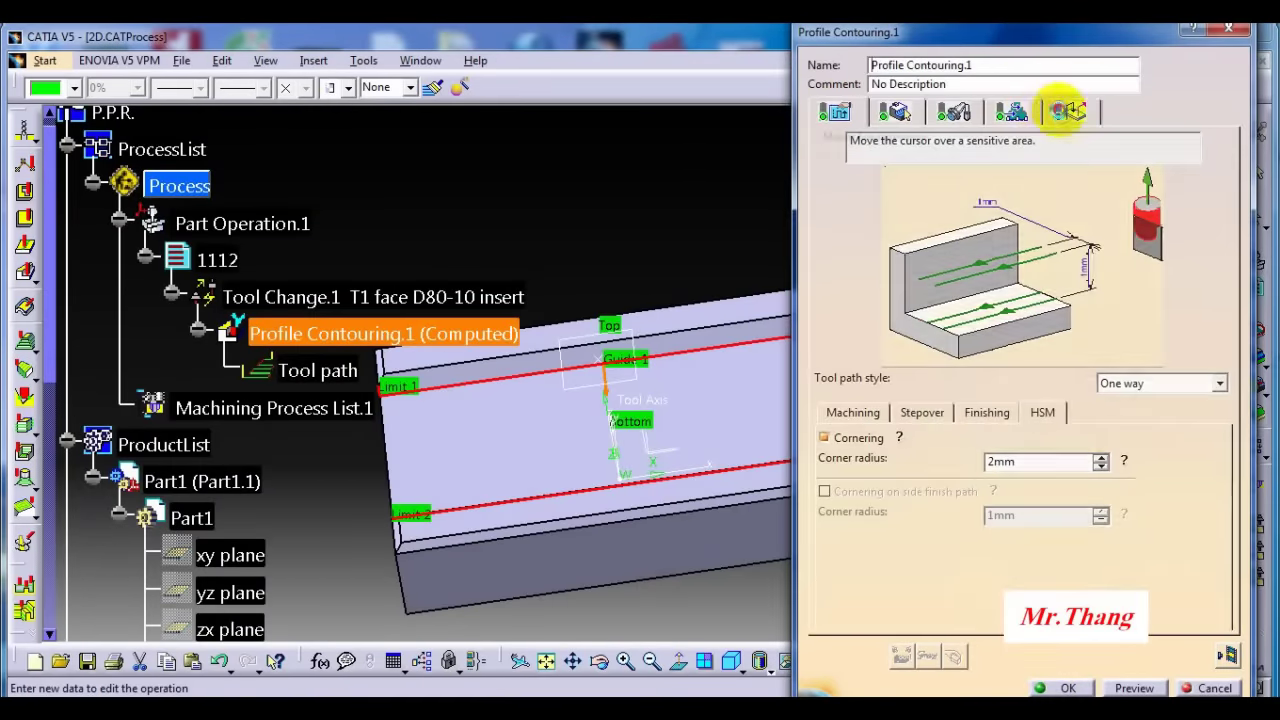
- Review the Retract macro, accept the Profile Contouring.1 operation and save the document
{"action": "left_click", "coordinate": [1067, 110]}
{"action": "left_click", "coordinate": [848, 191]}
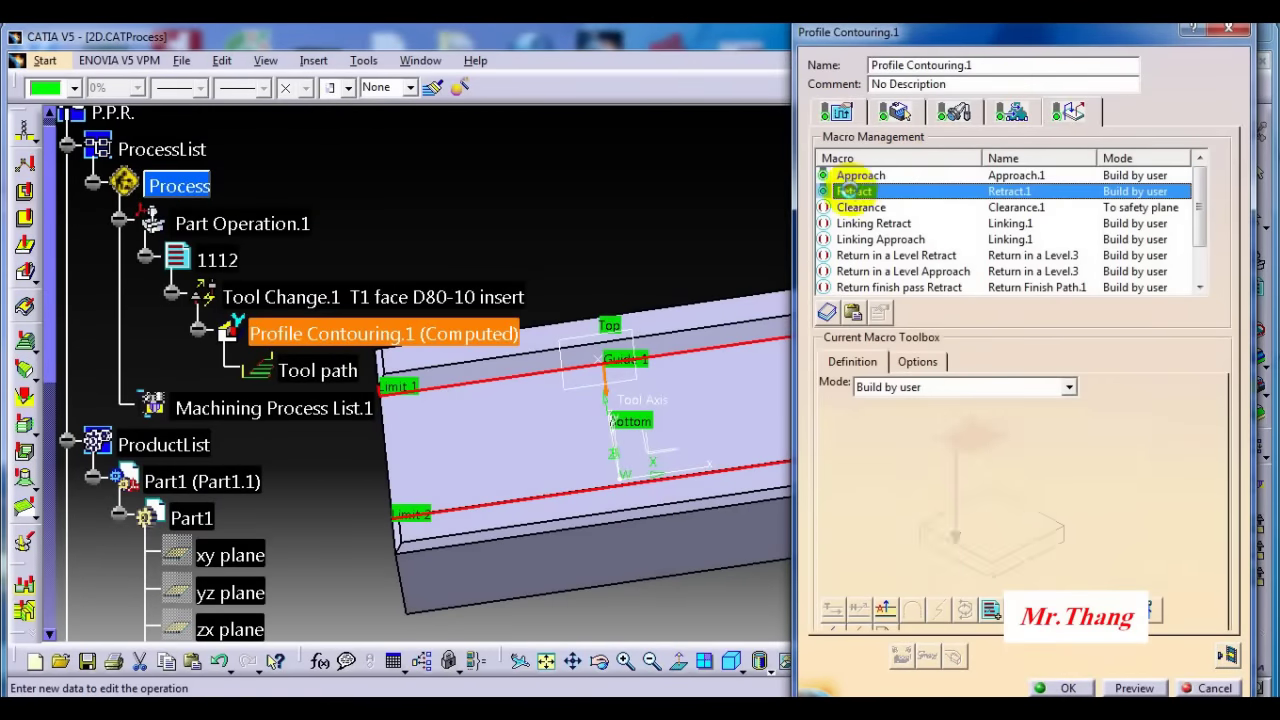
{"action": "left_click", "coordinate": [1068, 688]}
{"action": "middle_click_drag", "start_coordinate": [651, 337], "coordinate": [790, 338]}
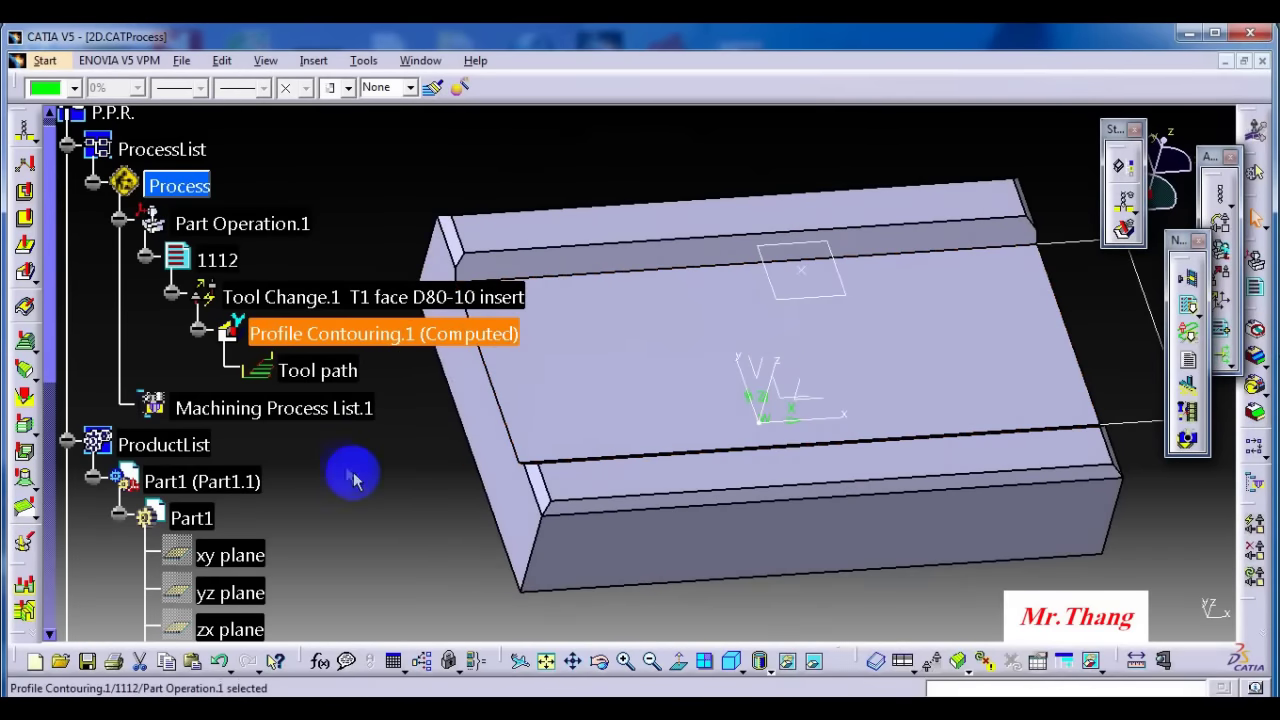
{"action": "mouse_move", "coordinate": [598, 428]}
{"action": "middle_mouse_down"}
{"action": "mouse_move", "coordinate": [614, 423]}
{"action": "mouse_move", "coordinate": [600, 429]}
{"action": "middle_mouse_up"}
{"action": "key", "text": "ctrl+s"}
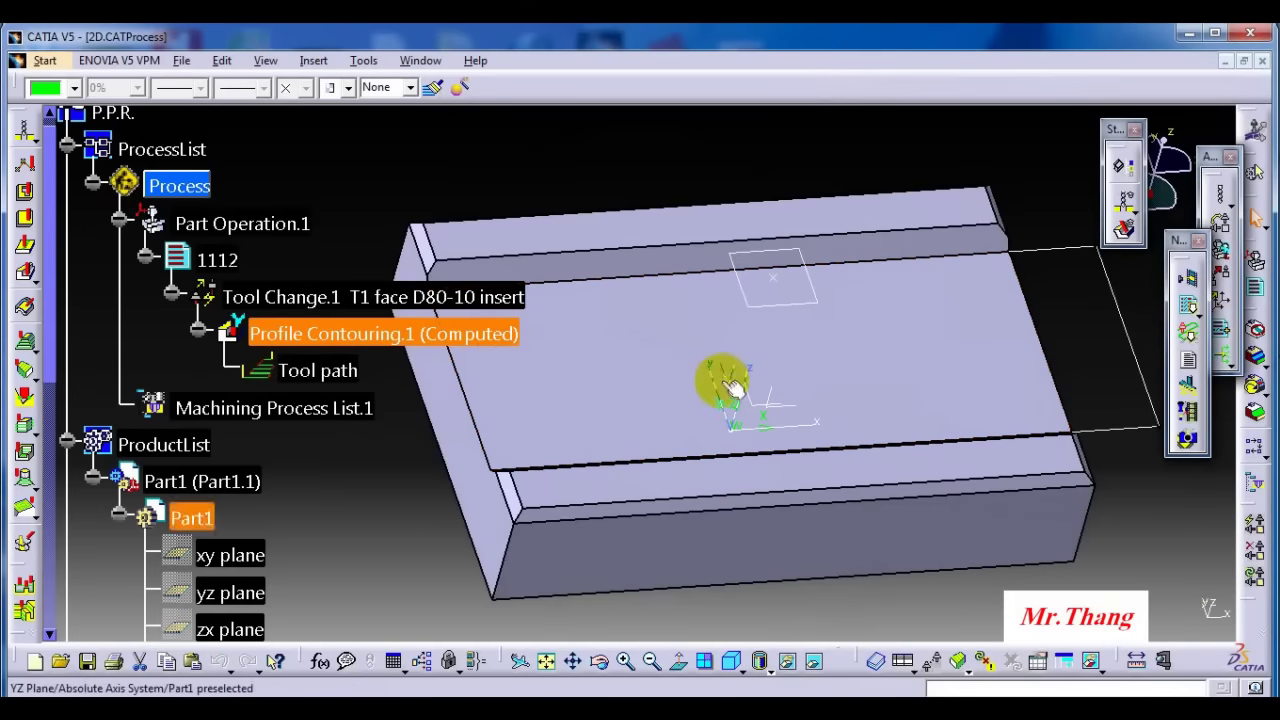
{"action": "middle_click_drag", "start_coordinate": [692, 316], "coordinate": [777, 434]}
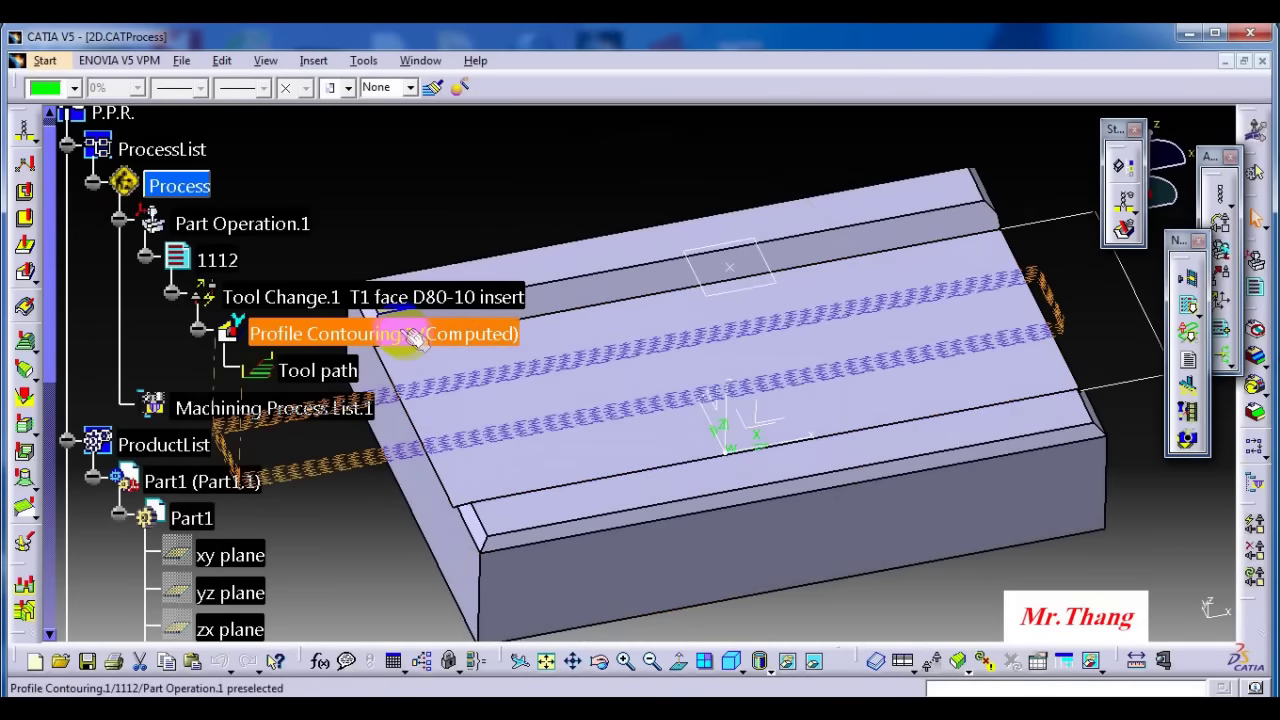
{"action": "scroll", "coordinate": [410, 335], "scroll_direction": "down", "scroll_amount": 3}
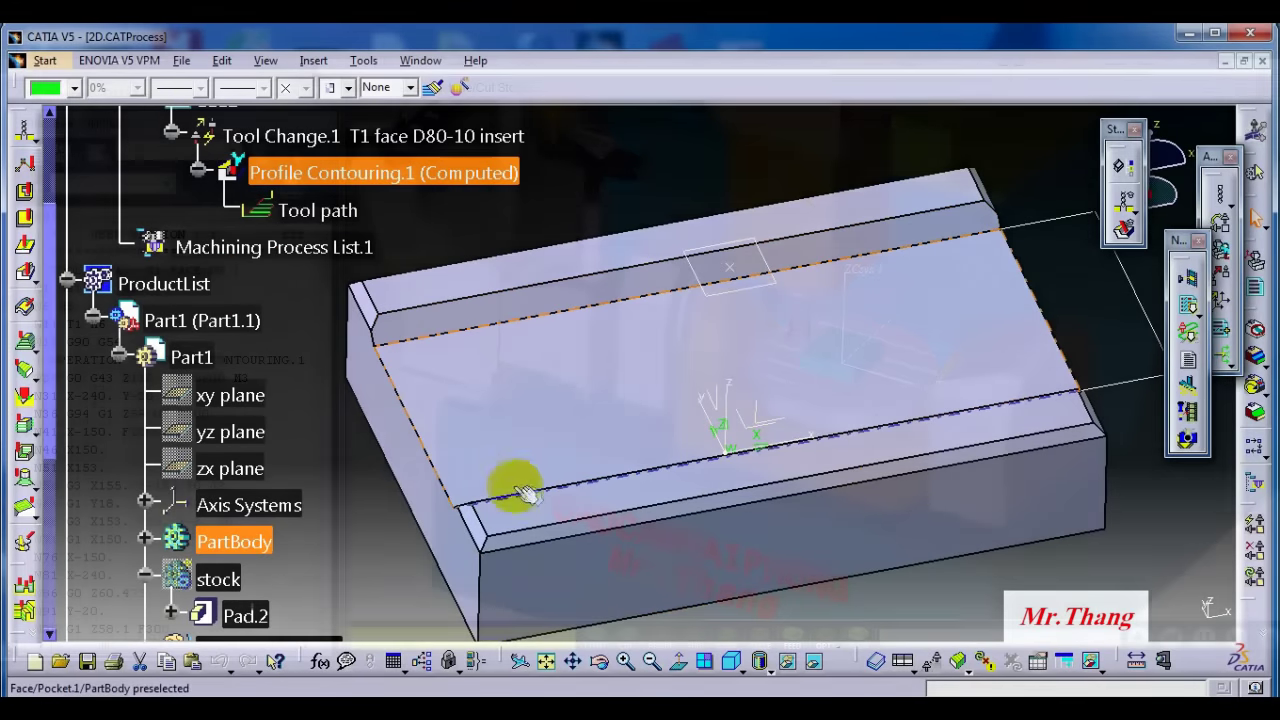